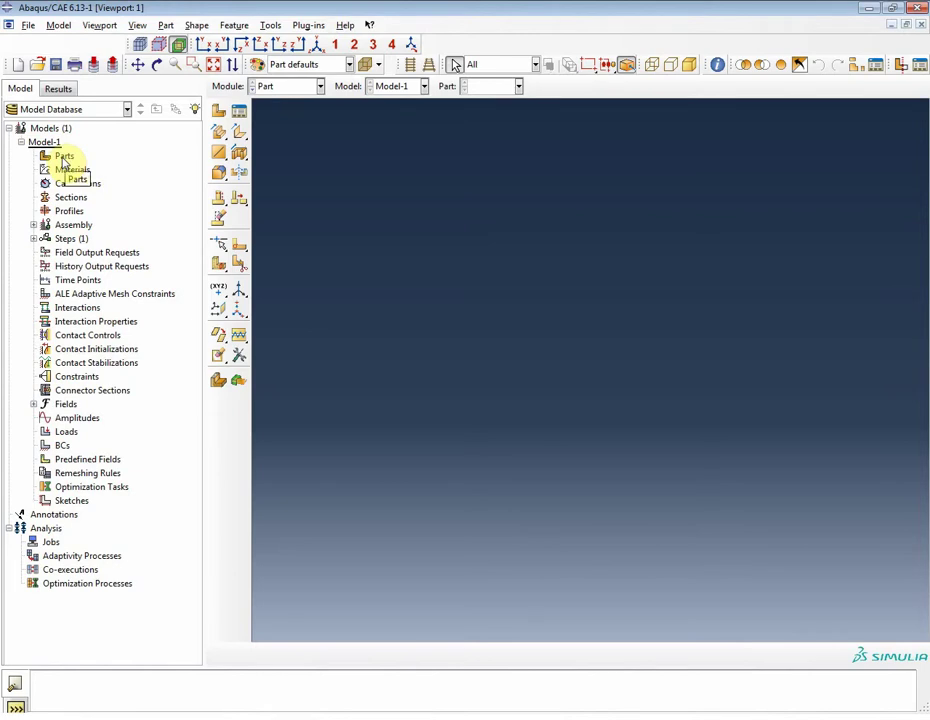
Step: Create a 3D deformable solid extrusion part named Bar with an approximate size of 0.5
{"action": "double_click", "coordinate": [63, 157]}
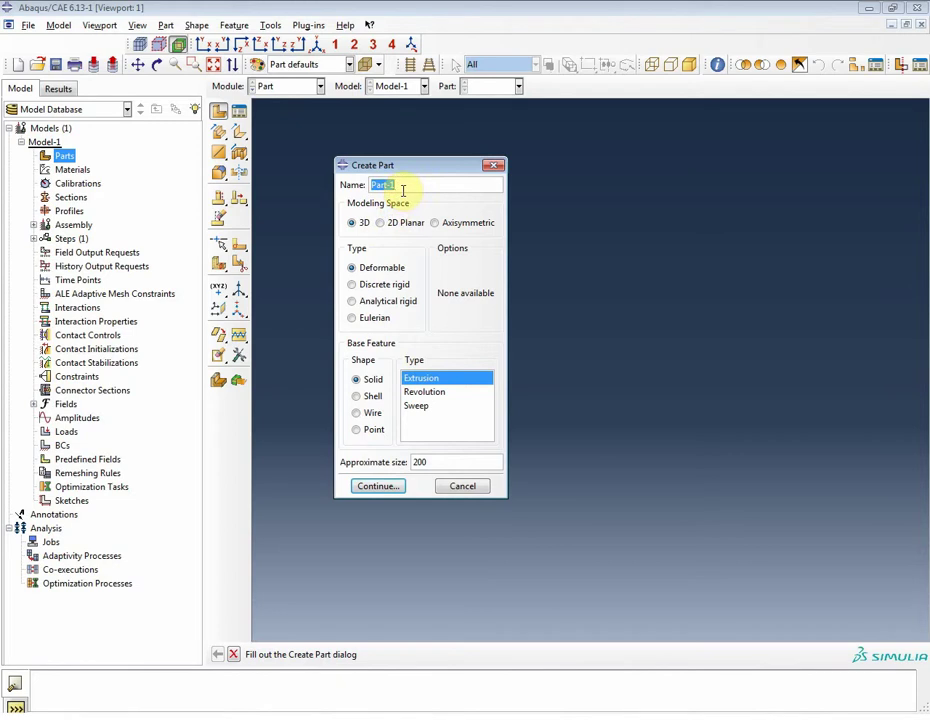
{"action": "type", "text": "Bar"}
{"action": "double_click", "coordinate": [425, 462]}
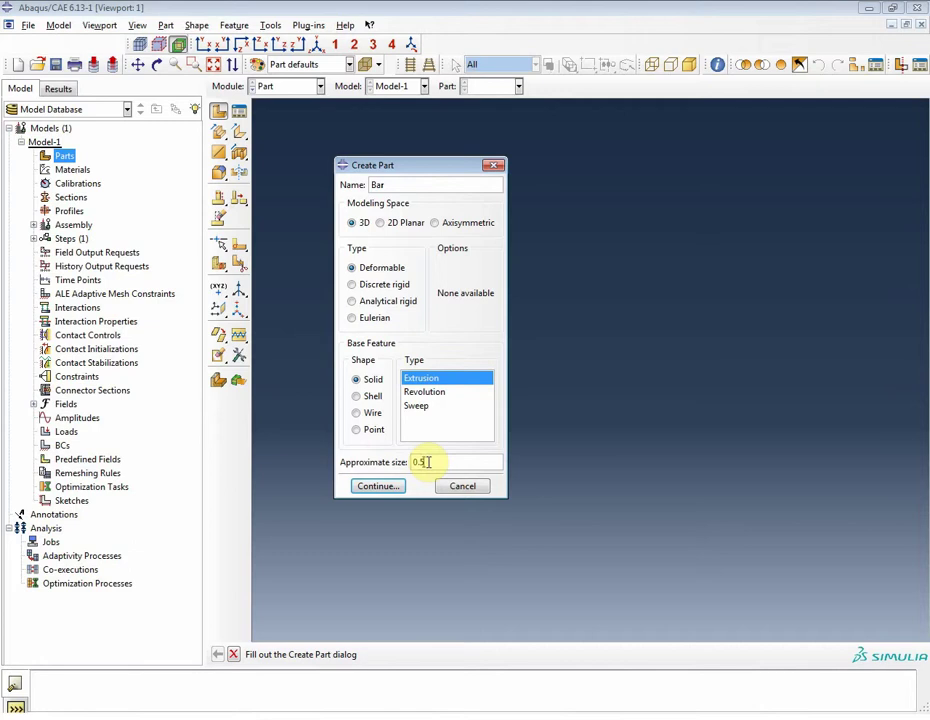
{"action": "left_click", "coordinate": [378, 487]}
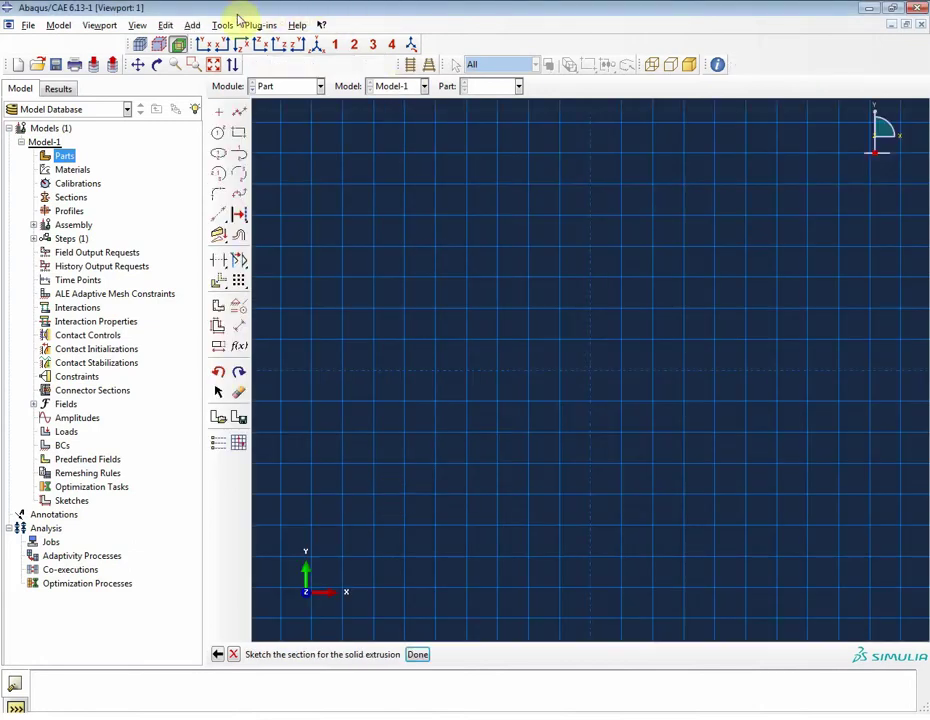
Step: Turn off automatic grid spacing in the sketcher options and set the grid spacing to 0.02
{"action": "left_click", "coordinate": [222, 25]}
{"action": "mouse_move", "coordinate": [193, 28]}
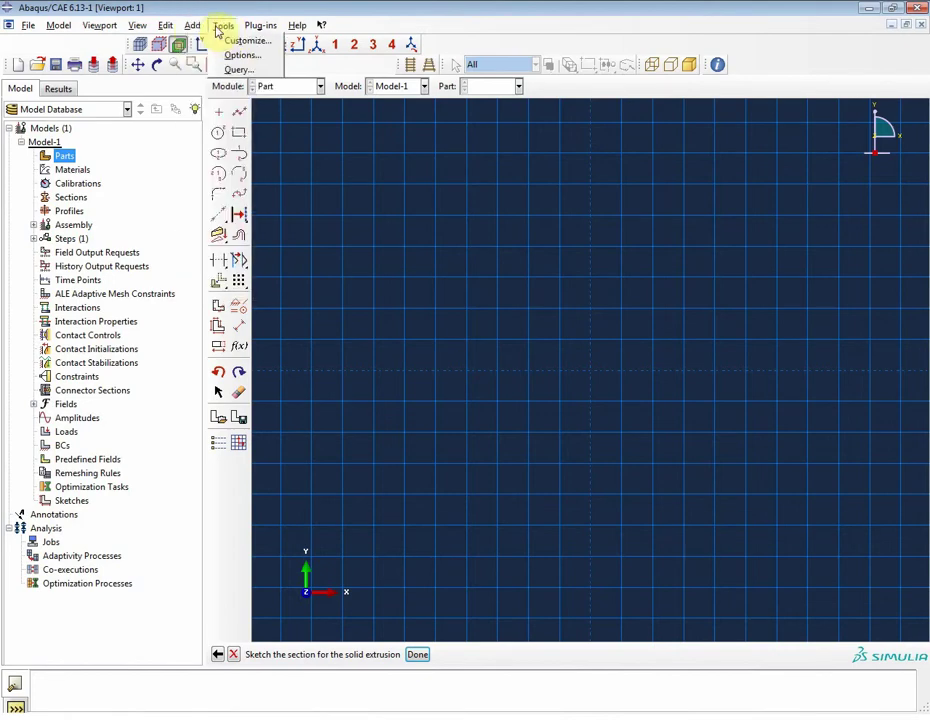
{"action": "left_click", "coordinate": [184, 279]}
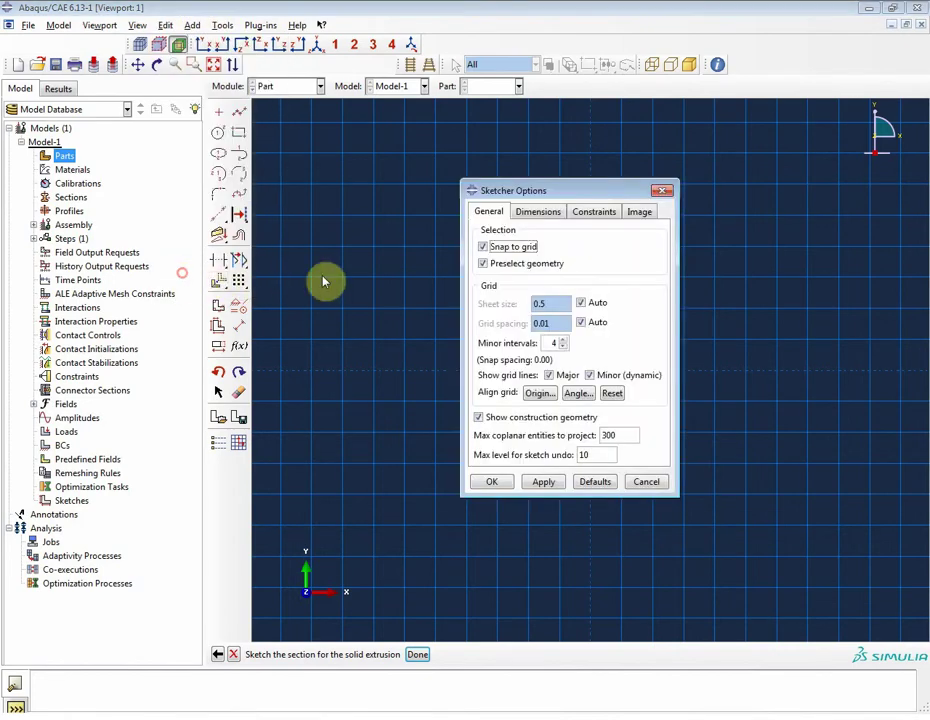
{"action": "left_click", "coordinate": [581, 322]}
{"action": "key", "text": "BackSpace"}
{"action": "key", "text": "BackSpace"}
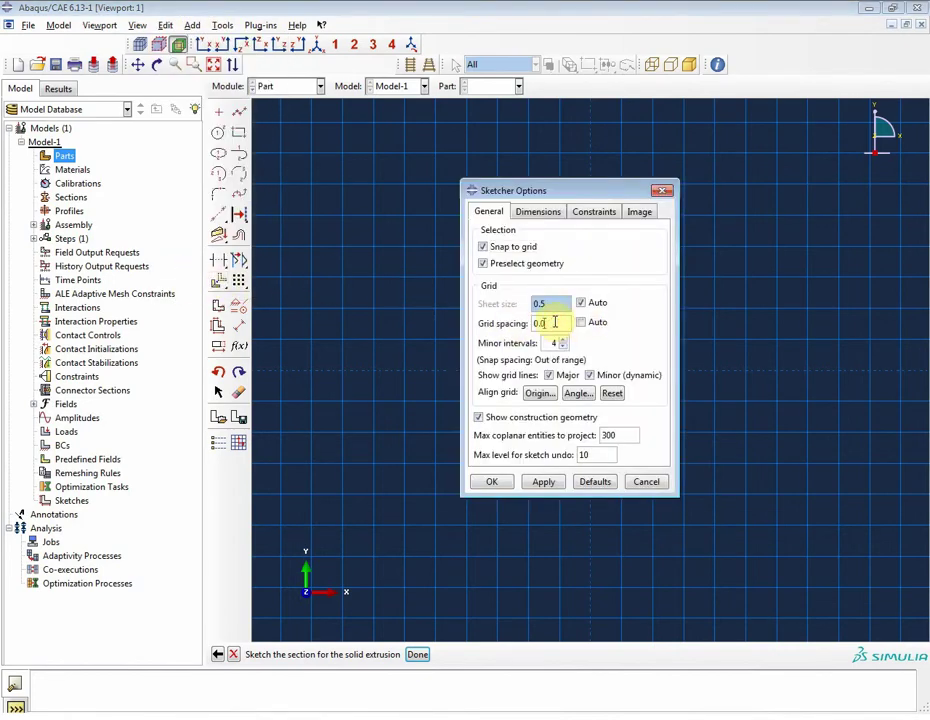
{"action": "type", "text": "02"}
{"action": "left_click", "coordinate": [543, 482]}
{"action": "left_click", "coordinate": [491, 484]}
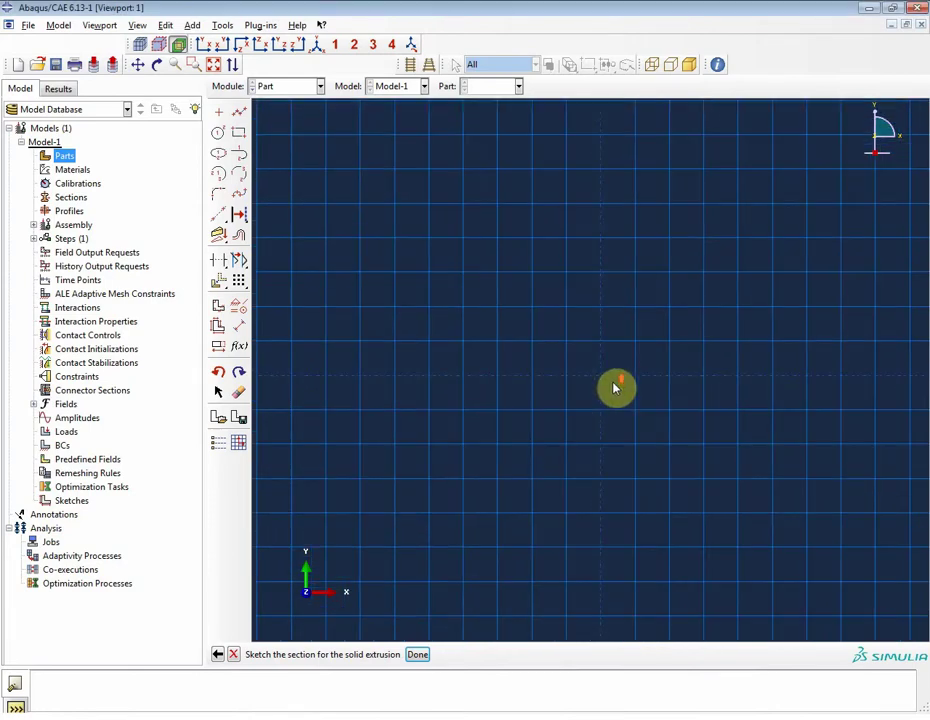
Step: Sketch a rectangle centred on the origin from corner (-0.1, 0.1) to corner (0.1, -0.1)
{"action": "left_click", "coordinate": [239, 132]}
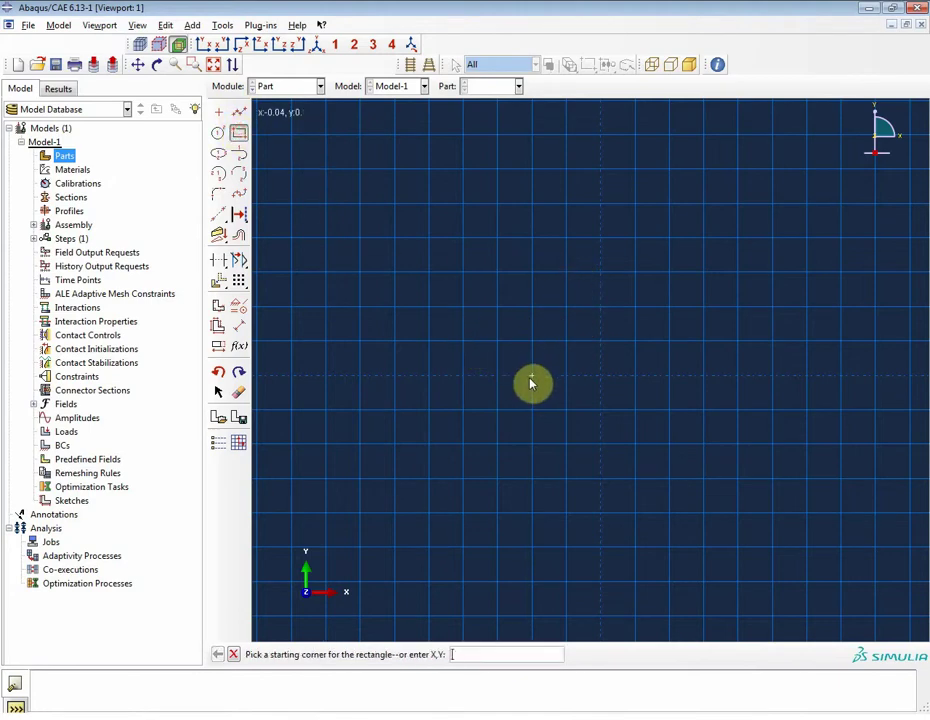
{"action": "left_click", "coordinate": [431, 208]}
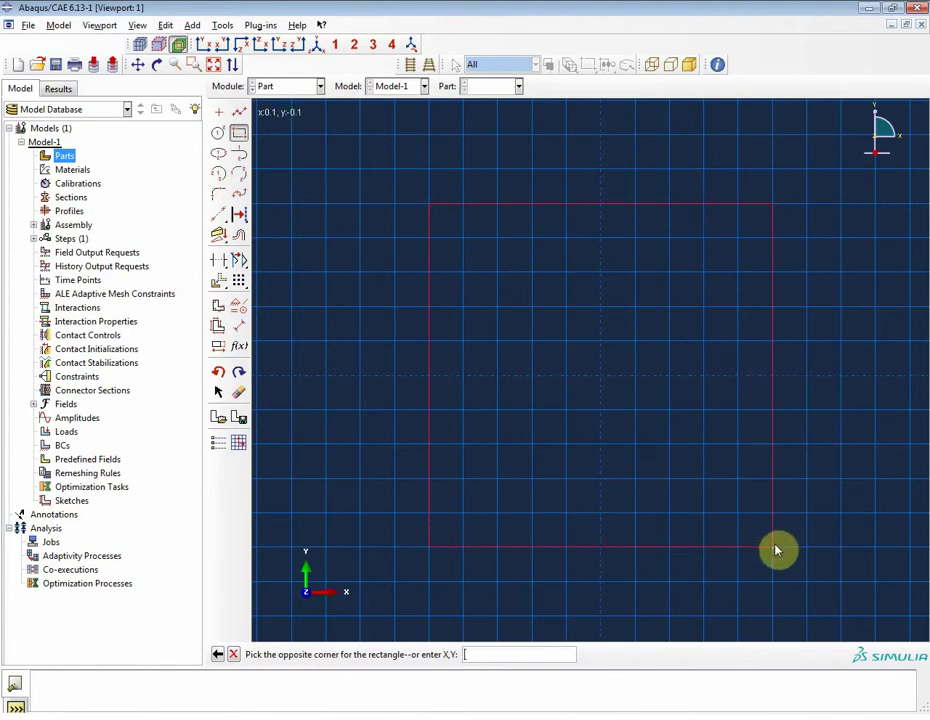
{"action": "left_click", "coordinate": [773, 547]}
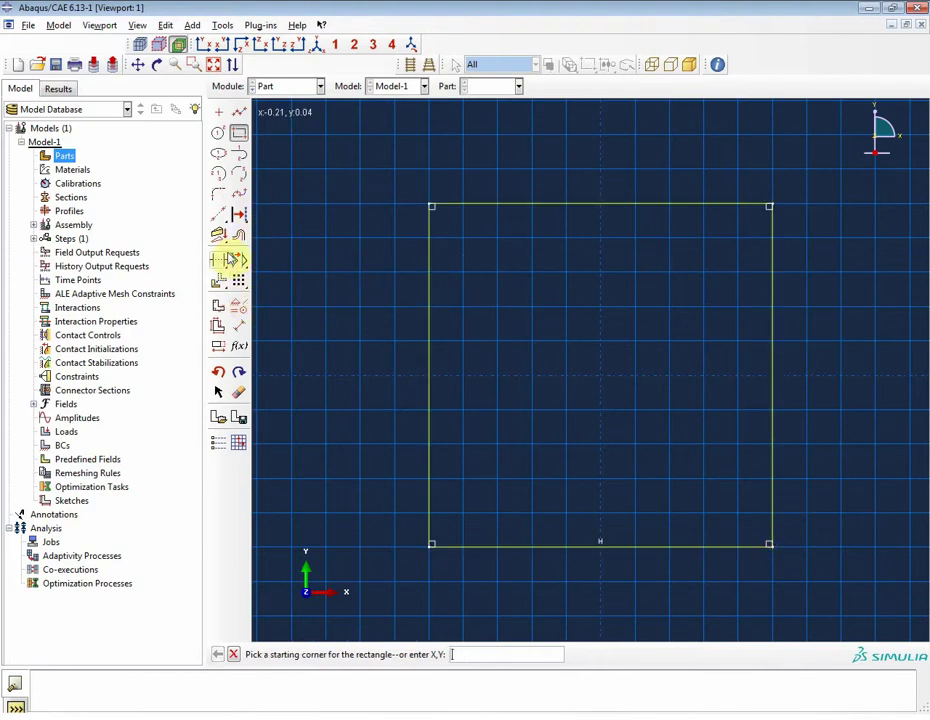
Step: Dimension the square's left vertical edge and its upper horizontal edge
{"action": "left_click", "coordinate": [239, 326]}
{"action": "left_click", "coordinate": [431, 342]}
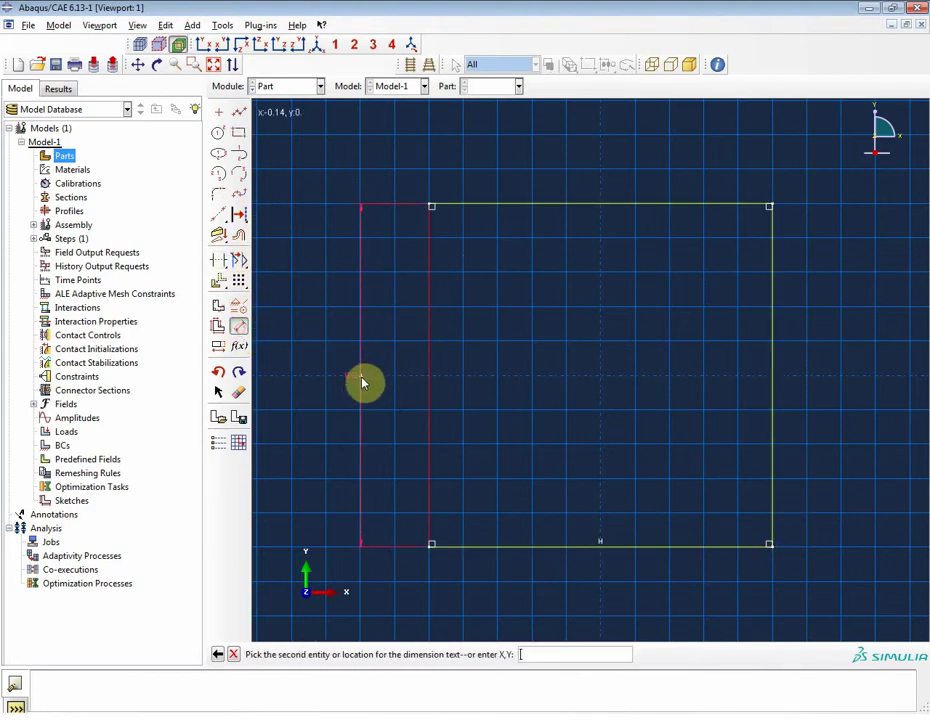
{"action": "left_click", "coordinate": [362, 383]}
{"action": "key", "text": "Return"}
{"action": "left_click", "coordinate": [600, 206]}
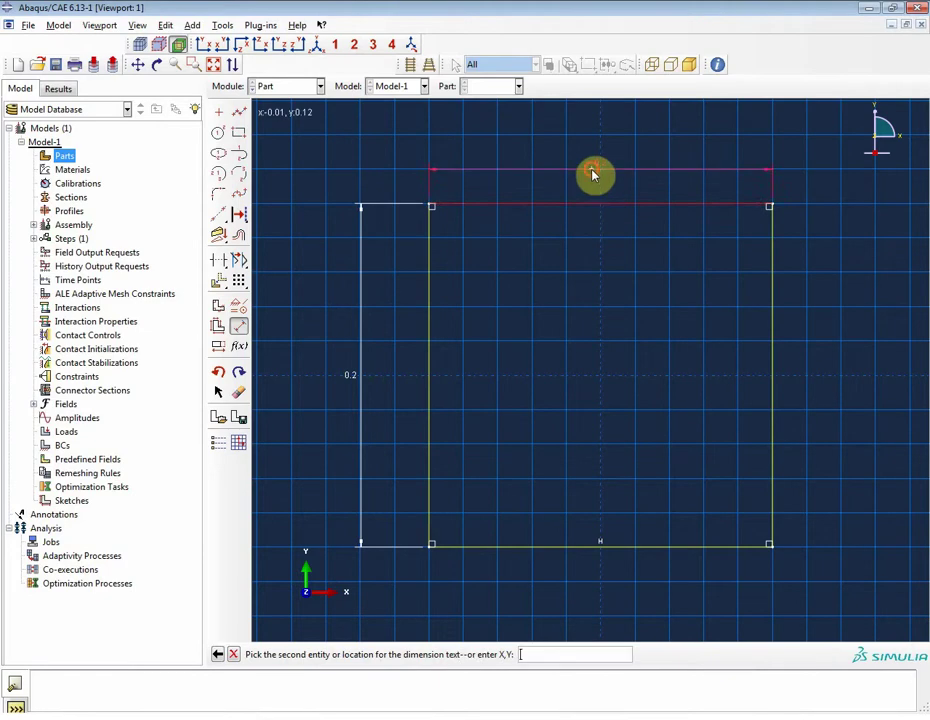
{"action": "left_click", "coordinate": [592, 174]}
{"action": "key", "text": "Return"}
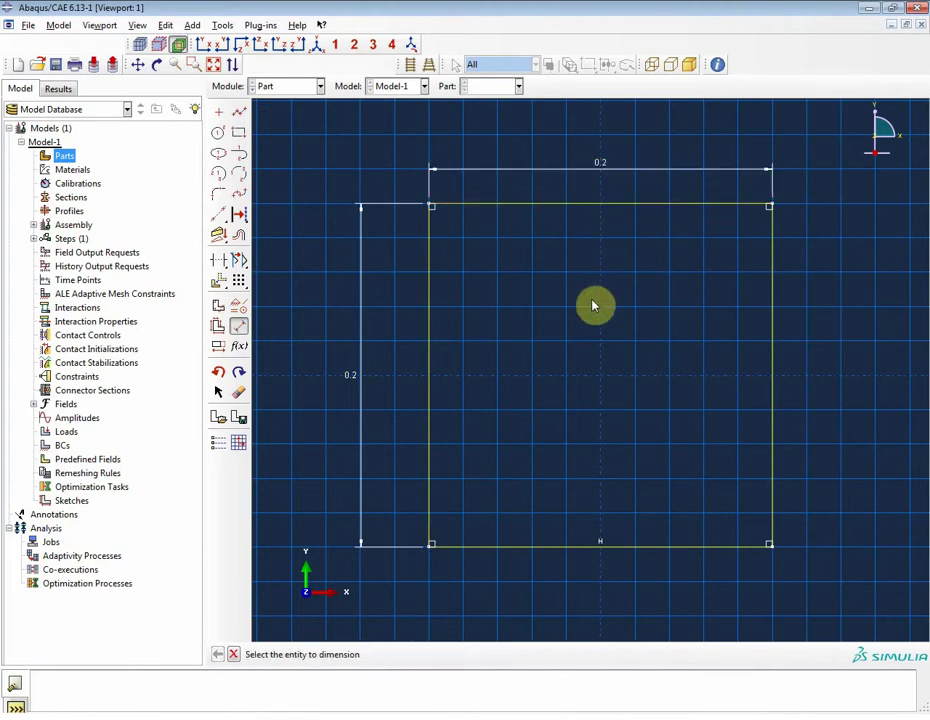
{"action": "middle_click", "coordinate": [318, 418]}
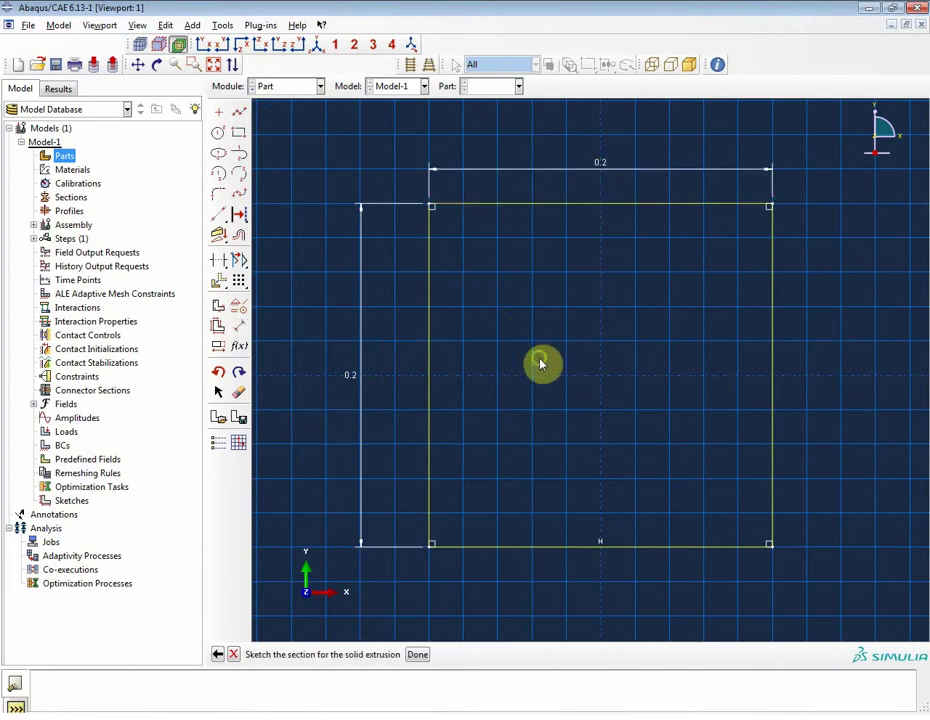
Step: Finish the section sketch and extrude the square into a long solid bar
{"action": "middle_click", "coordinate": [631, 307]}
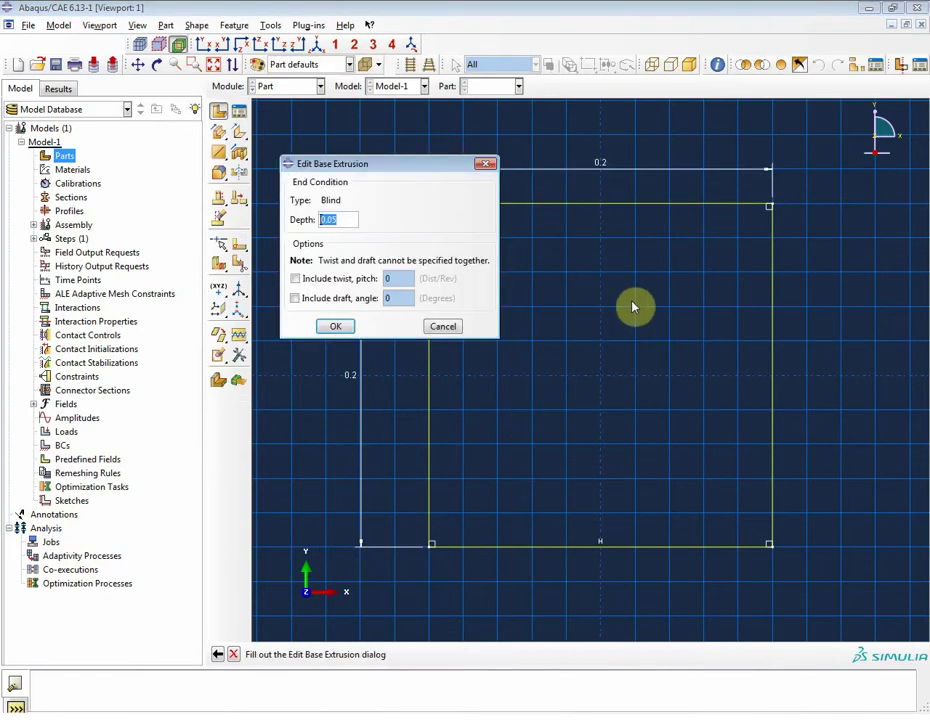
{"action": "left_click", "coordinate": [335, 325]}
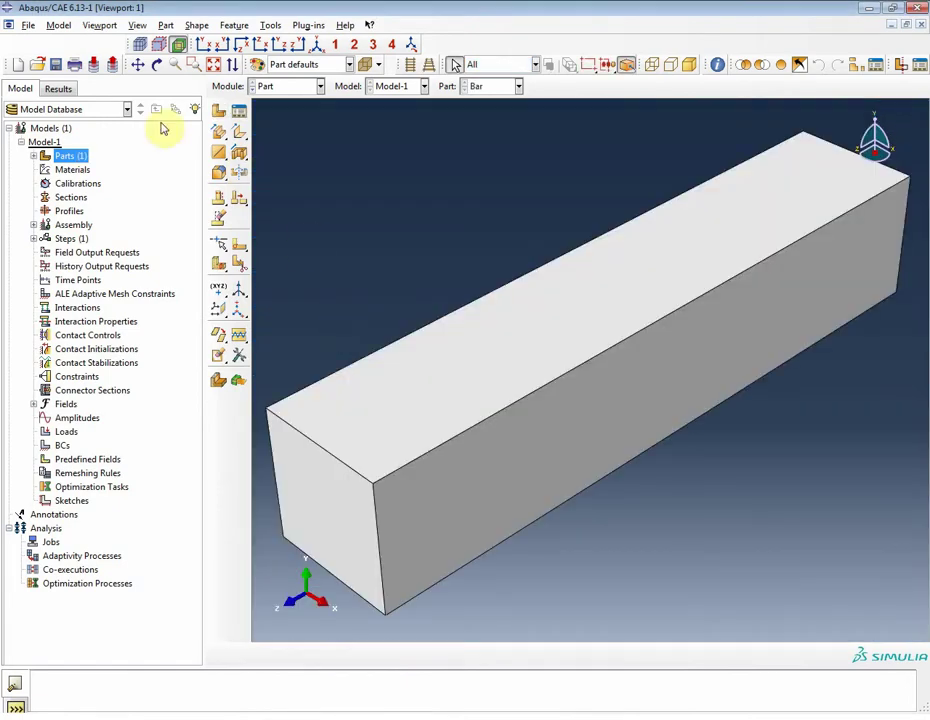
Step: Save the model database as Bar in the Temp directory
{"action": "left_click", "coordinate": [56, 64]}
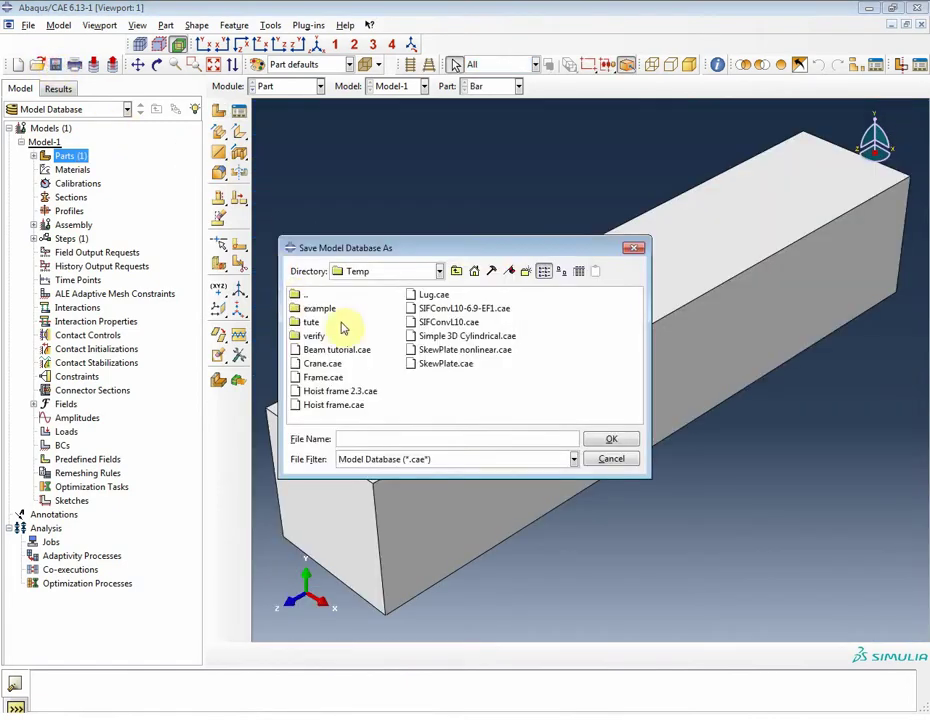
{"action": "left_click", "coordinate": [362, 439]}
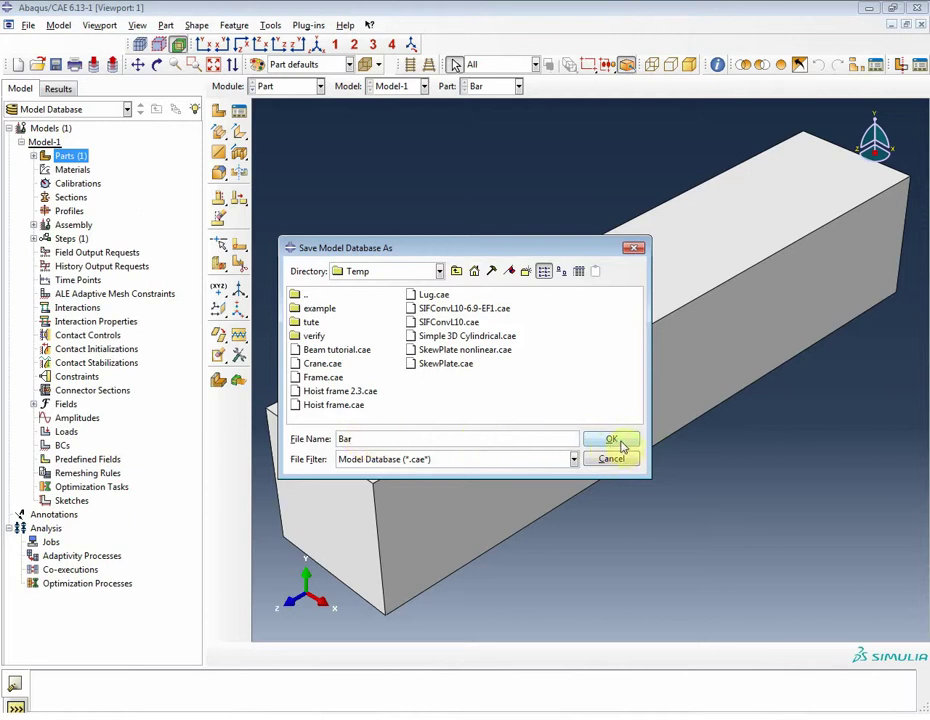
{"action": "double_click", "coordinate": [415, 440]}
{"action": "left_click", "coordinate": [605, 441]}
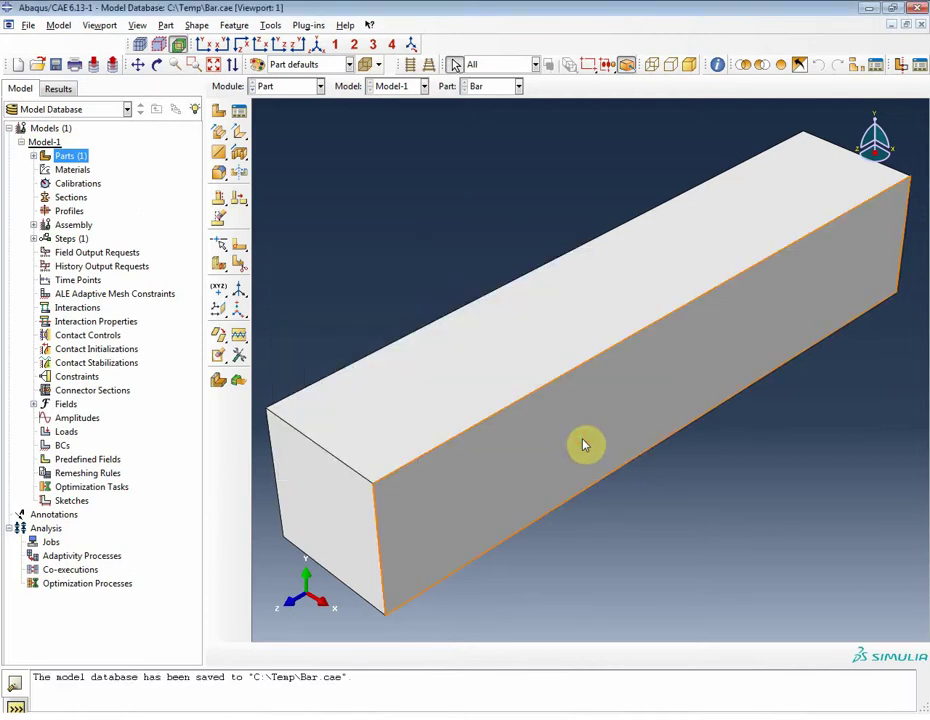
Step: Create a material named Steel with isotropic elasticity, Young's modulus 207e9 and Poisson's ratio 0.3
{"action": "left_click", "coordinate": [75, 170]}
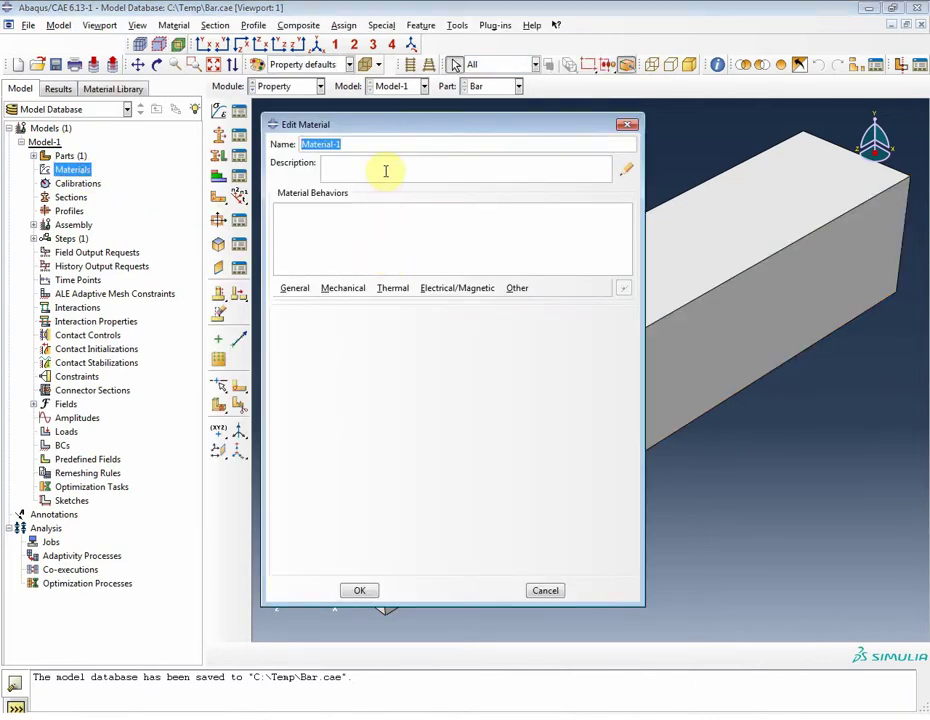
{"action": "type", "text": "Steel"}
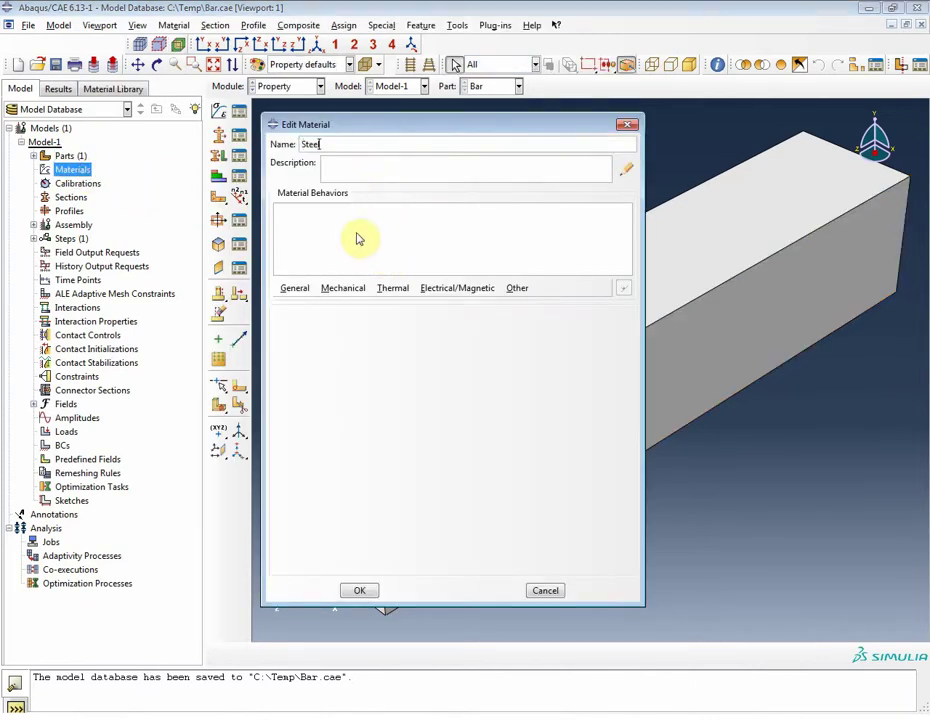
{"action": "left_click", "coordinate": [343, 288]}
{"action": "mouse_move", "coordinate": [345, 303]}
{"action": "left_click", "coordinate": [538, 305]}
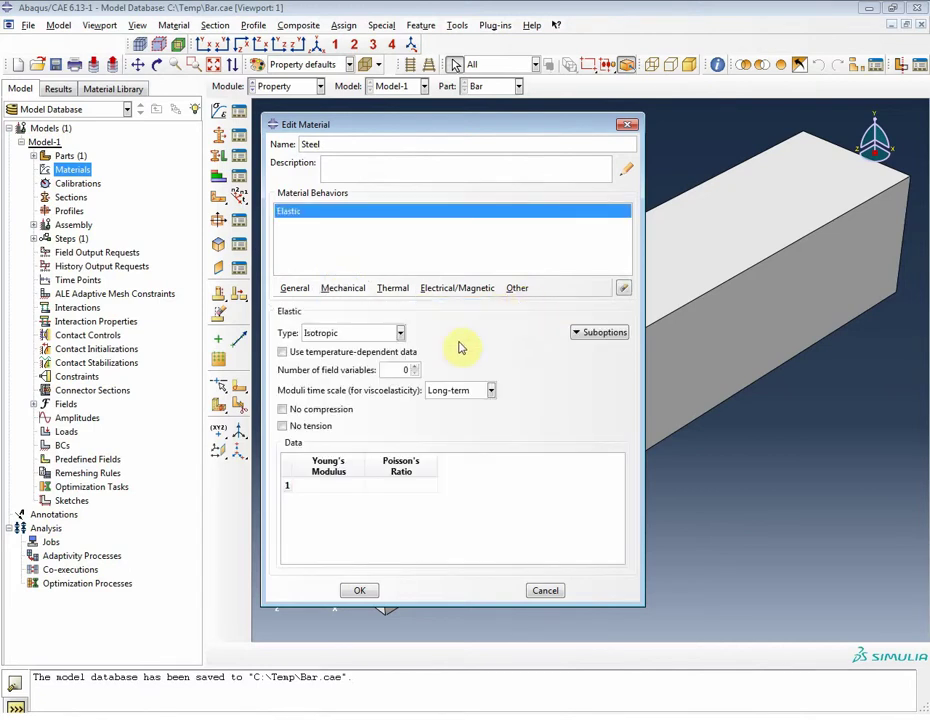
{"action": "left_click", "coordinate": [355, 484]}
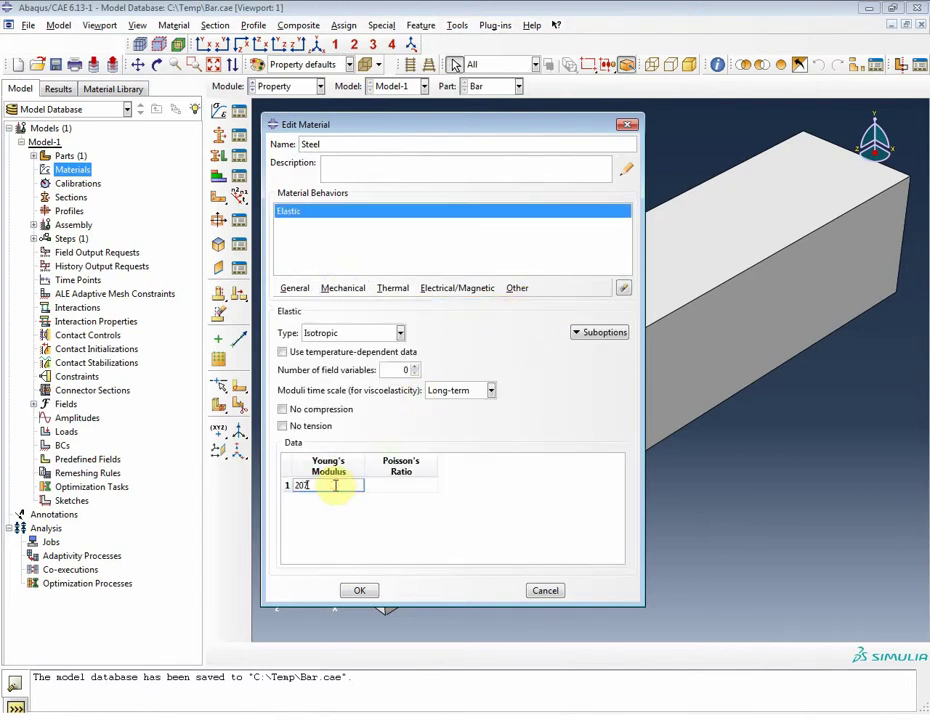
{"action": "type", "text": "207e3"}
{"action": "key", "text": "Tab"}
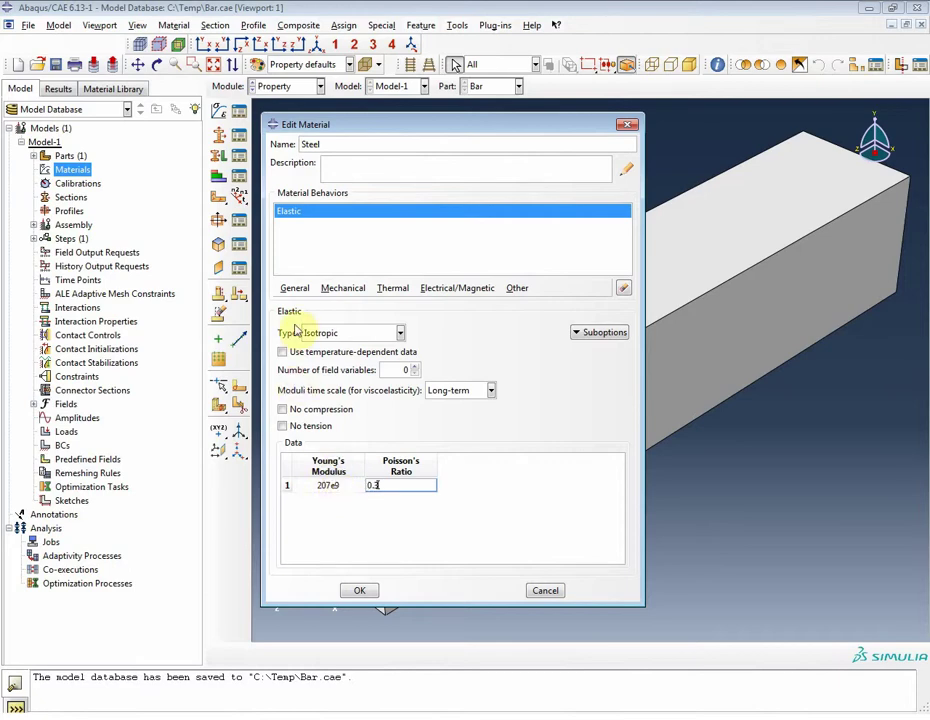
Step: Add a uniform mass density of 7800 to the Steel material and save the material
{"action": "left_click", "coordinate": [291, 288]}
{"action": "left_click", "coordinate": [295, 305]}
{"action": "left_click", "coordinate": [305, 431]}
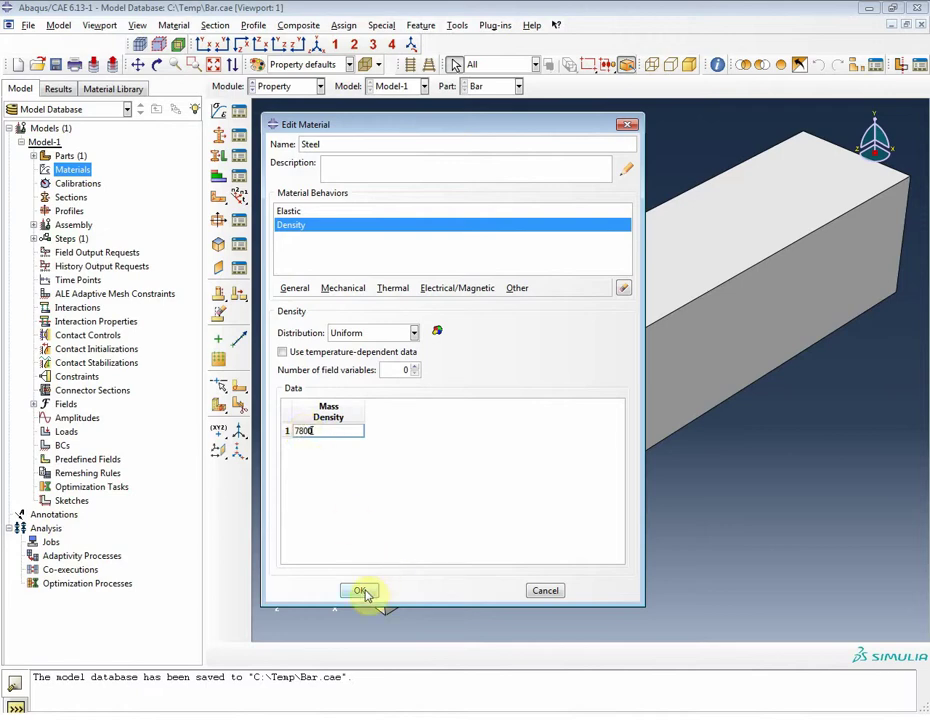
{"action": "left_click", "coordinate": [362, 591]}
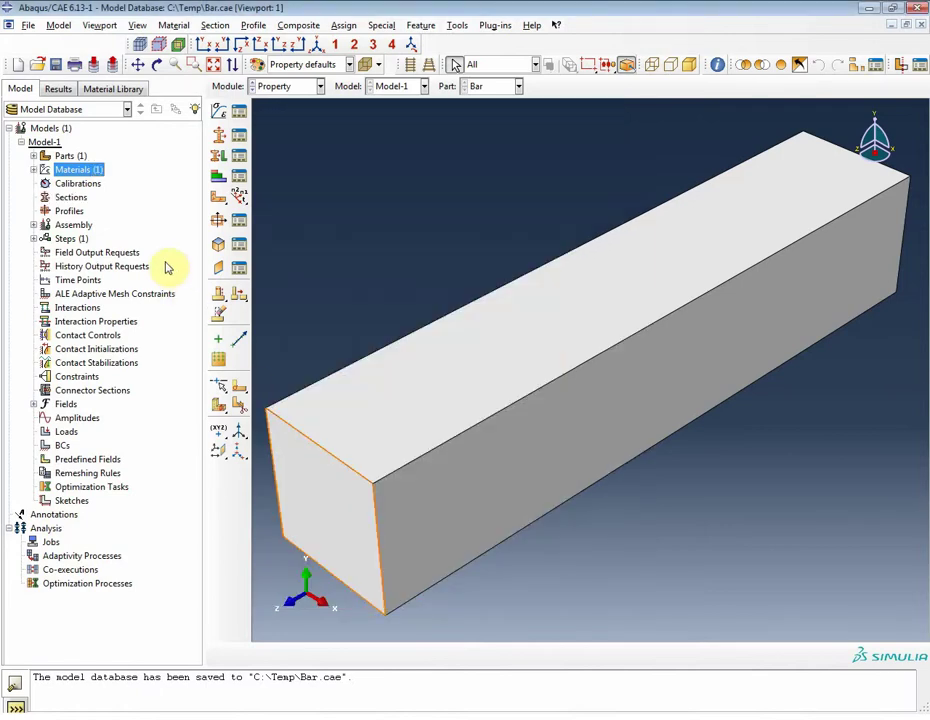
Step: Create a solid homogeneous section named BarSection that uses the Steel material
{"action": "double_click", "coordinate": [68, 198]}
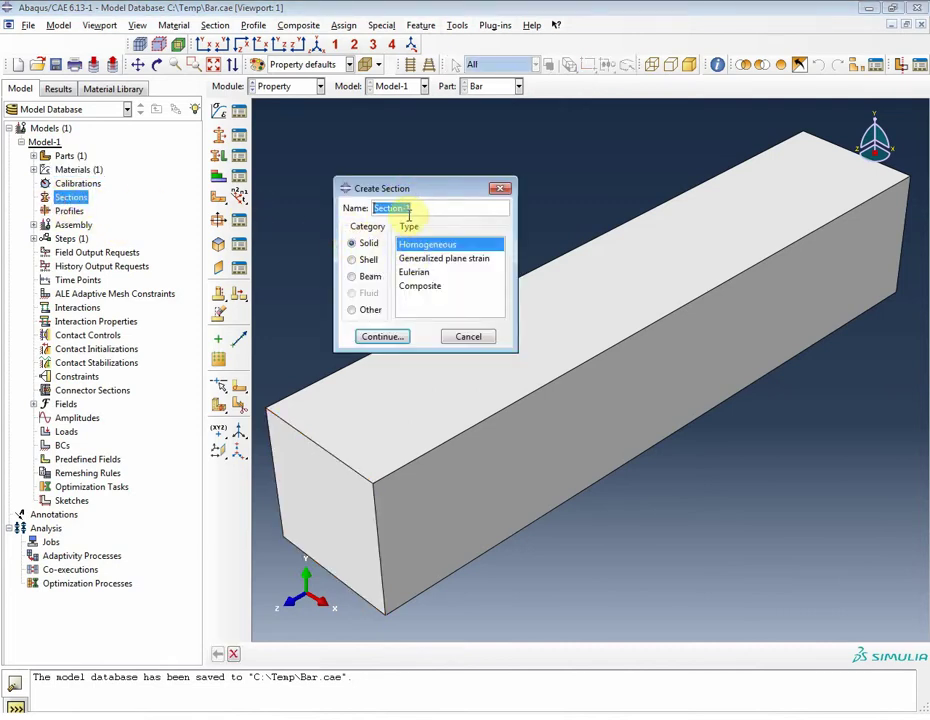
{"action": "type", "text": "Bar"}
{"action": "left_click", "coordinate": [384, 338]}
{"action": "left_click", "coordinate": [395, 266]}
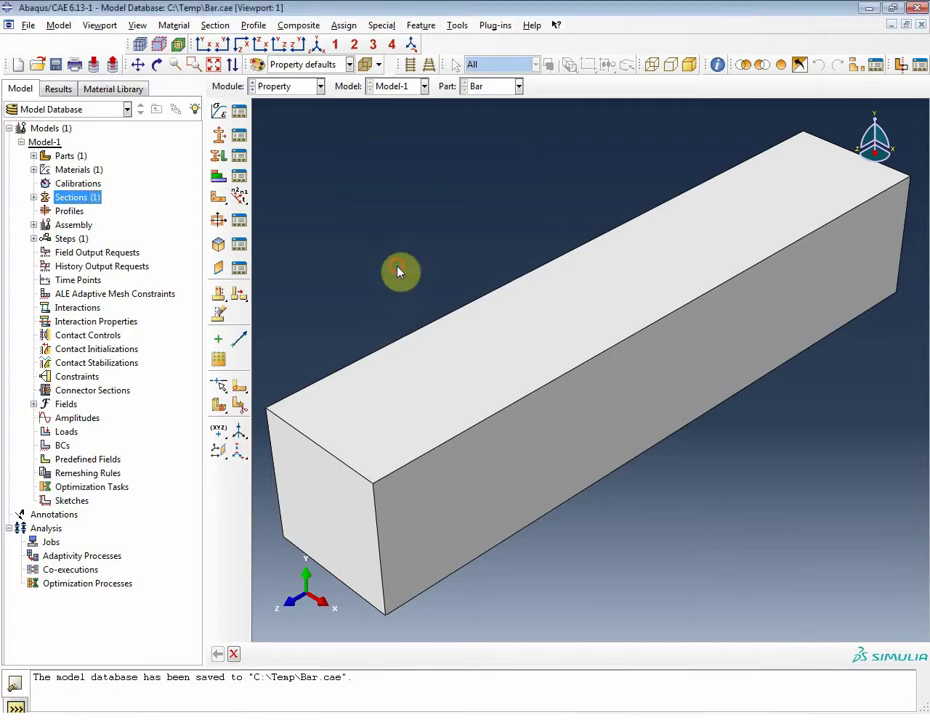
Step: Assign BarSection to the whole Bar part without creating a set
{"action": "left_click", "coordinate": [34, 156]}
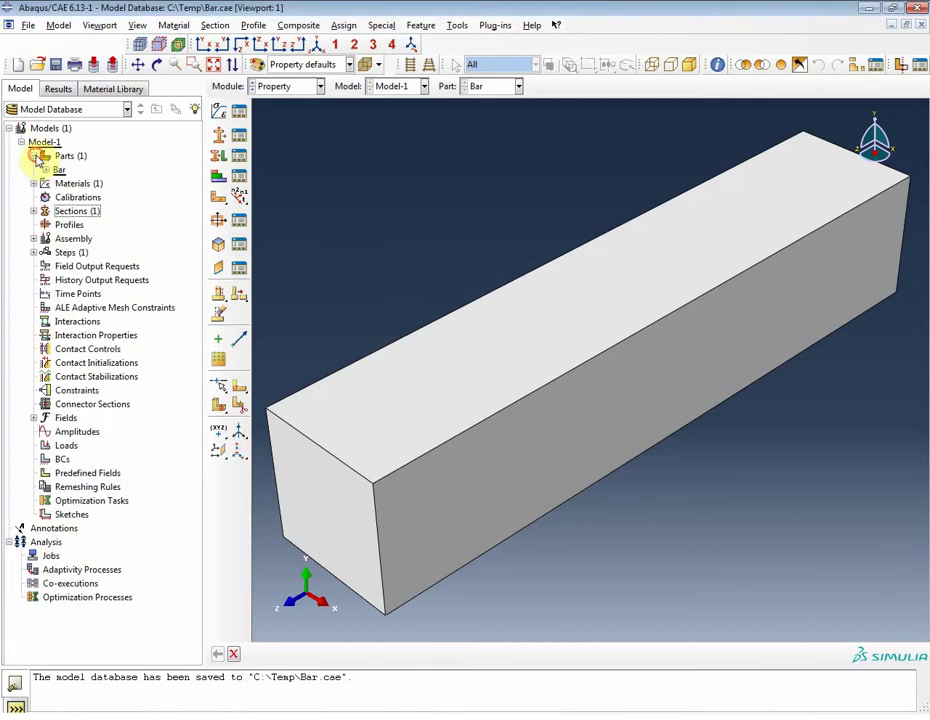
{"action": "left_click", "coordinate": [46, 170]}
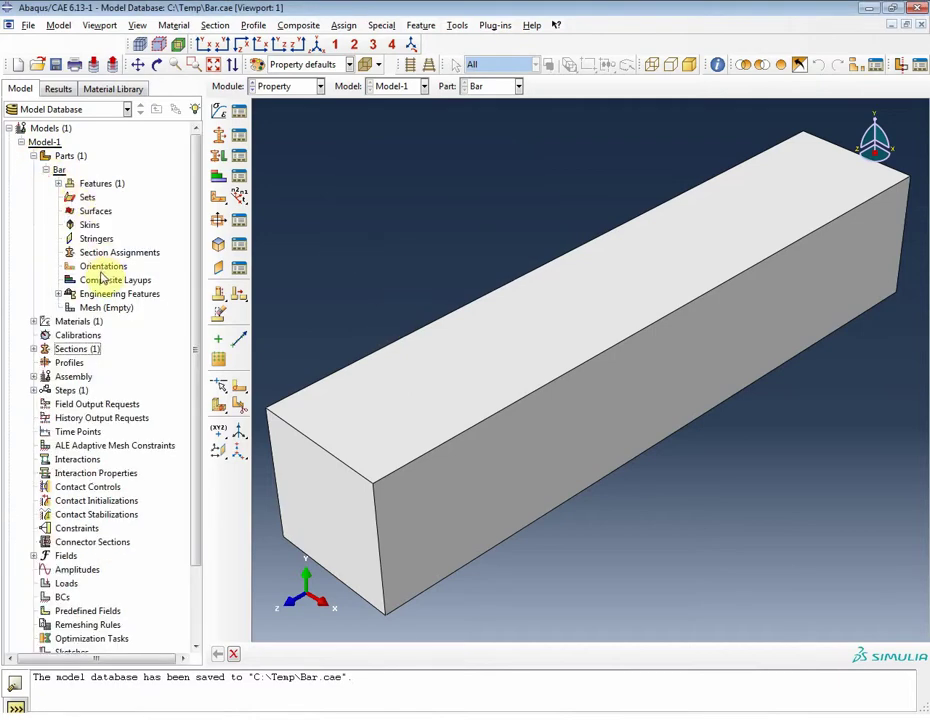
{"action": "double_click", "coordinate": [112, 252]}
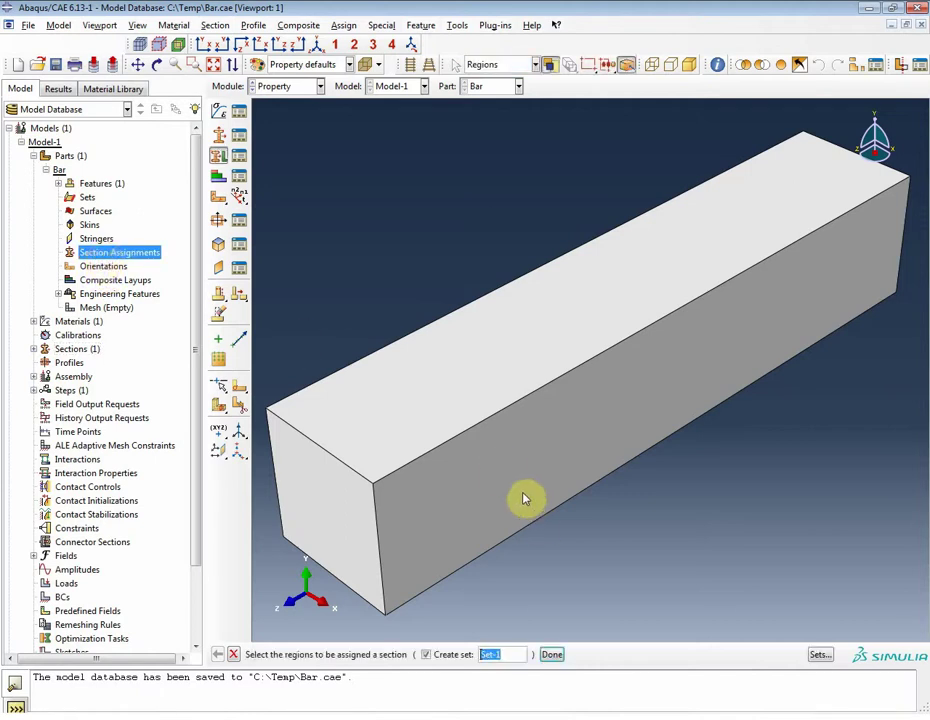
{"action": "left_click", "coordinate": [426, 654]}
{"action": "left_click", "coordinate": [471, 403]}
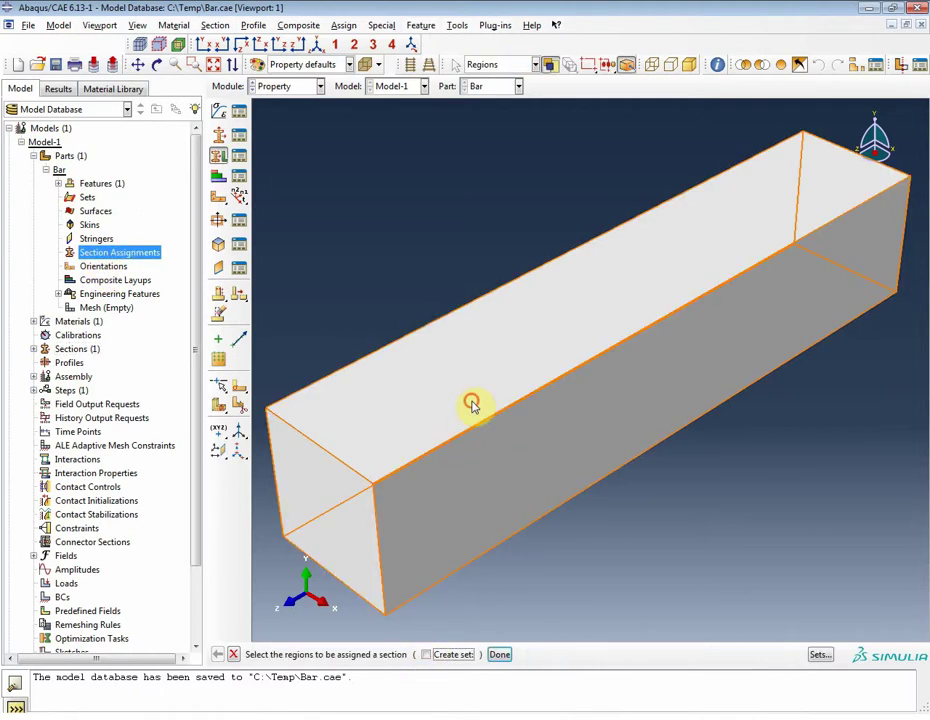
{"action": "left_click", "coordinate": [500, 654]}
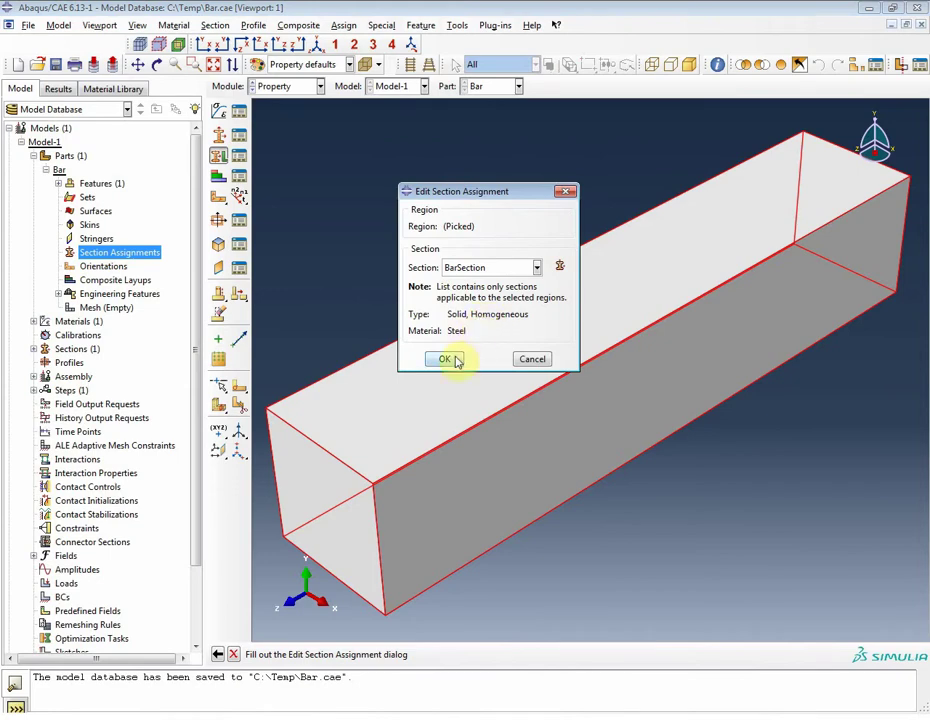
{"action": "left_click", "coordinate": [450, 359]}
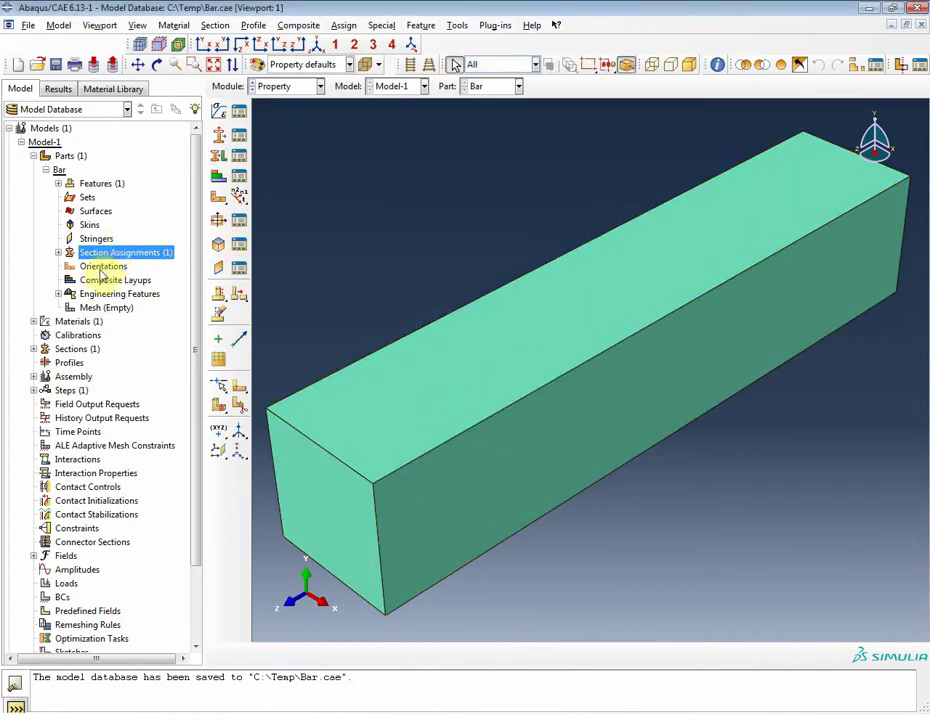
{"action": "left_click", "coordinate": [46, 170]}
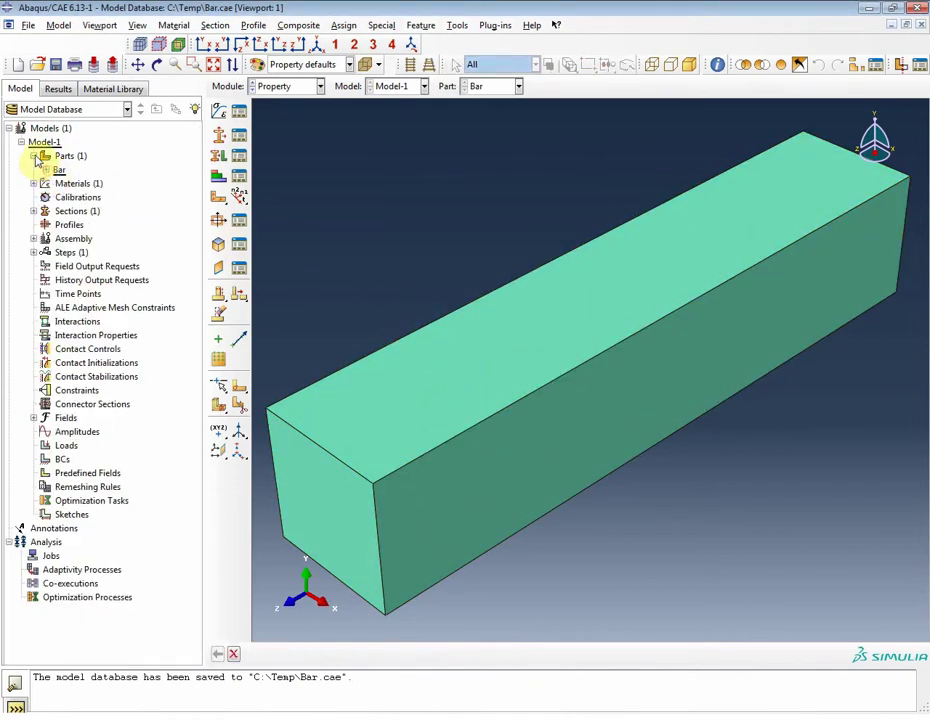
Step: Create a dependent instance of the Bar part in the assembly
{"action": "left_click", "coordinate": [33, 239]}
{"action": "double_click", "coordinate": [75, 252]}
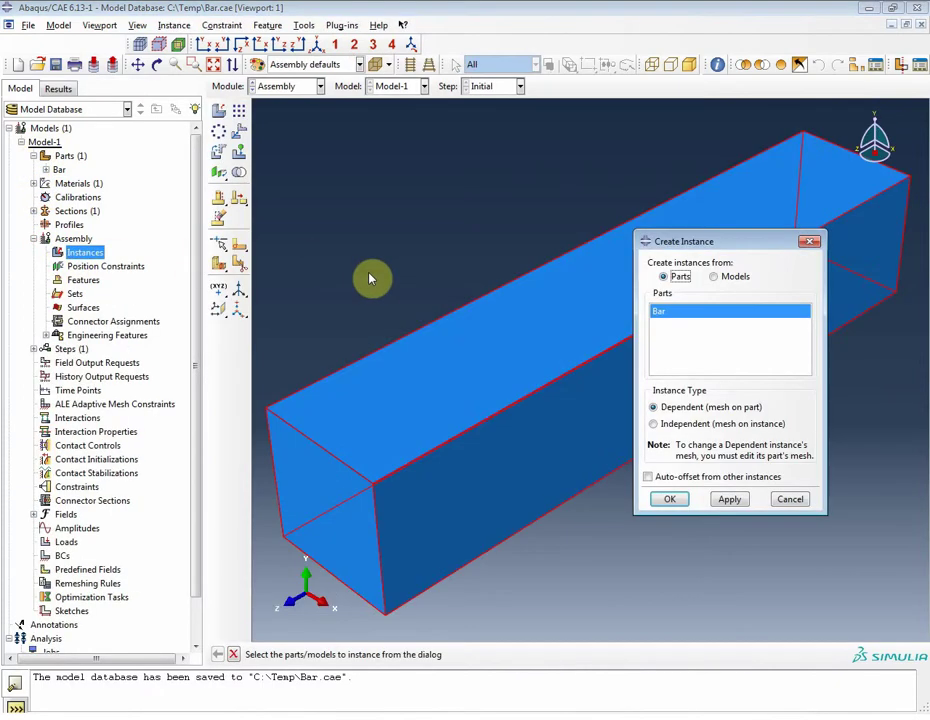
{"action": "left_click", "coordinate": [670, 500]}
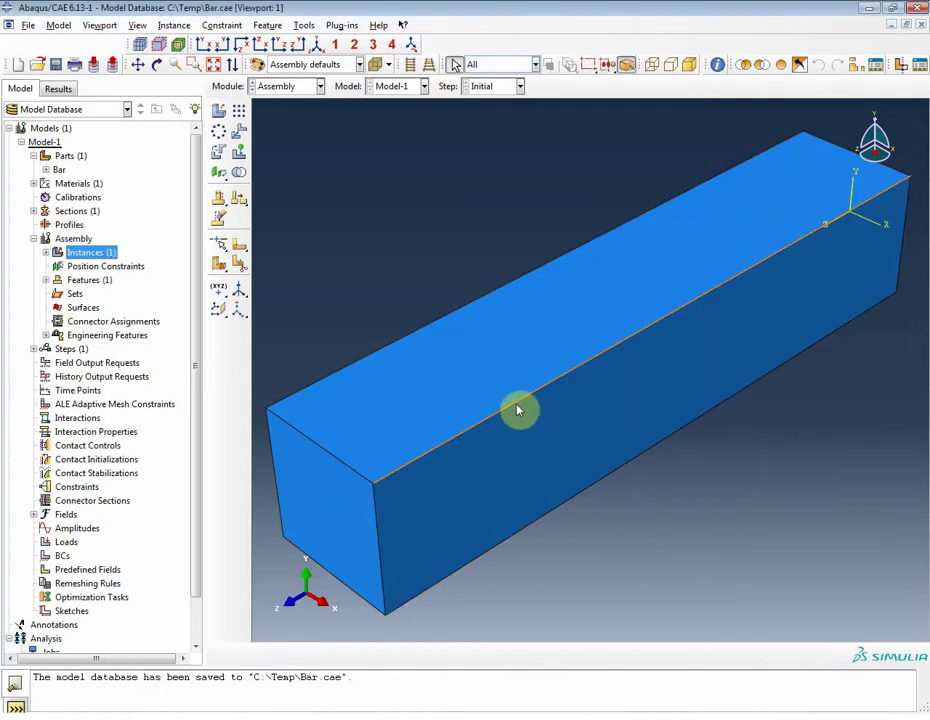
Step: Create a geometry set named TOP on the Bar part from its long upper face
{"action": "left_click", "coordinate": [46, 169]}
{"action": "double_click", "coordinate": [86, 198]}
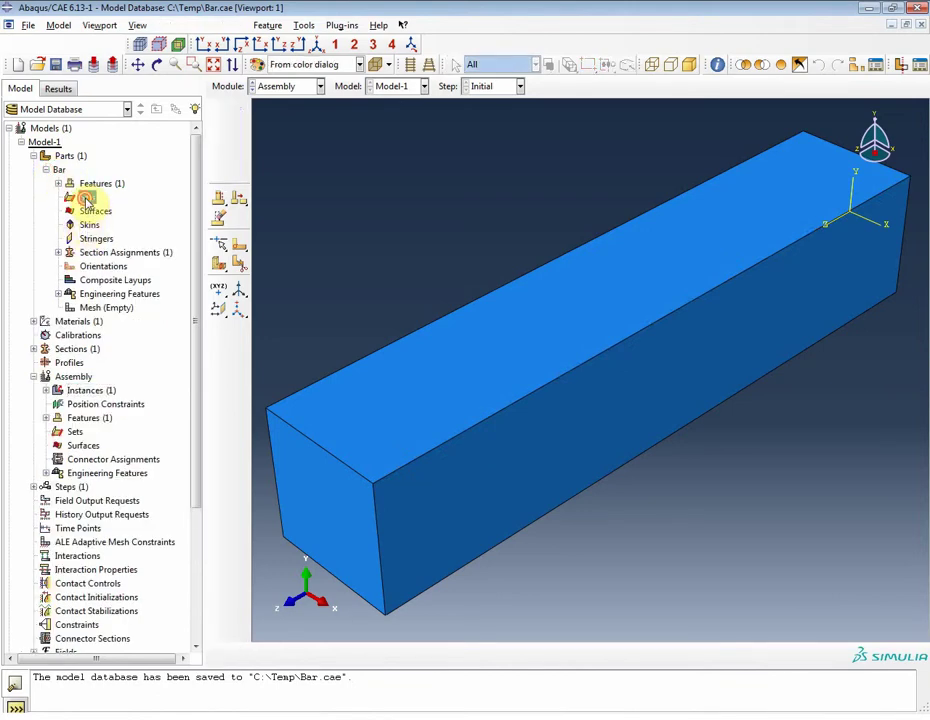
{"action": "type", "text": "TOP"}
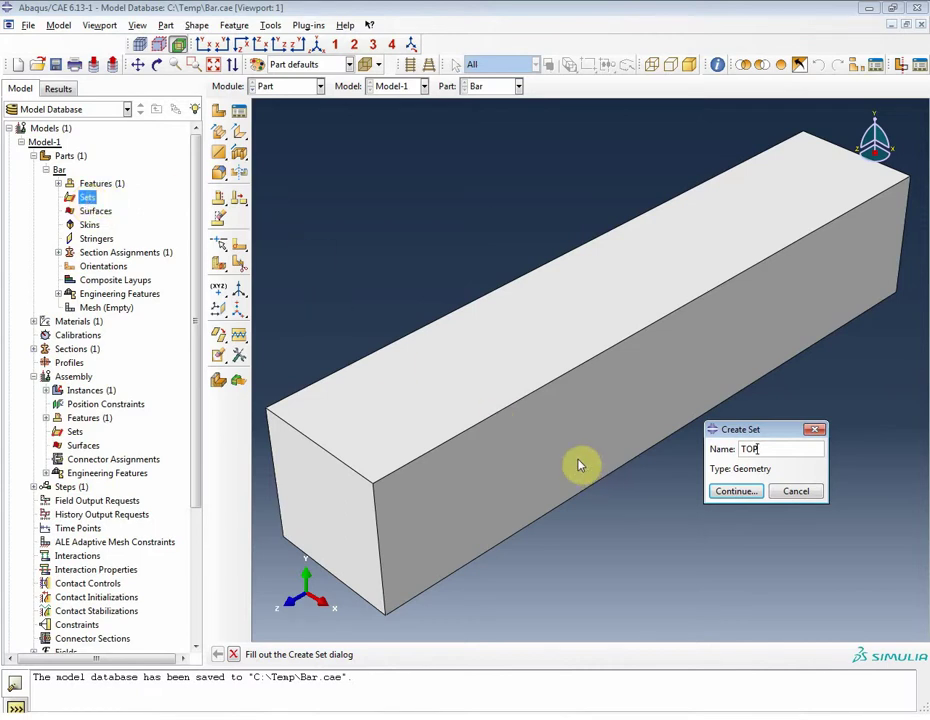
{"action": "key", "text": "Return"}
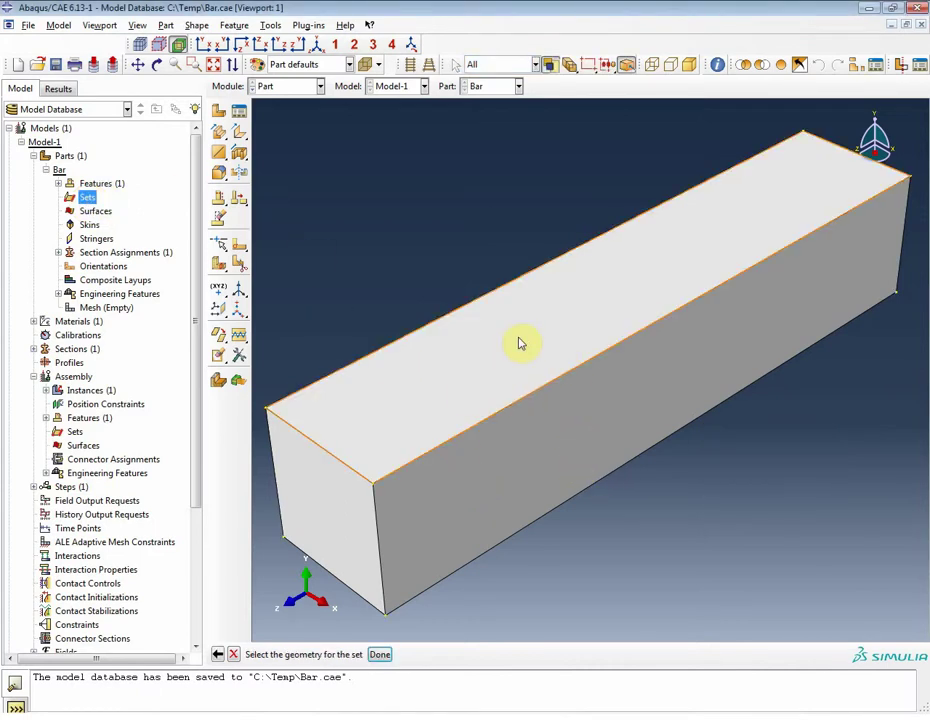
{"action": "left_click", "coordinate": [518, 341]}
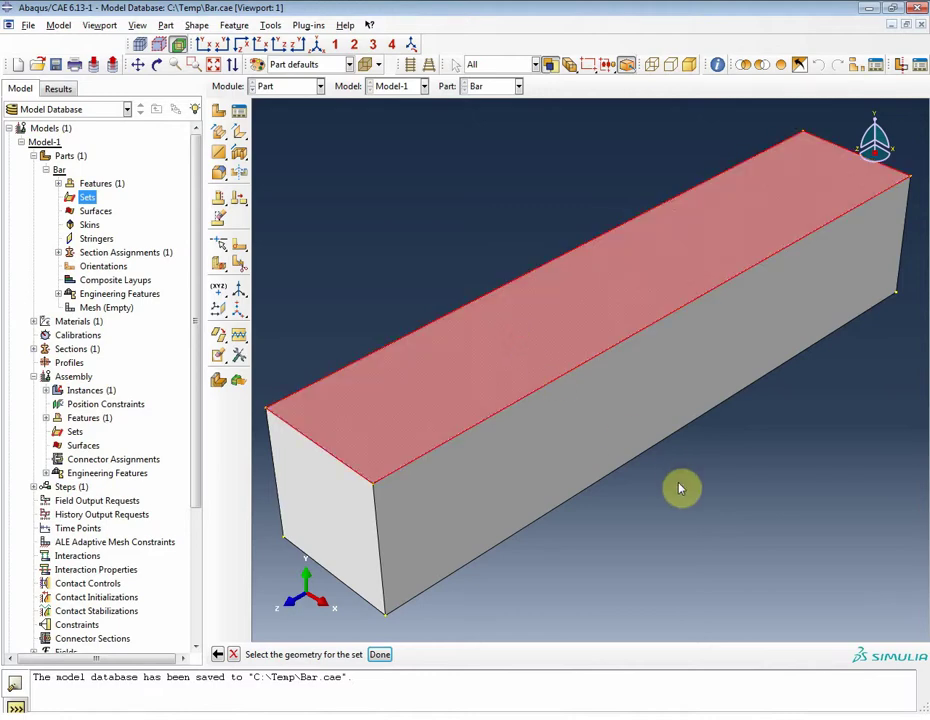
{"action": "middle_click", "coordinate": [525, 363]}
Step: Create a geometry set named BOT on the Bar part from its long underside face
{"action": "double_click", "coordinate": [77, 200]}
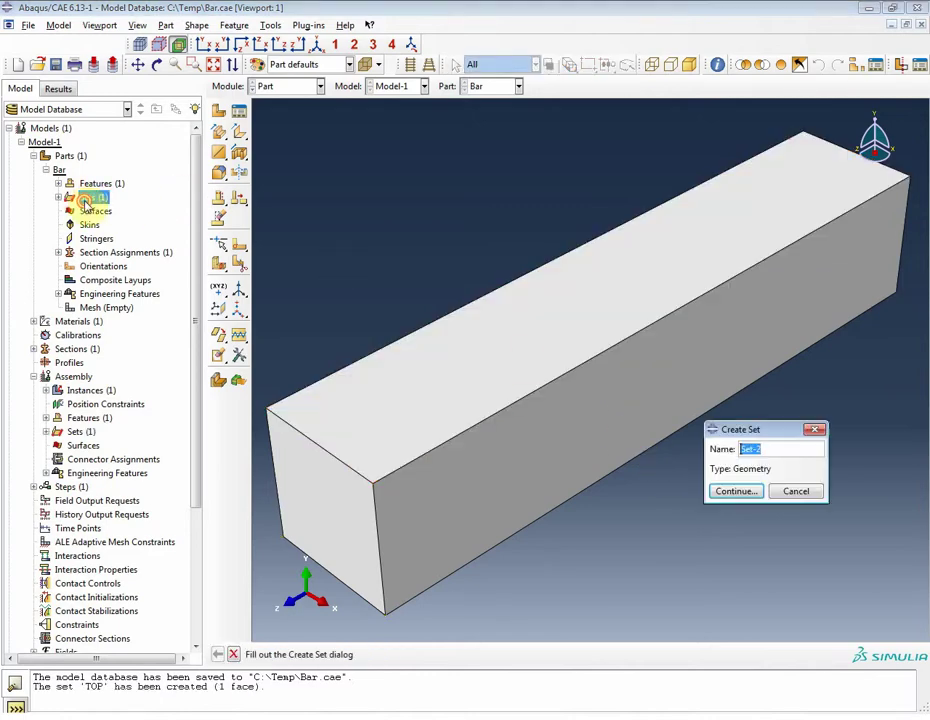
{"action": "type", "text": "BOT"}
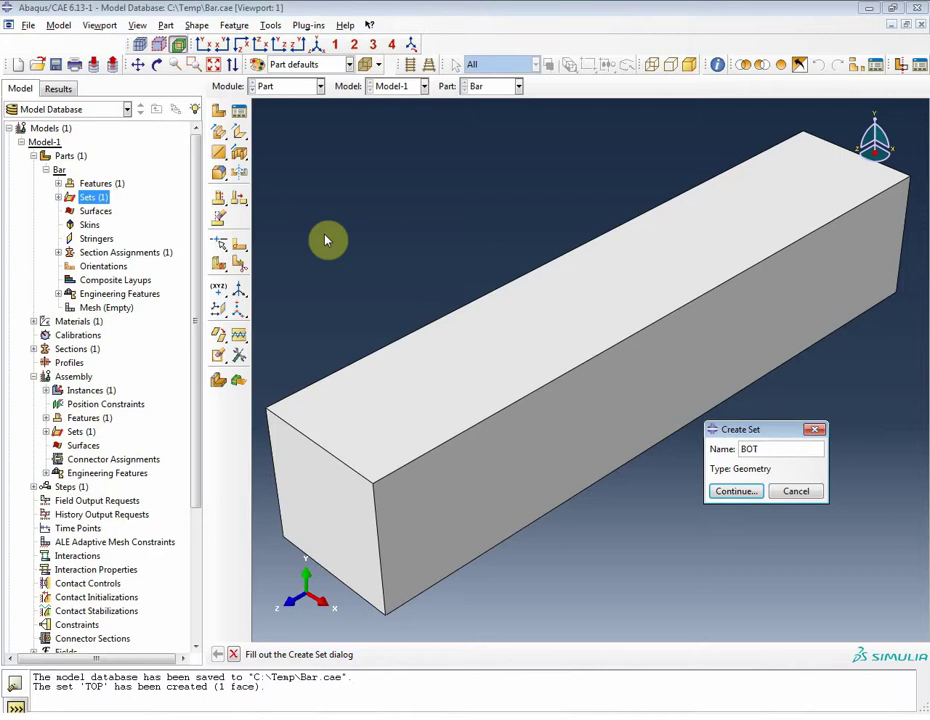
{"action": "left_click", "coordinate": [735, 491]}
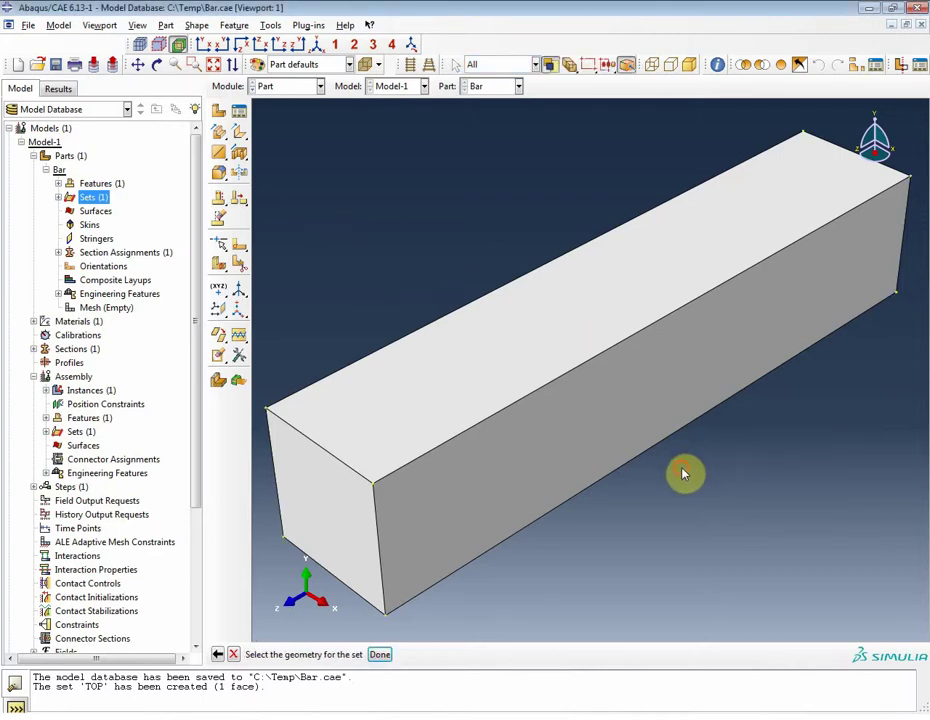
{"action": "left_click_drag", "start_coordinate": [683, 472], "coordinate": [596, 359], "text": "ctrl+alt"}
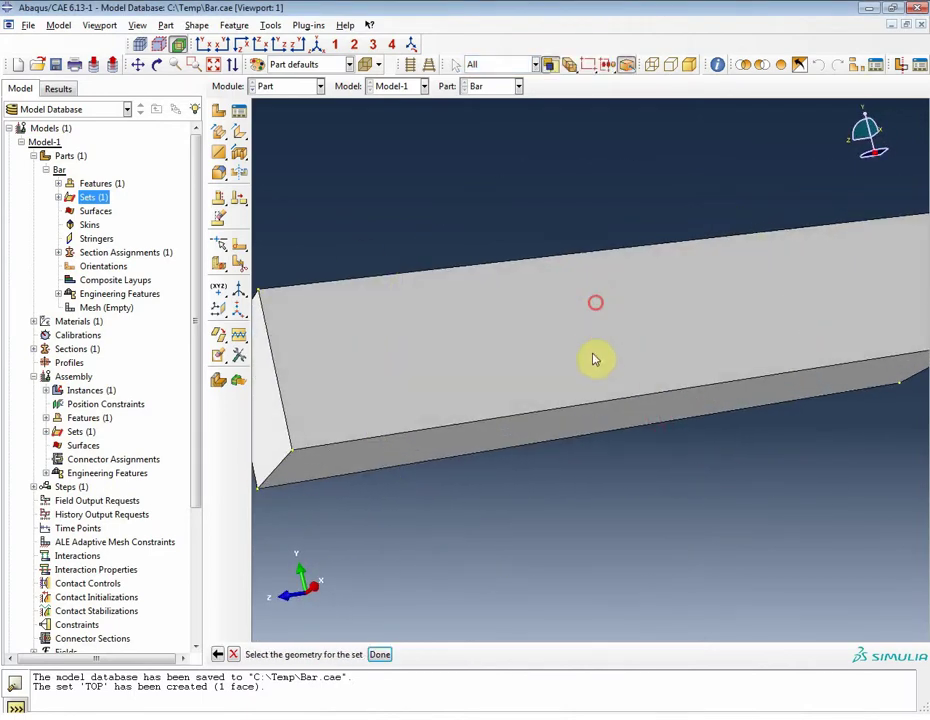
{"action": "left_click", "coordinate": [591, 430]}
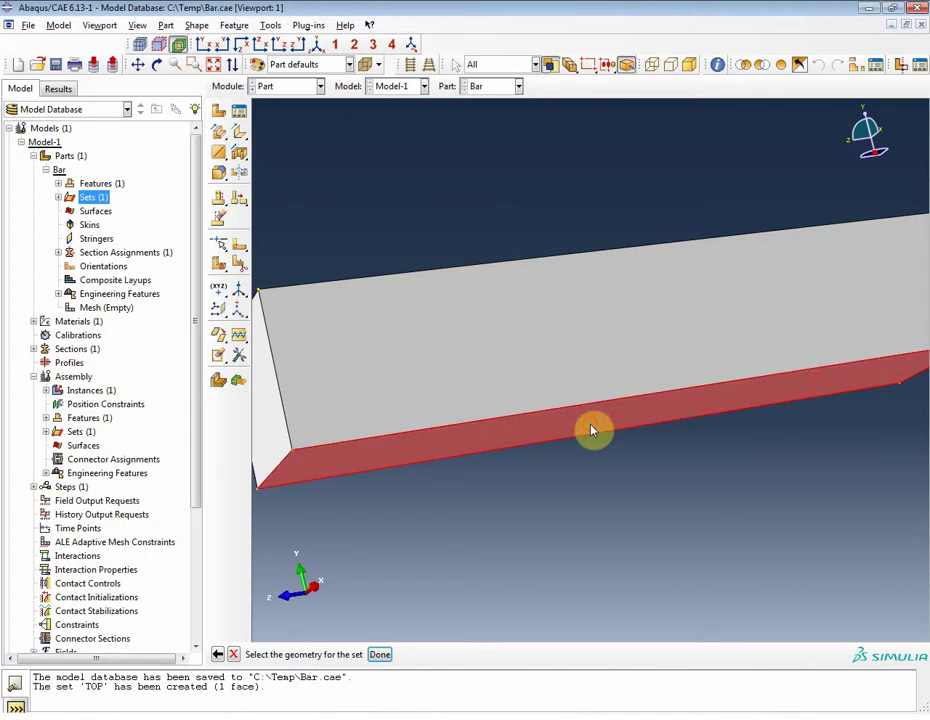
{"action": "middle_click", "coordinate": [602, 492]}
Step: Create a geometry set named FRONT from the bar's long side face on the positive X side
{"action": "double_click", "coordinate": [98, 199]}
{"action": "type", "text": "F"}
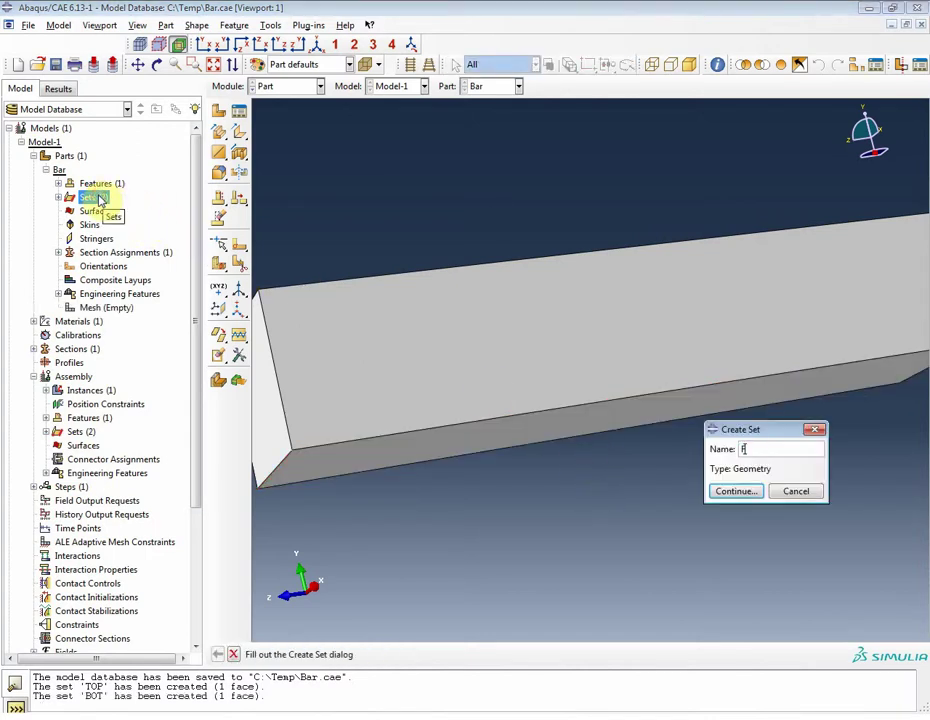
{"action": "type", "text": "RONT"}
{"action": "key", "text": "Return"}
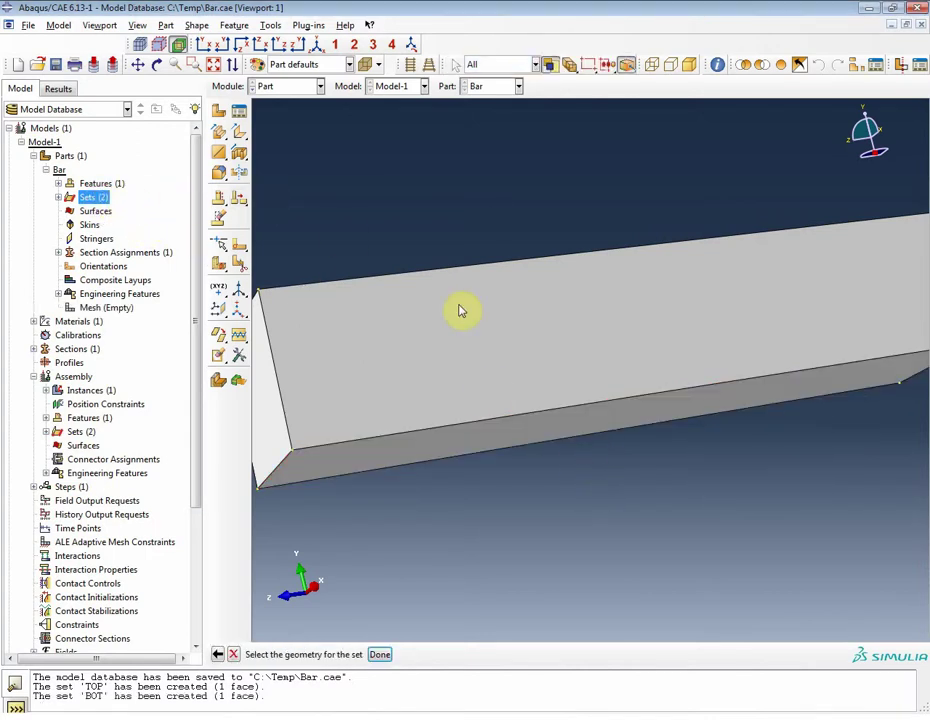
{"action": "left_click", "coordinate": [548, 359]}
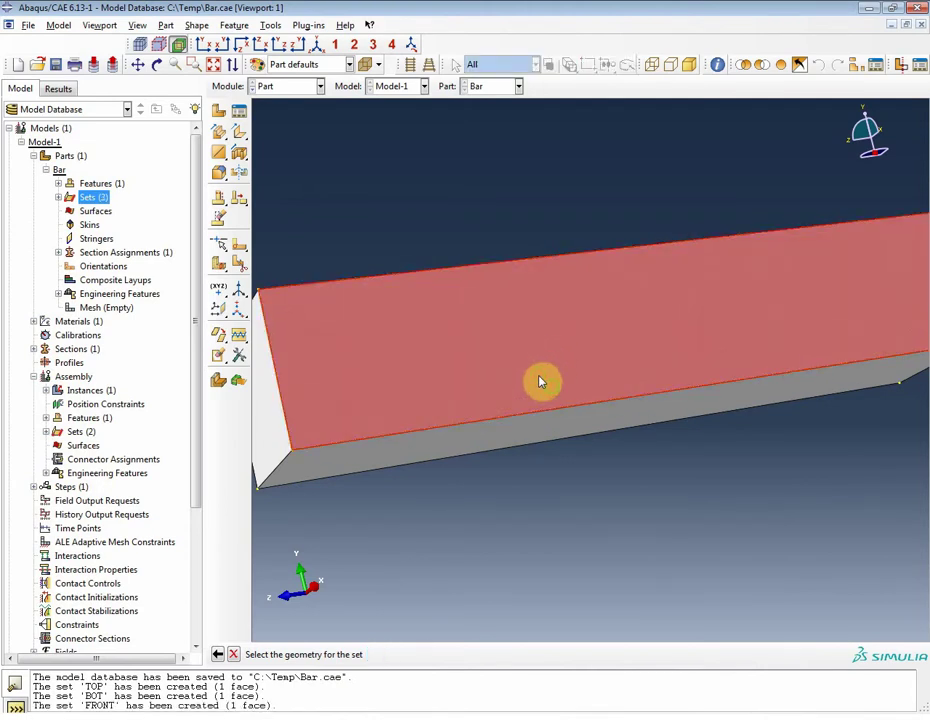
{"action": "middle_click", "coordinate": [548, 385]}
Step: Create a geometry set named BACK from the bar's long side face on the negative X side, and restore the isometric view
{"action": "double_click", "coordinate": [98, 199]}
{"action": "type", "text": "BACK"}
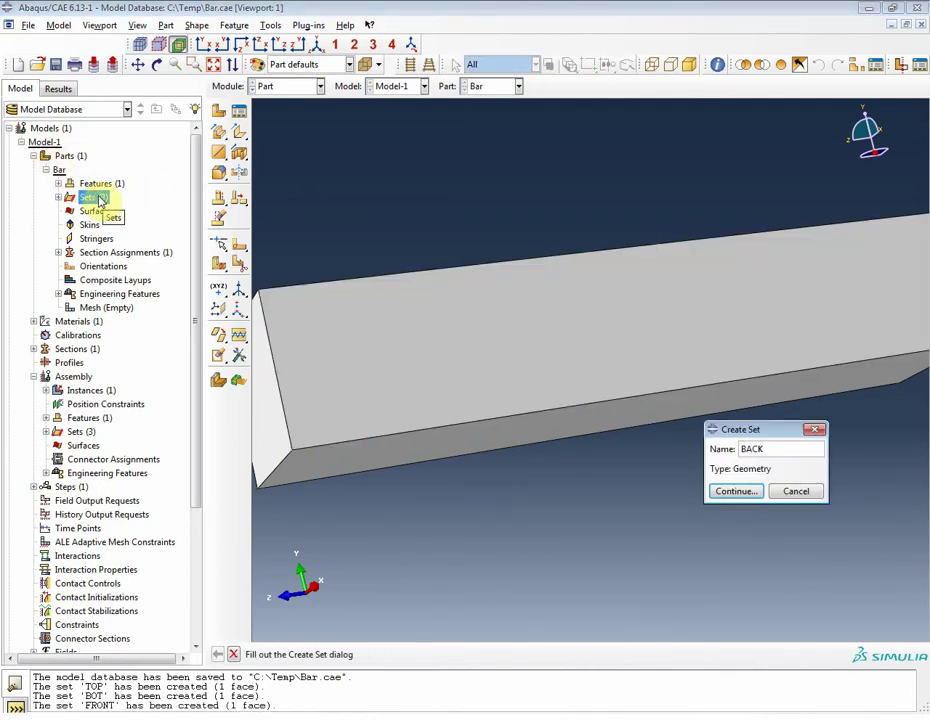
{"action": "key", "text": "Return"}
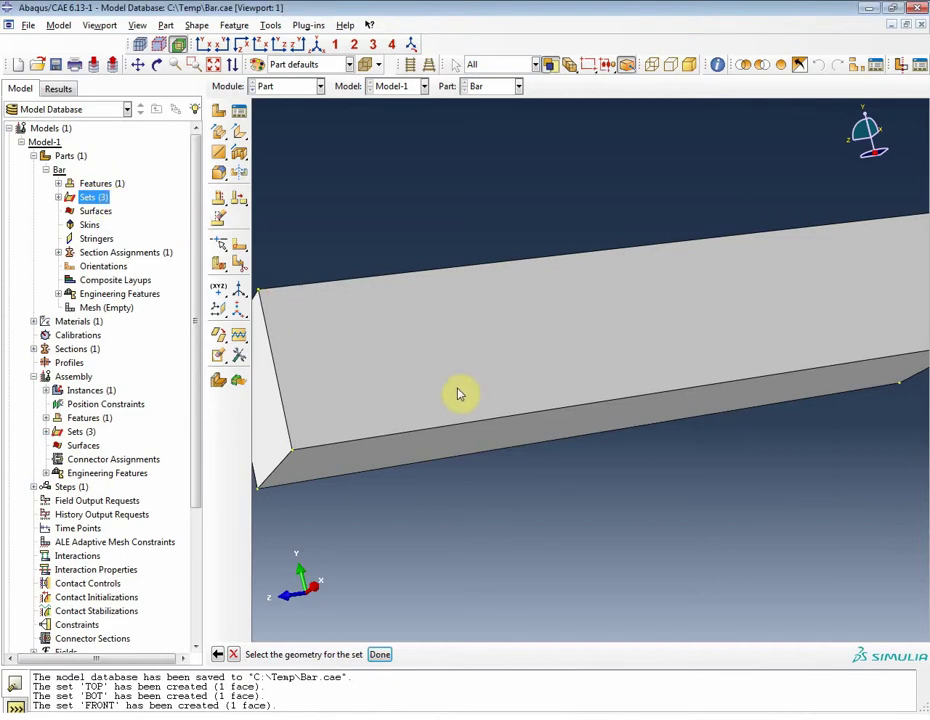
{"action": "left_click_drag", "start_coordinate": [596, 463], "coordinate": [614, 129], "text": "ctrl+alt"}
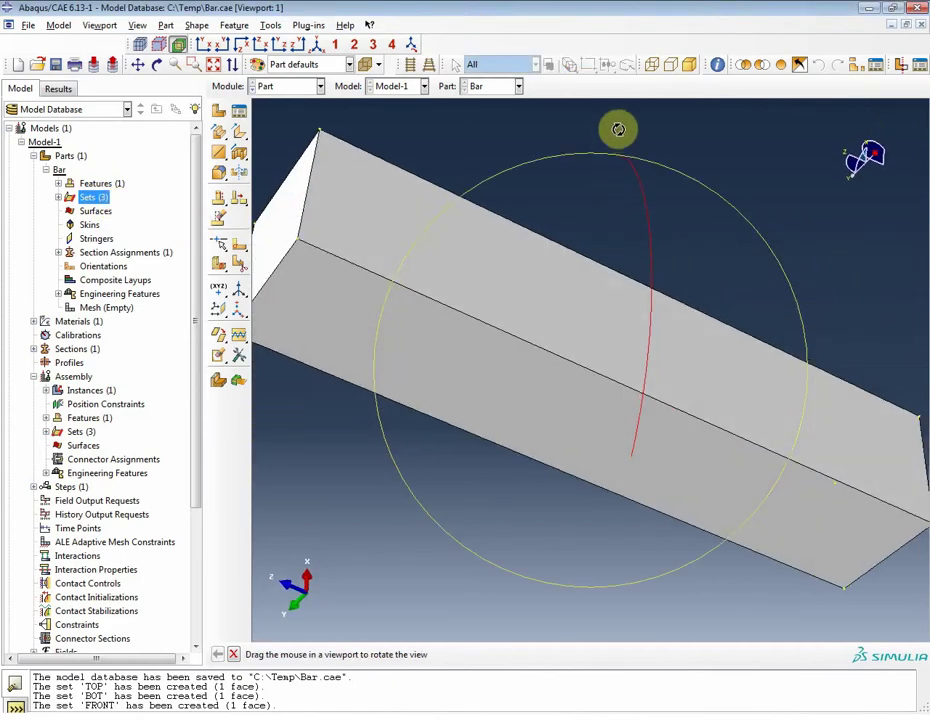
{"action": "left_click", "coordinate": [566, 403]}
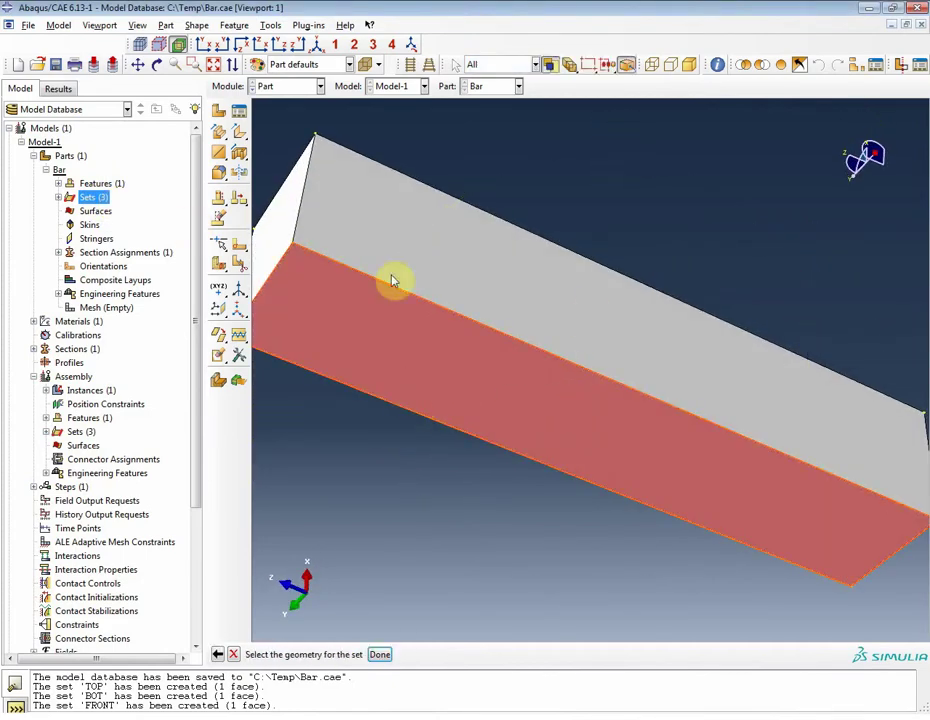
{"action": "left_click", "coordinate": [314, 44]}
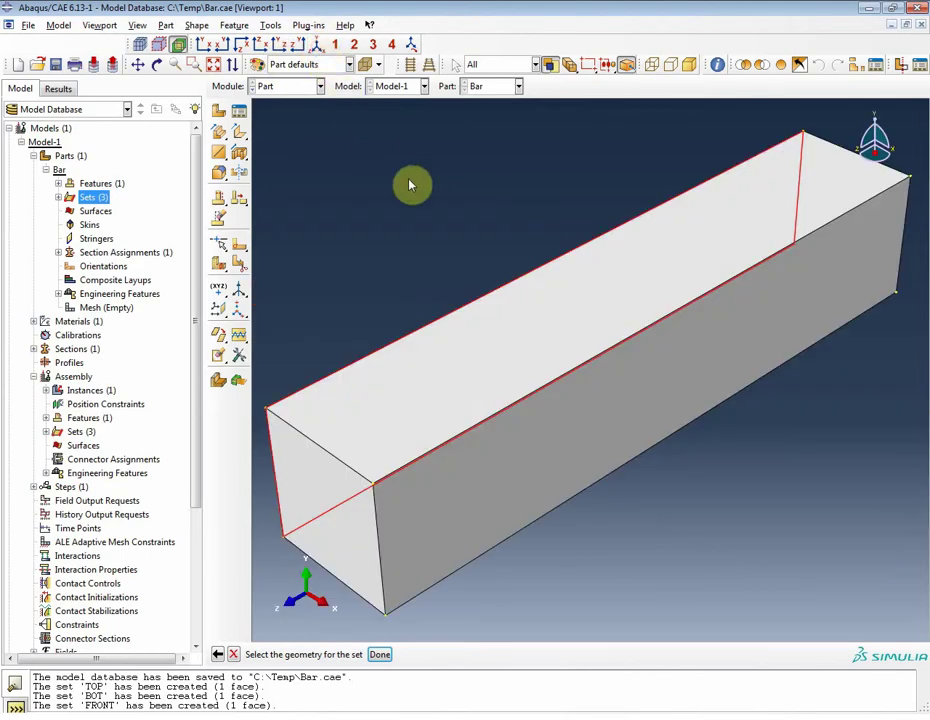
{"action": "middle_click", "coordinate": [494, 327]}
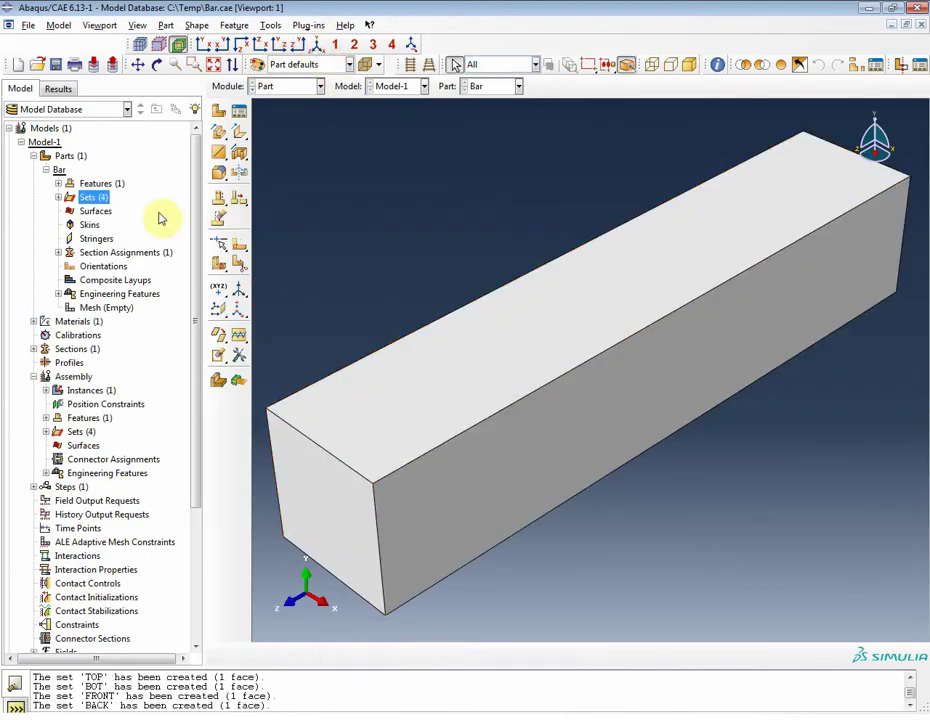
Step: Create a geometry set named FIX from the bar's square end face on the negative Z side, and restore the isometric view
{"action": "double_click", "coordinate": [92, 197]}
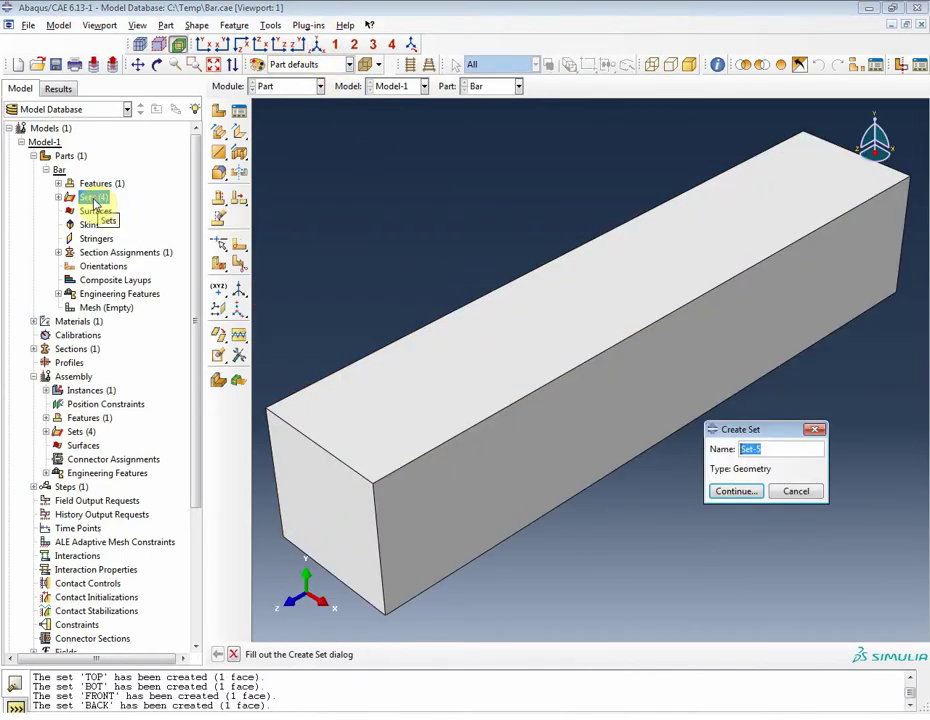
{"action": "type", "text": "FIX"}
{"action": "key", "text": "Return"}
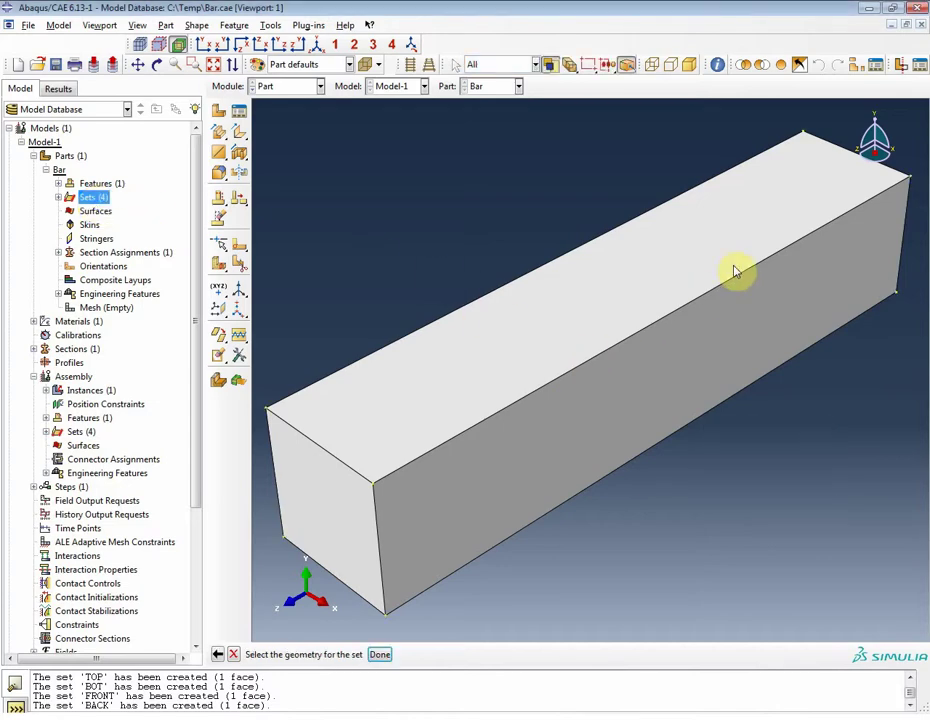
{"action": "left_click_drag", "start_coordinate": [820, 264], "coordinate": [885, 390], "text": "ctrl+alt"}
{"action": "left_click", "coordinate": [893, 363]}
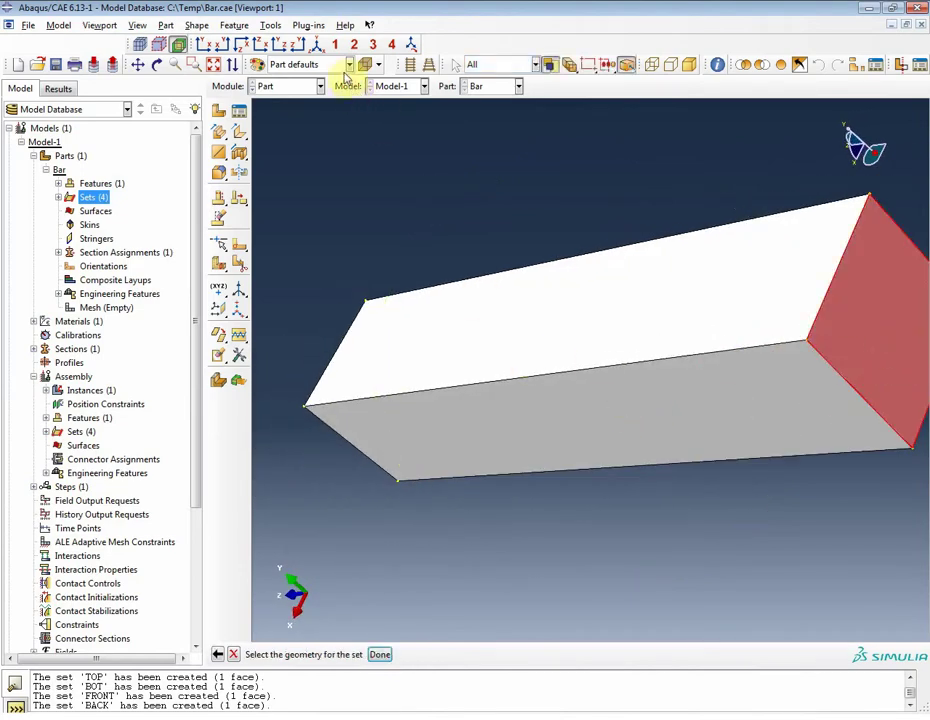
{"action": "left_click", "coordinate": [316, 44]}
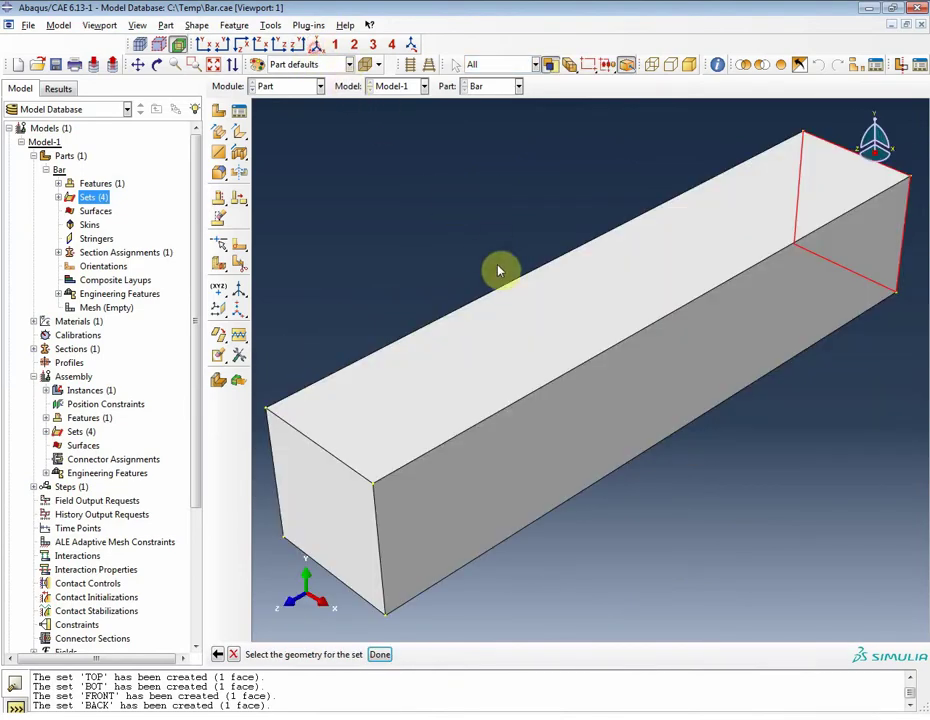
{"action": "middle_click", "coordinate": [513, 318]}
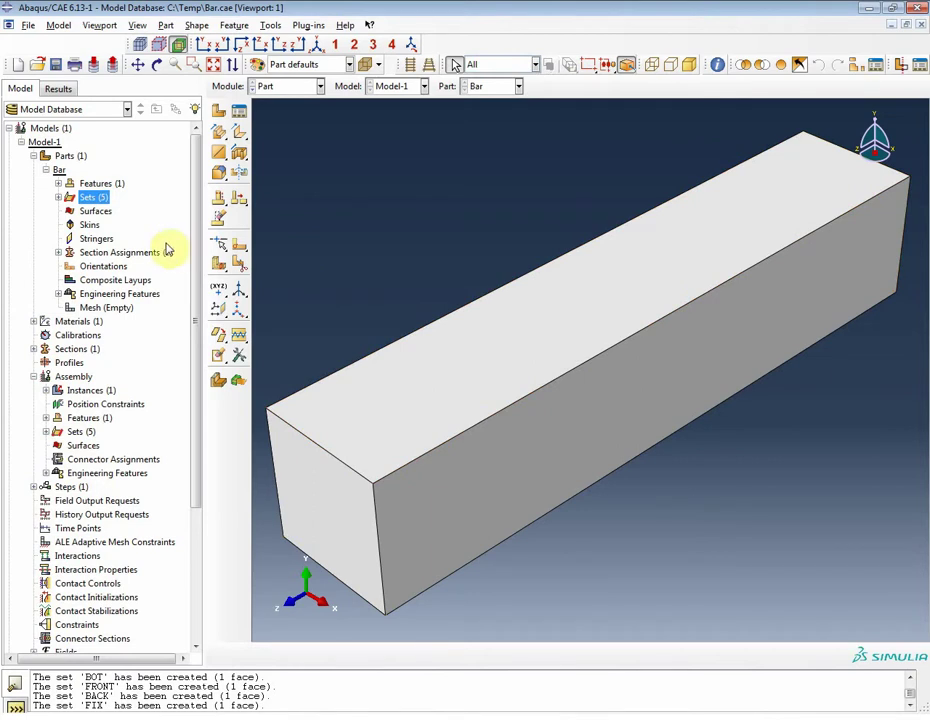
Step: Create a geometry set named OUT from the long edge shared by the bar's TOP and FRONT faces
{"action": "double_click", "coordinate": [100, 199]}
{"action": "type", "text": "OUT"}
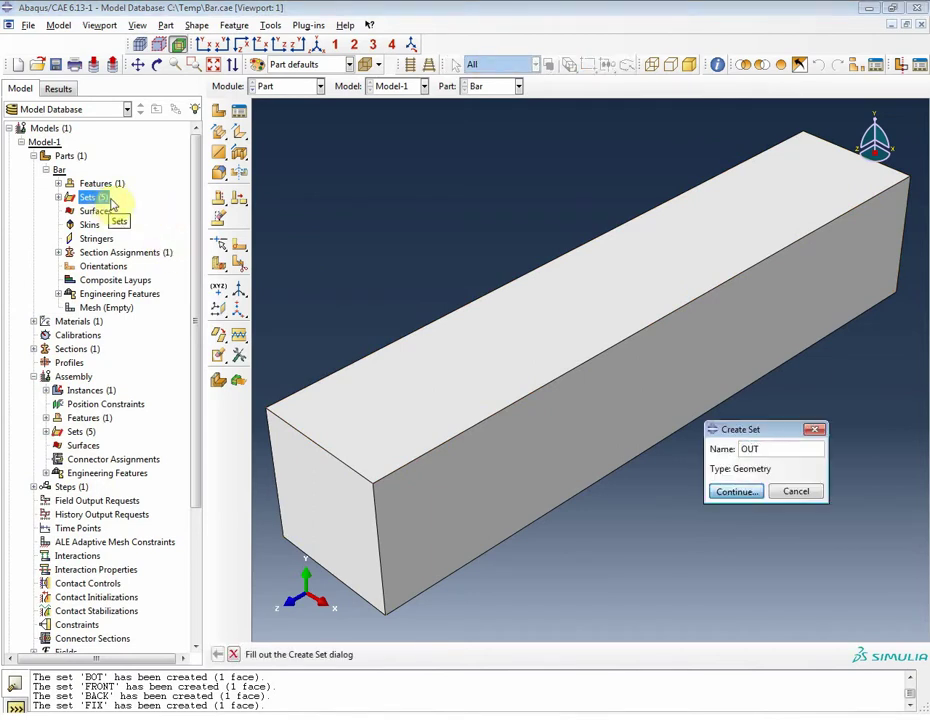
{"action": "left_click", "coordinate": [736, 491]}
{"action": "left_click", "coordinate": [595, 362]}
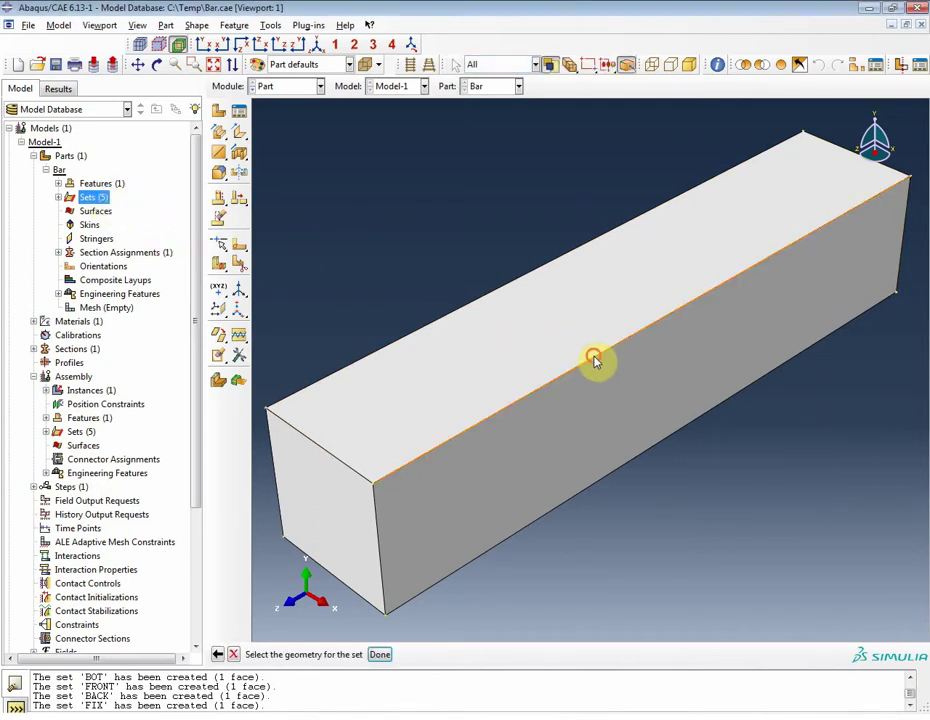
{"action": "middle_click", "coordinate": [431, 262]}
Step: Create a surface named LOAD on the Bar part from the square end face on the positive Z side
{"action": "double_click", "coordinate": [89, 212]}
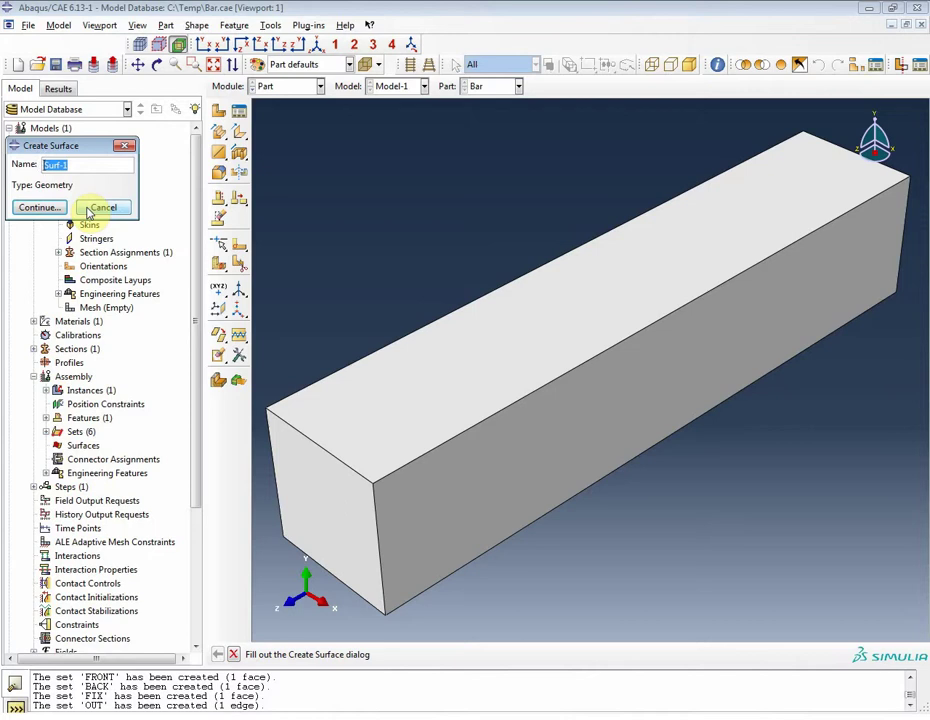
{"action": "type", "text": "LOAD"}
{"action": "key", "text": "Return"}
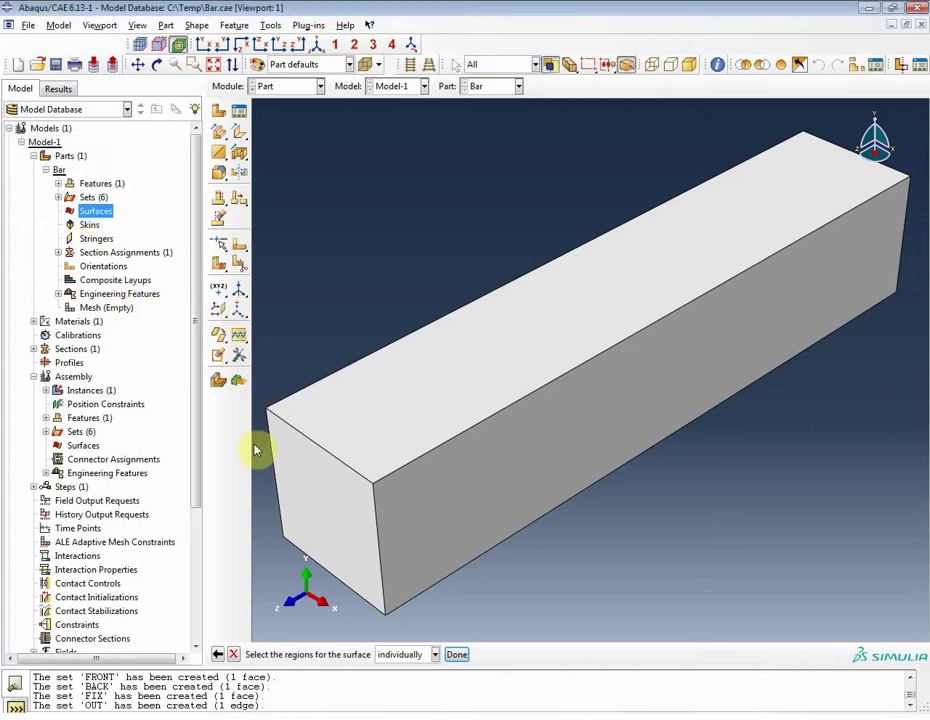
{"action": "left_click", "coordinate": [310, 500]}
{"action": "middle_click", "coordinate": [407, 289]}
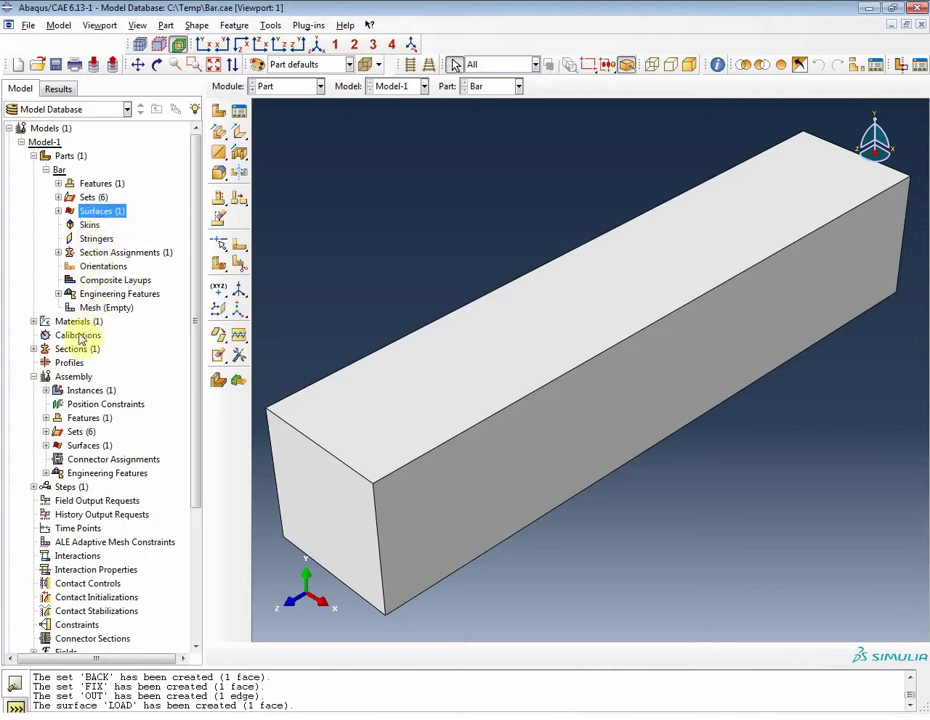
Step: Create a general Dynamic, Explicit analysis step named BlastLoad after the Initial step
{"action": "double_click", "coordinate": [62, 487]}
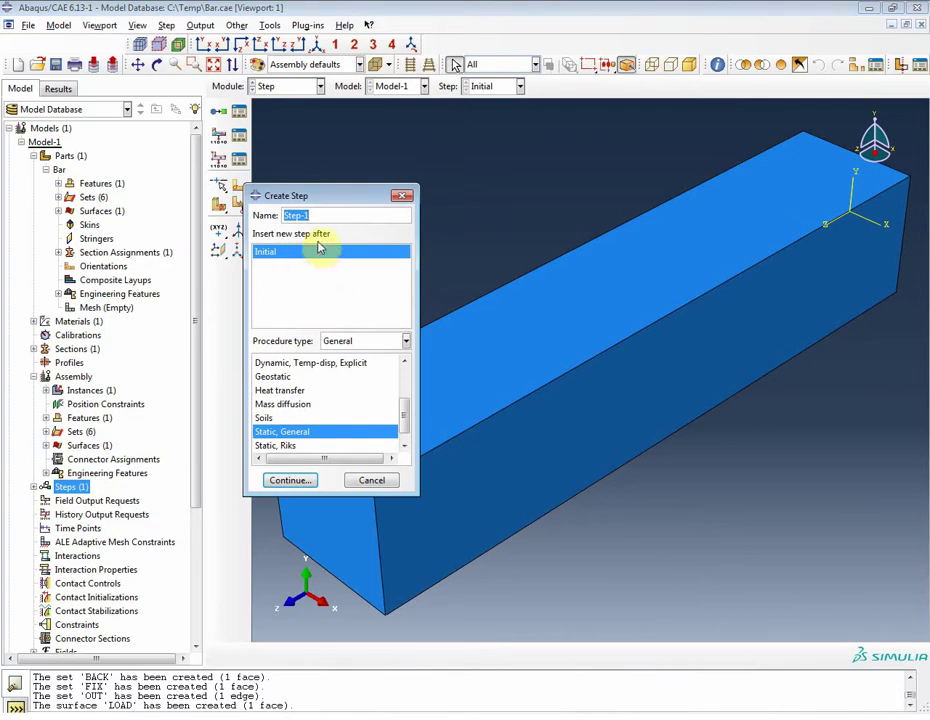
{"action": "type", "text": "BlastLoad"}
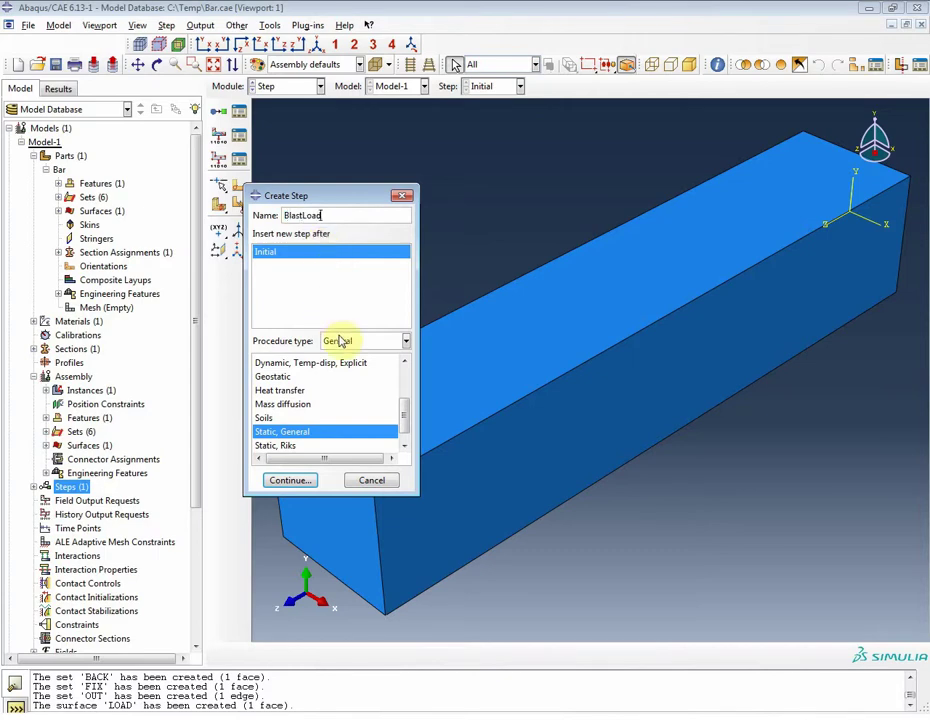
{"action": "left_click_drag", "start_coordinate": [402, 415], "coordinate": [402, 390]}
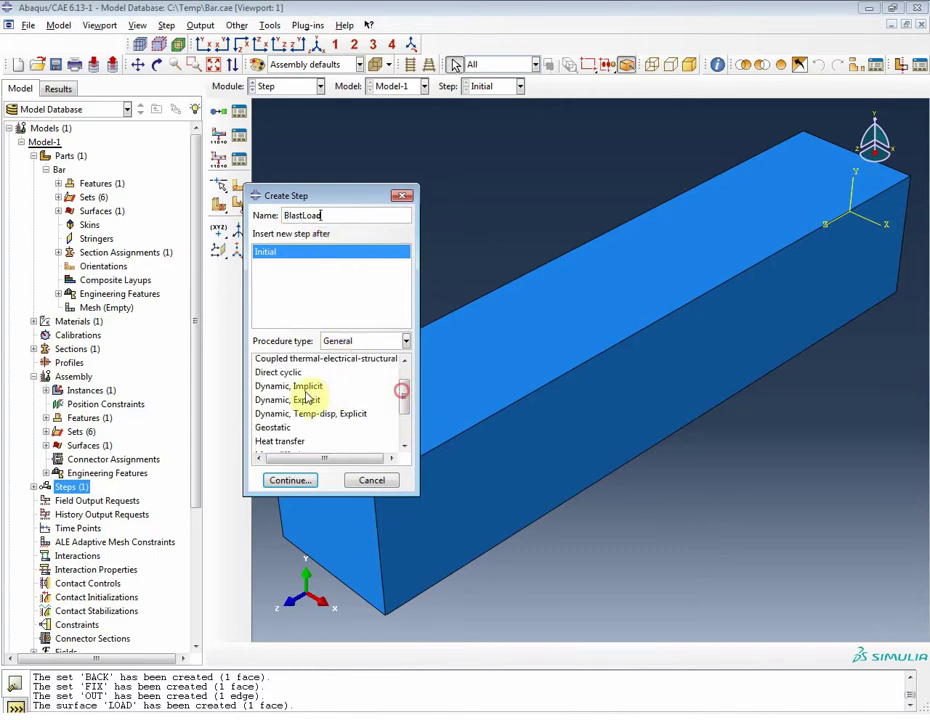
{"action": "left_click", "coordinate": [300, 400]}
{"action": "left_click", "coordinate": [290, 480]}
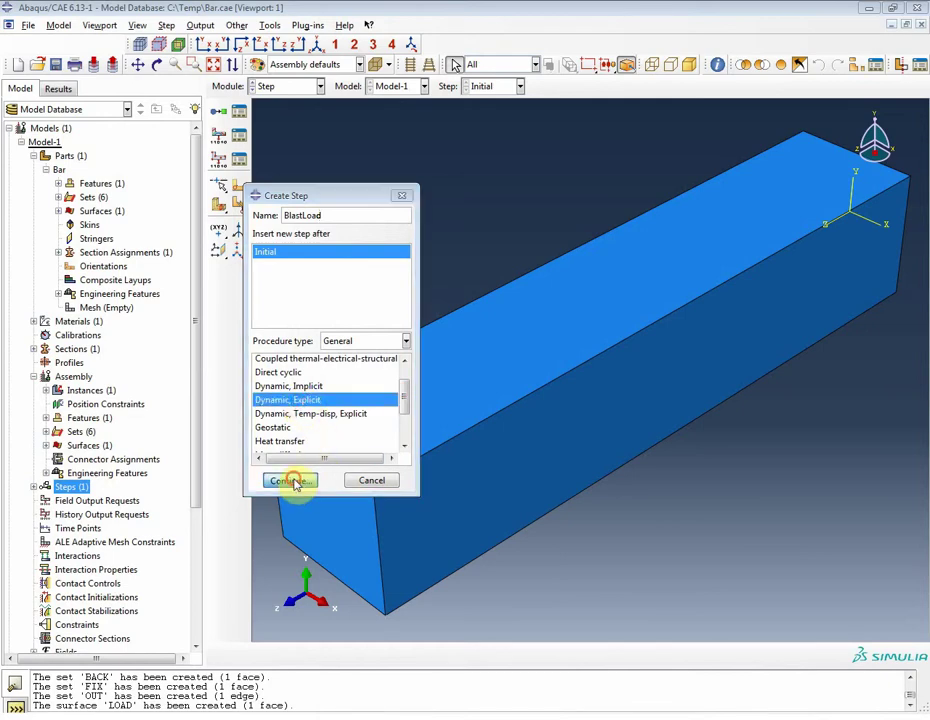
Step: Describe the BlastLoad step as "Apply Pressure Load Pulse" and set its quadratic bulk viscosity parameter to 0
{"action": "left_click", "coordinate": [278, 300]}
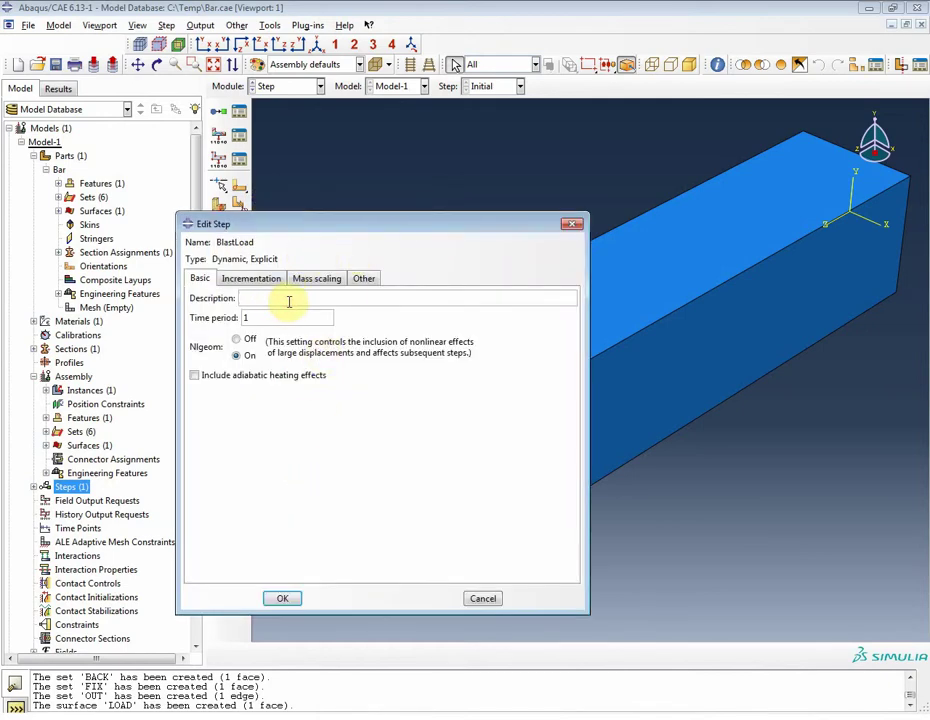
{"action": "type", "text": "Apply Pressure Load Pulse"}
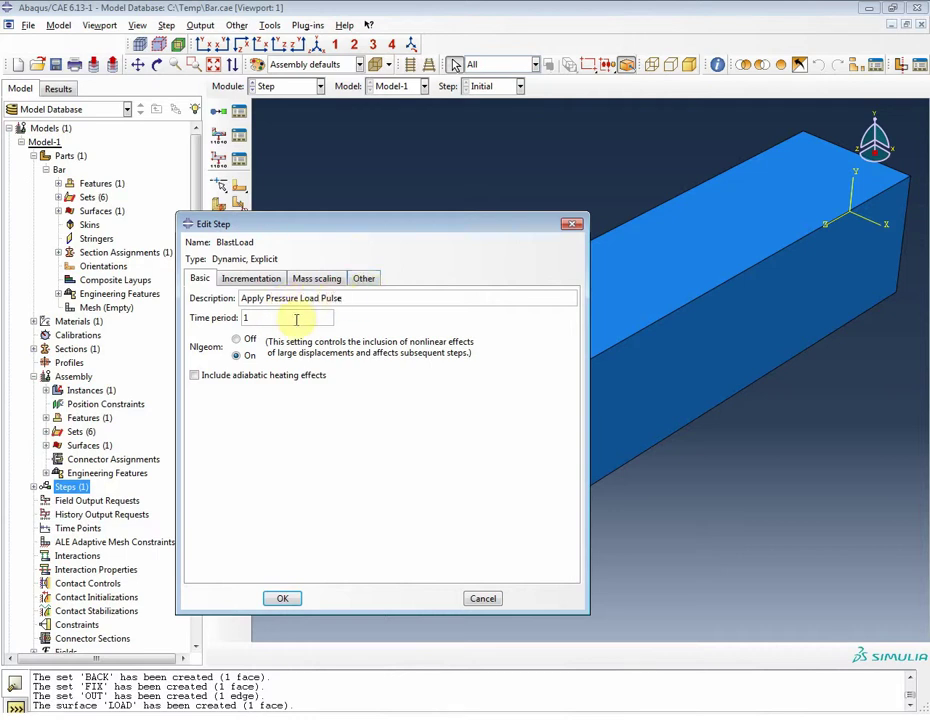
{"action": "double_click", "coordinate": [296, 319]}
{"action": "left_click", "coordinate": [363, 278]}
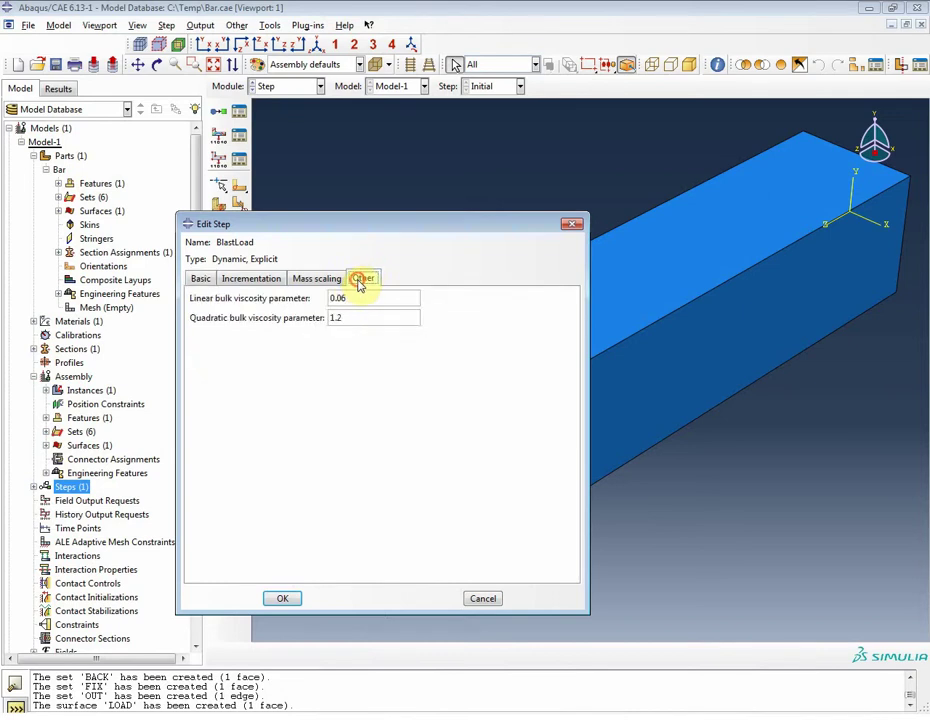
{"action": "double_click", "coordinate": [351, 318]}
{"action": "type", "text": "0"}
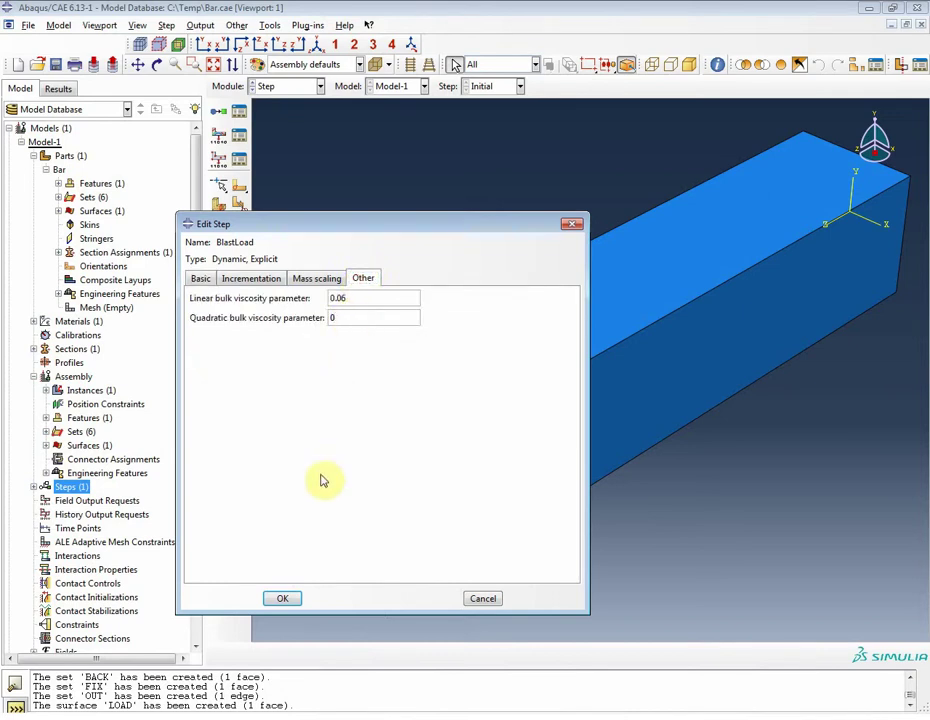
{"action": "left_click", "coordinate": [283, 599]}
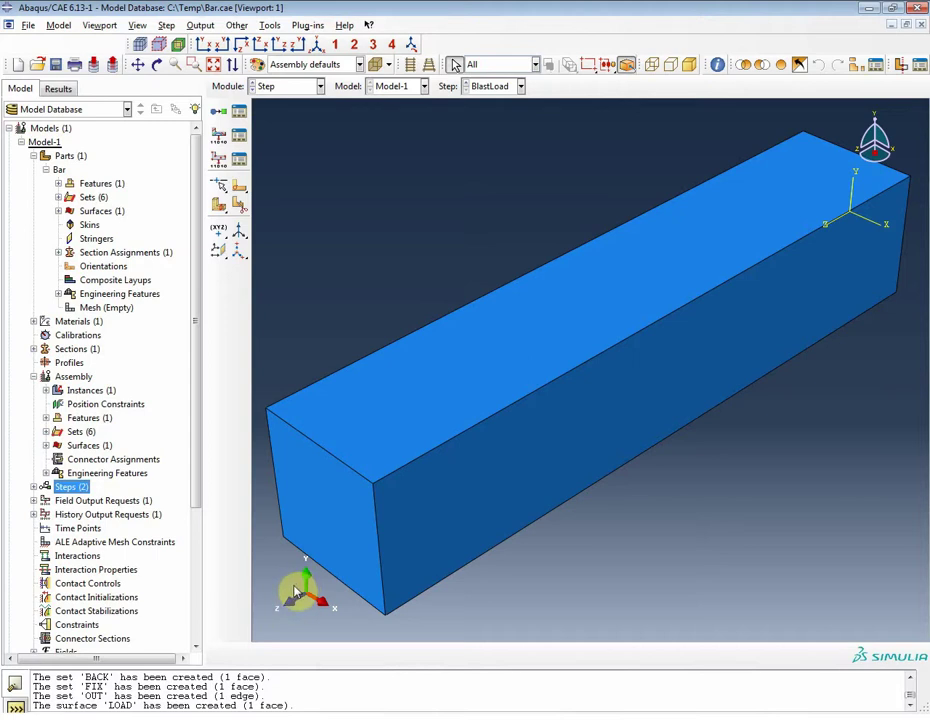
Step: Set field output request F-Output-1 to 4 evenly spaced time intervals in the BlastLoad step
{"action": "left_click", "coordinate": [33, 156]}
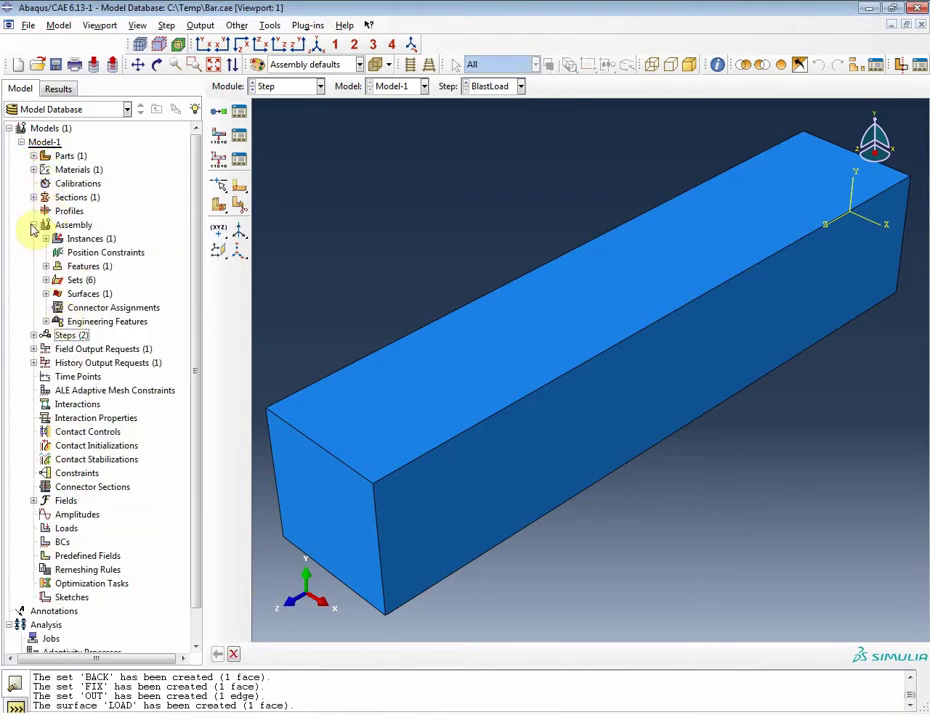
{"action": "left_click", "coordinate": [33, 226]}
{"action": "right_click", "coordinate": [106, 254]}
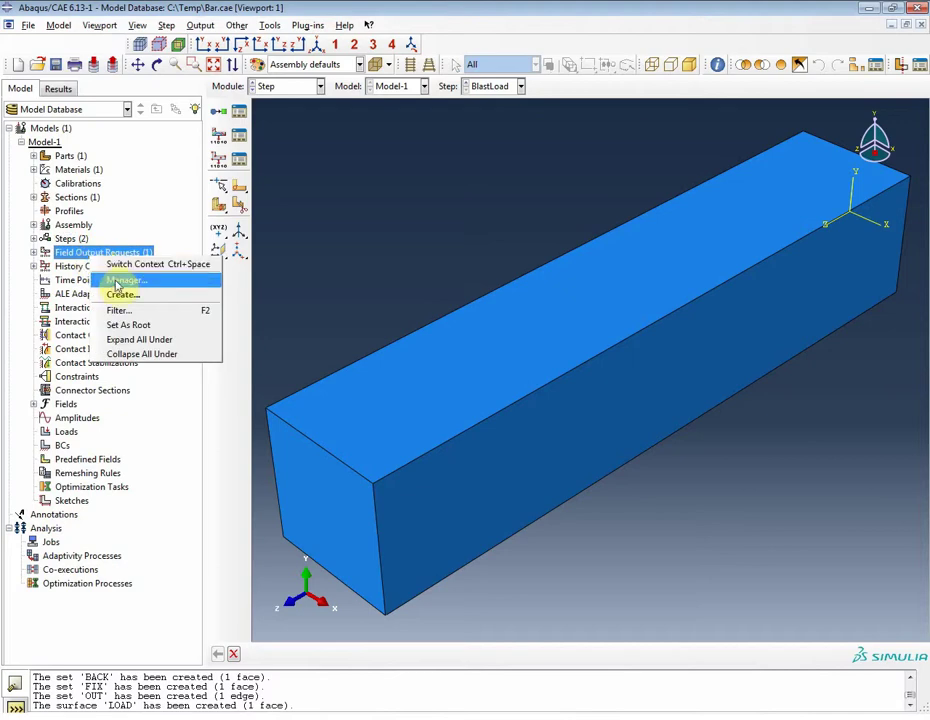
{"action": "left_click", "coordinate": [120, 281]}
{"action": "left_click", "coordinate": [456, 251]}
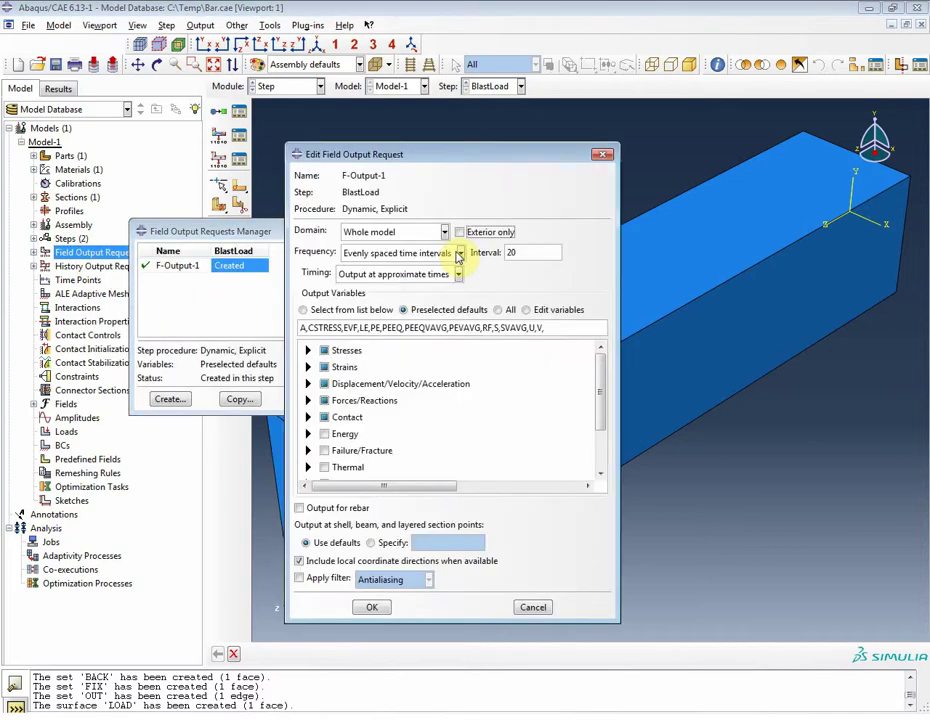
{"action": "double_click", "coordinate": [532, 251]}
{"action": "type", "text": "1"}
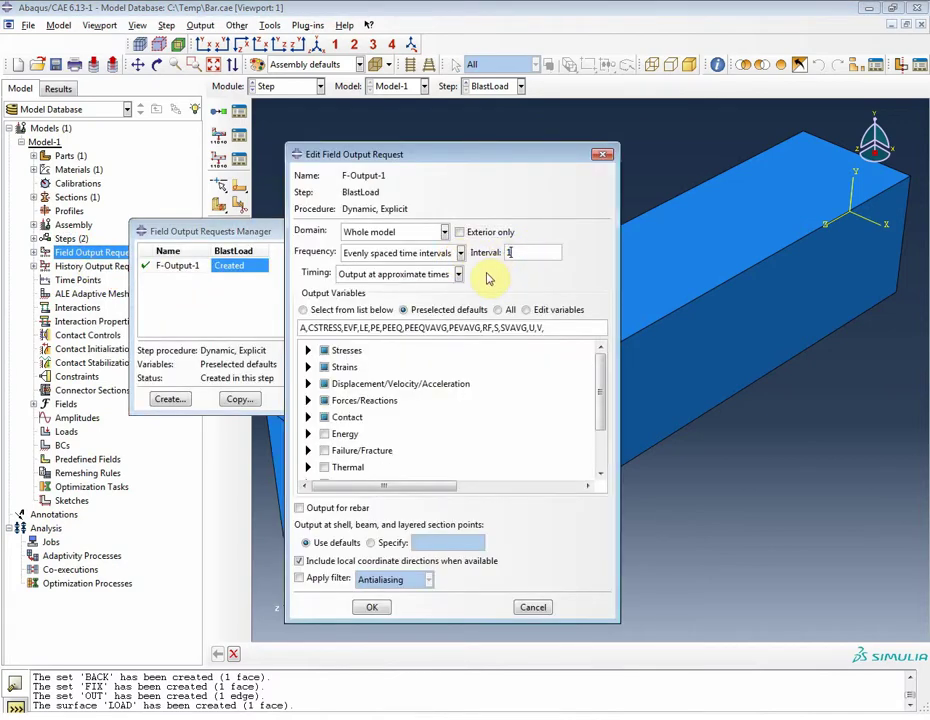
{"action": "double_click", "coordinate": [521, 251]}
{"action": "type", "text": "4"}
{"action": "left_click", "coordinate": [372, 607]}
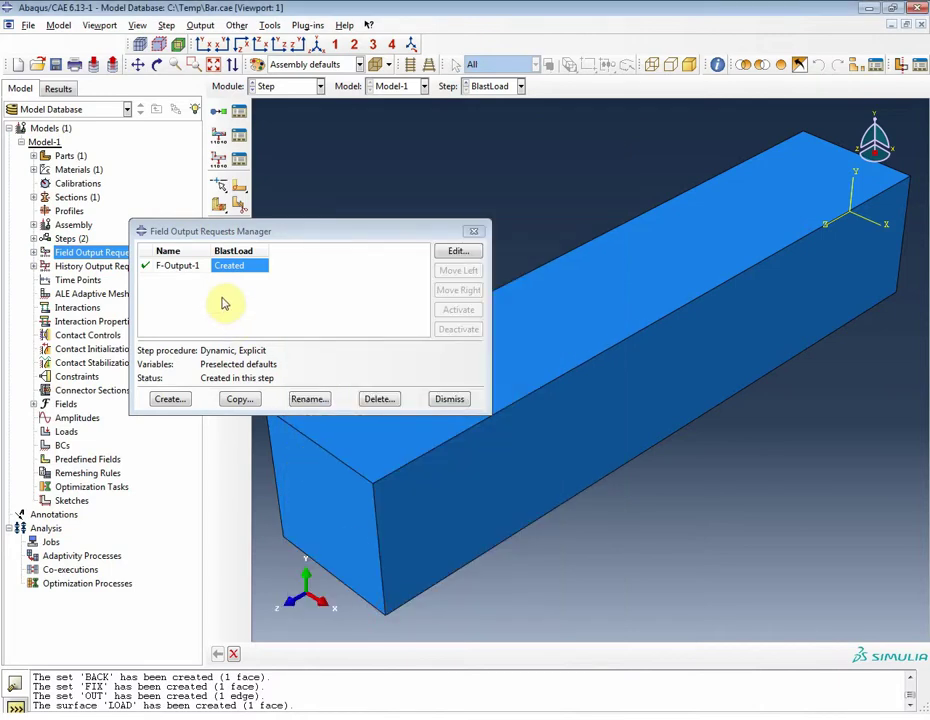
{"action": "left_click", "coordinate": [430, 398]}
Step: Delete the default history output request H-Output-1
{"action": "left_click", "coordinate": [73, 253]}
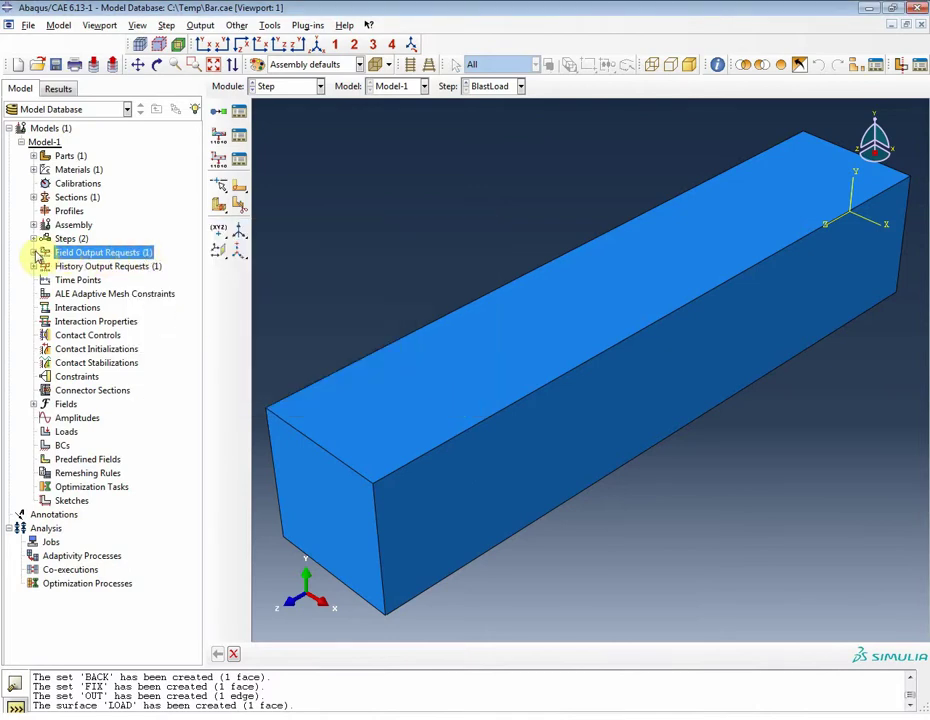
{"action": "left_click", "coordinate": [33, 252]}
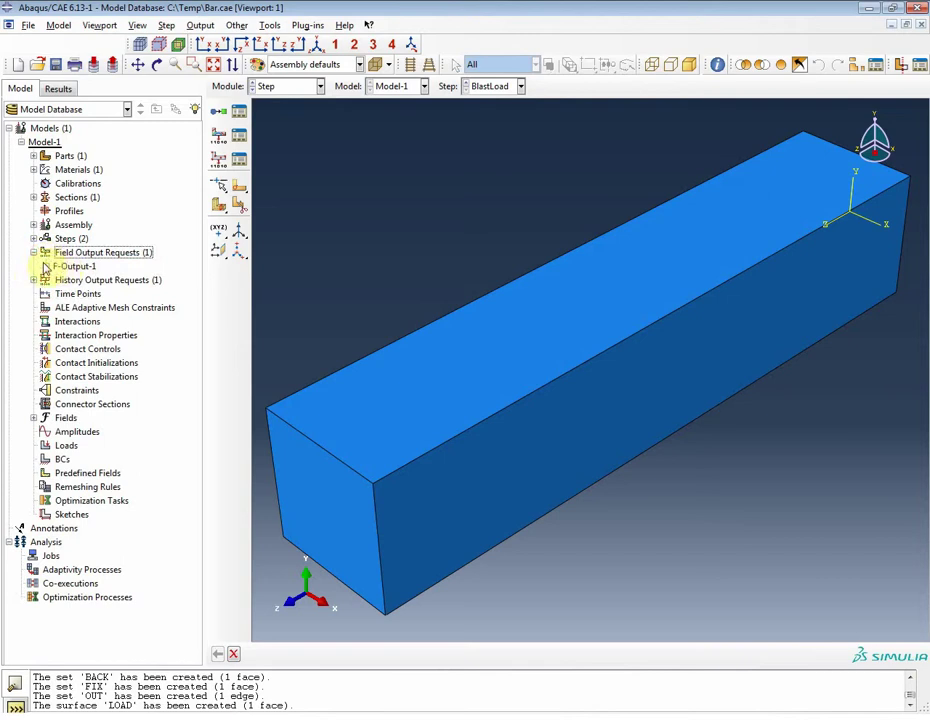
{"action": "left_click", "coordinate": [33, 280]}
{"action": "right_click", "coordinate": [79, 296]}
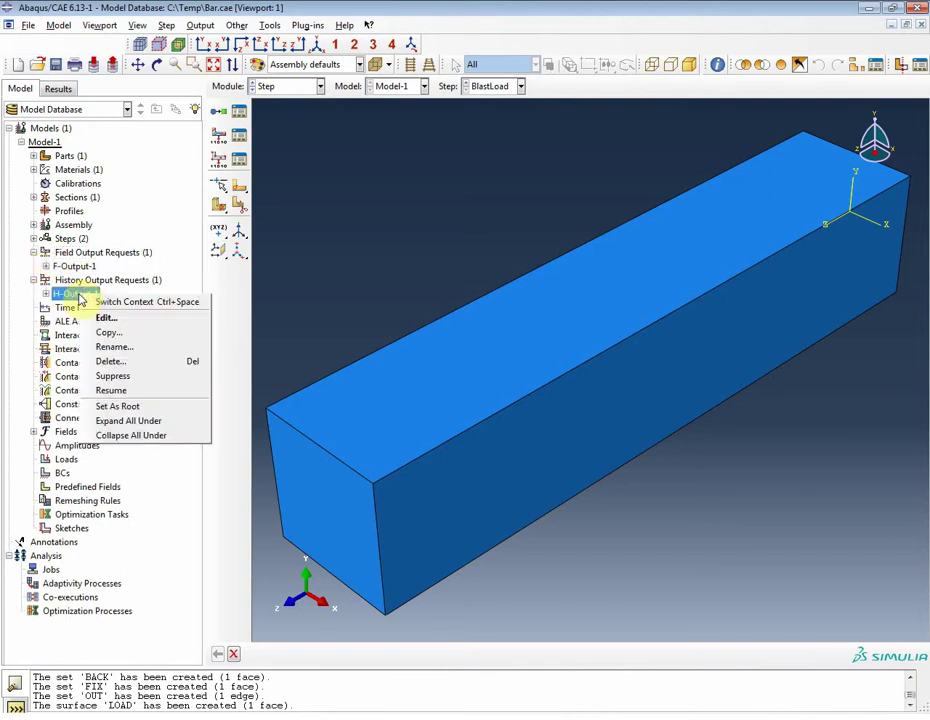
{"action": "left_click", "coordinate": [112, 362]}
{"action": "left_click", "coordinate": [425, 379]}
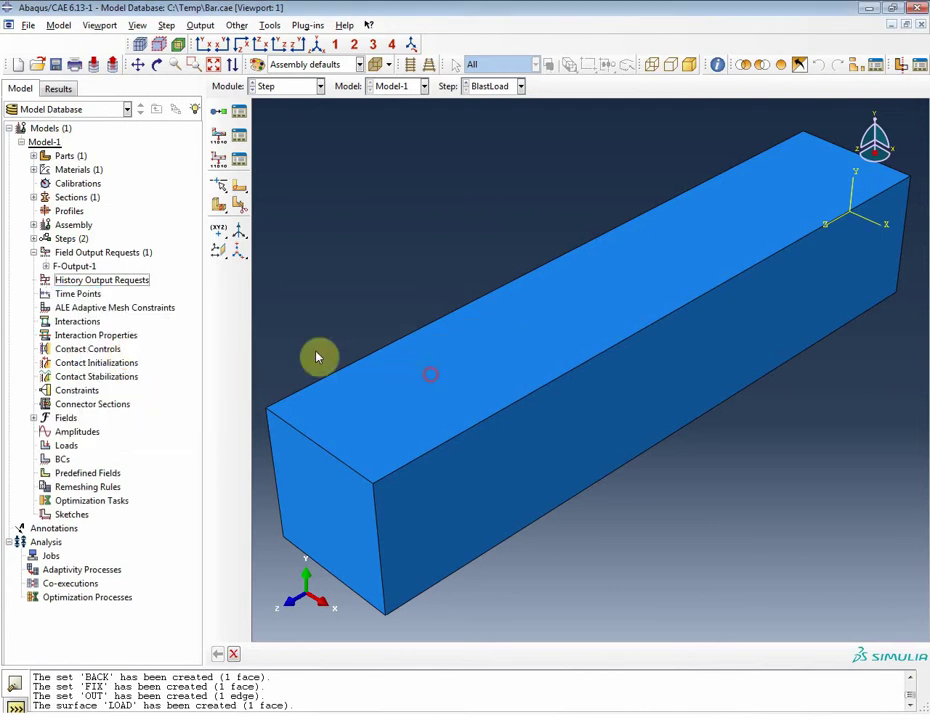
Step: Create history output request H-Output-1 in the BlastLoad step with the set Bar-1.OUT as its domain
{"action": "double_click", "coordinate": [141, 283]}
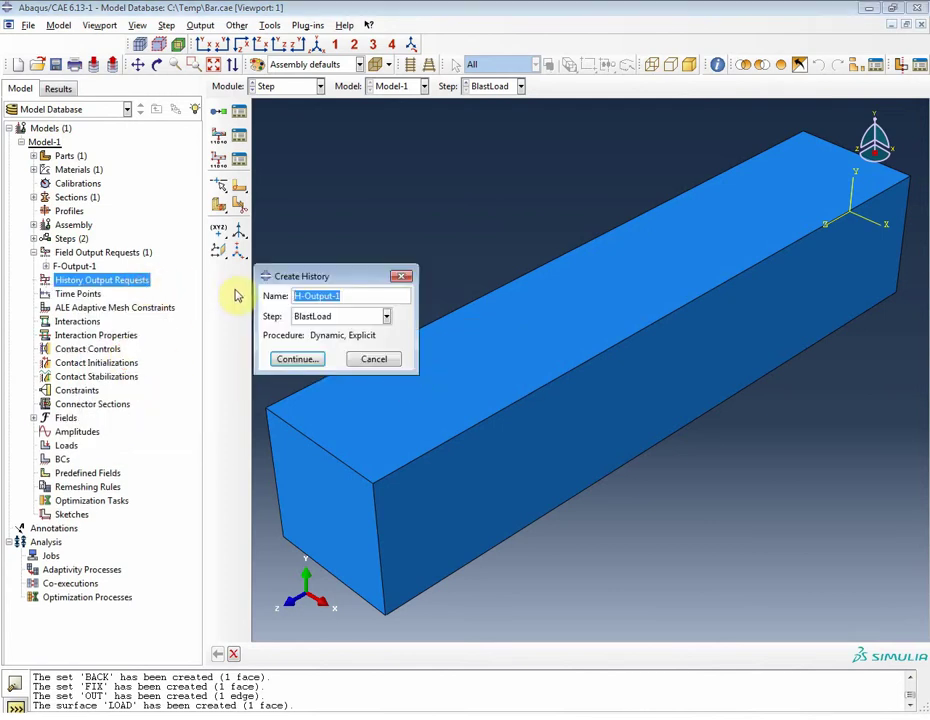
{"action": "left_click", "coordinate": [347, 318]}
{"action": "left_click", "coordinate": [343, 333]}
{"action": "left_click", "coordinate": [301, 359]}
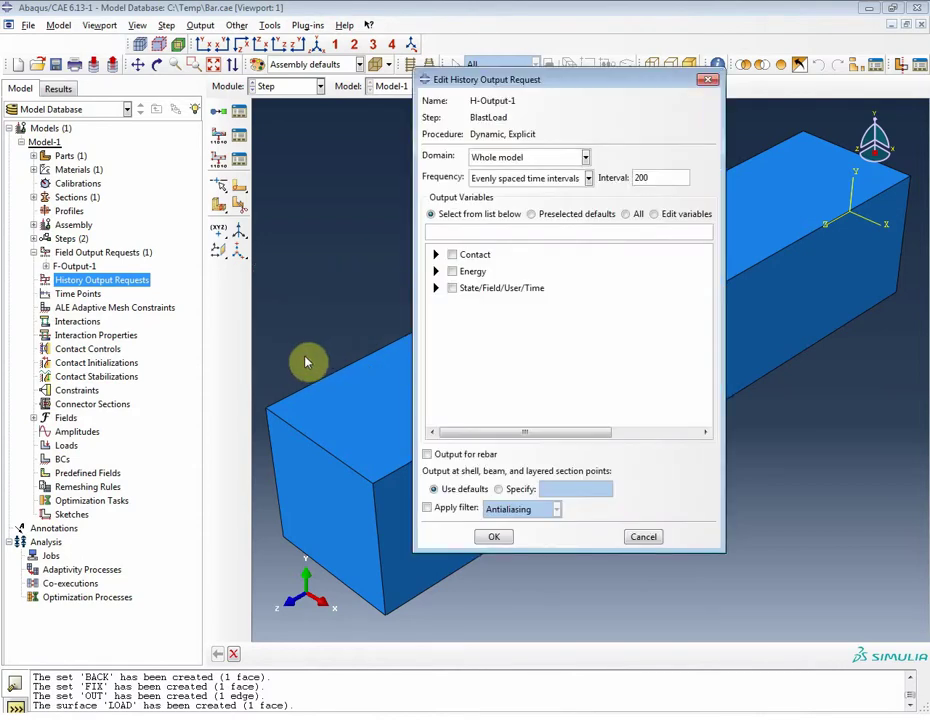
{"action": "left_click", "coordinate": [556, 162]}
{"action": "left_click", "coordinate": [540, 184]}
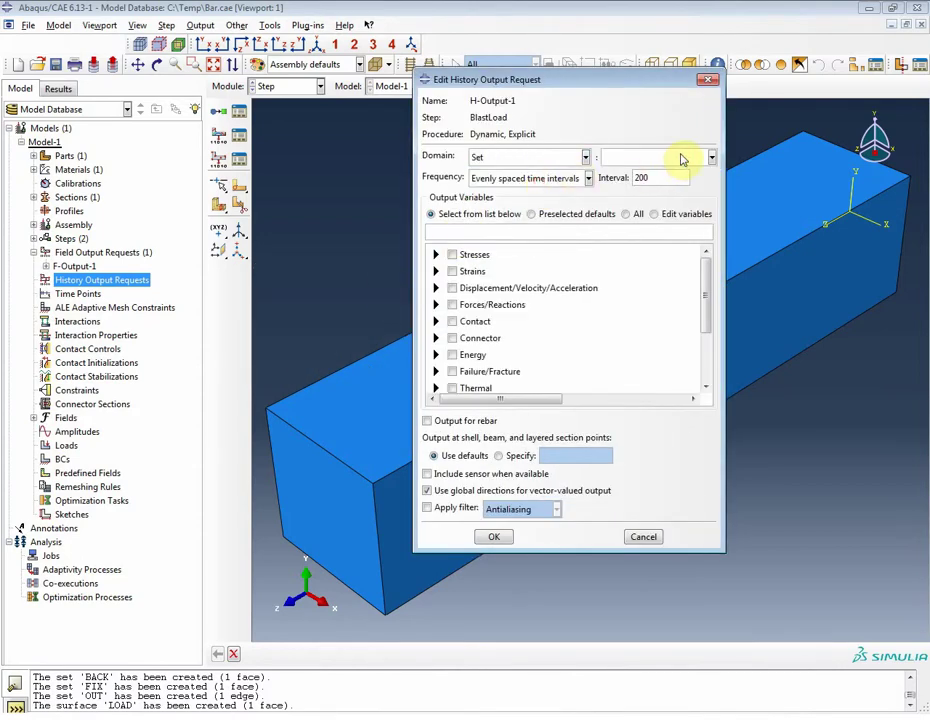
{"action": "left_click", "coordinate": [680, 157]}
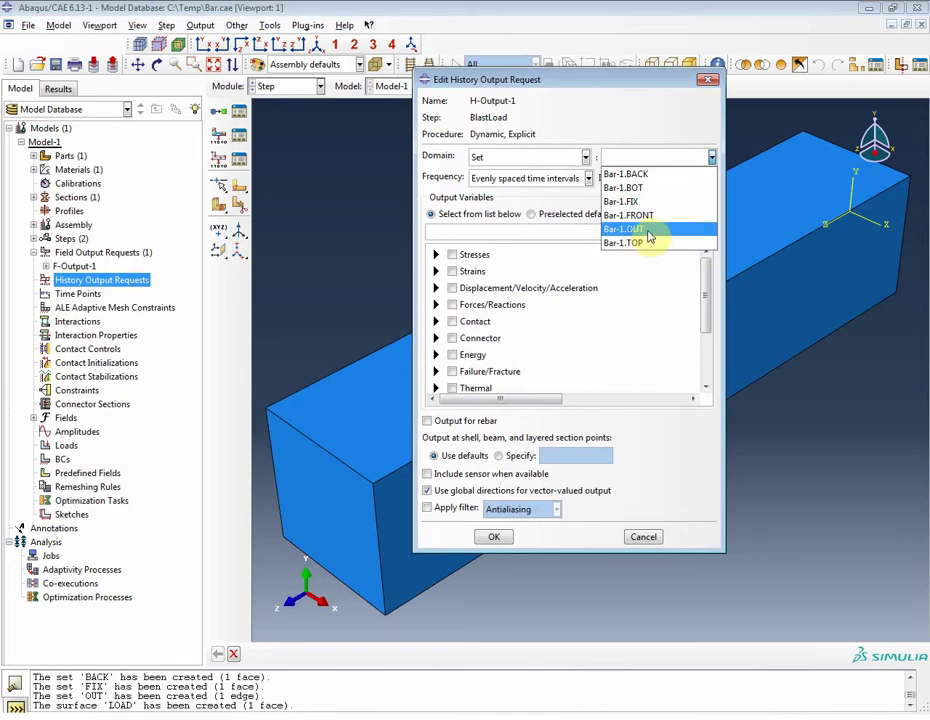
{"action": "left_click", "coordinate": [648, 234]}
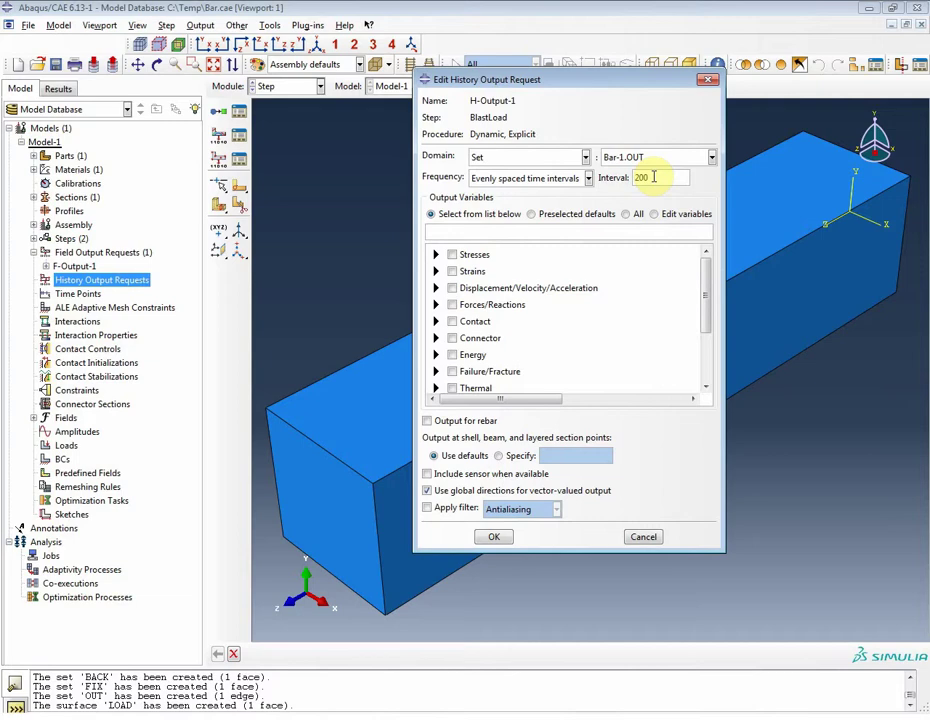
Step: Request the S33 stress component in H-Output-1 with output every n time increments, n set to 1
{"action": "left_click", "coordinate": [436, 254]}
{"action": "left_click", "coordinate": [452, 269]}
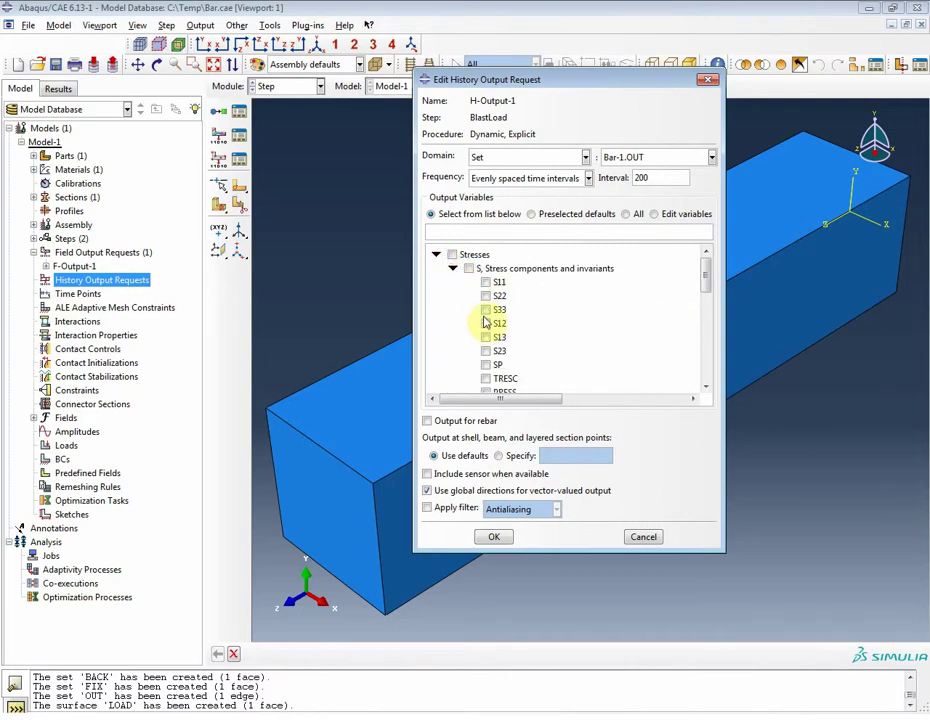
{"action": "left_click", "coordinate": [486, 309]}
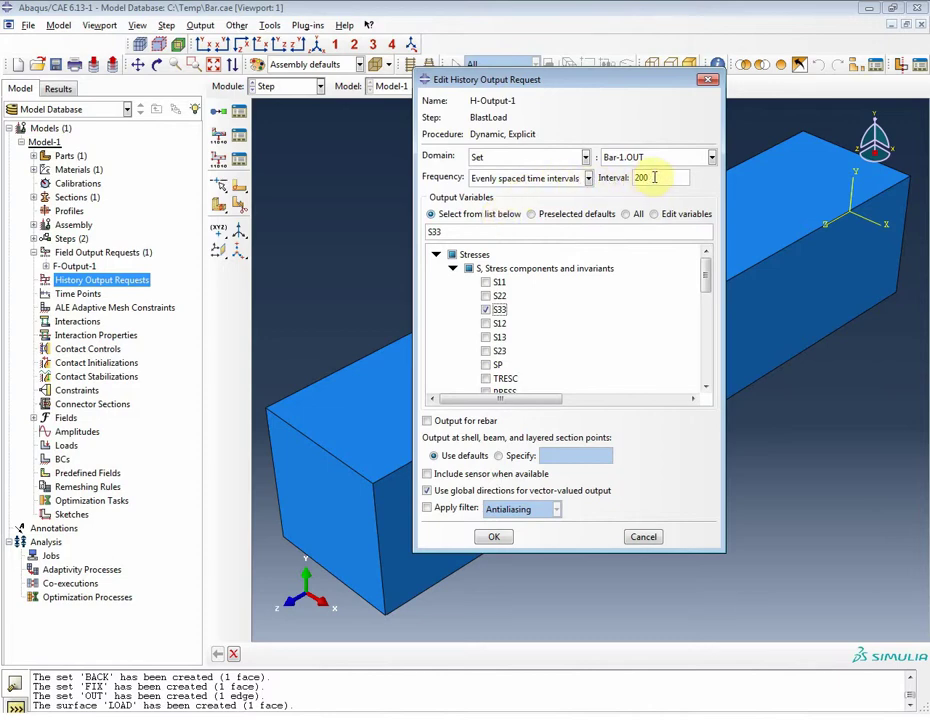
{"action": "left_click", "coordinate": [587, 179]}
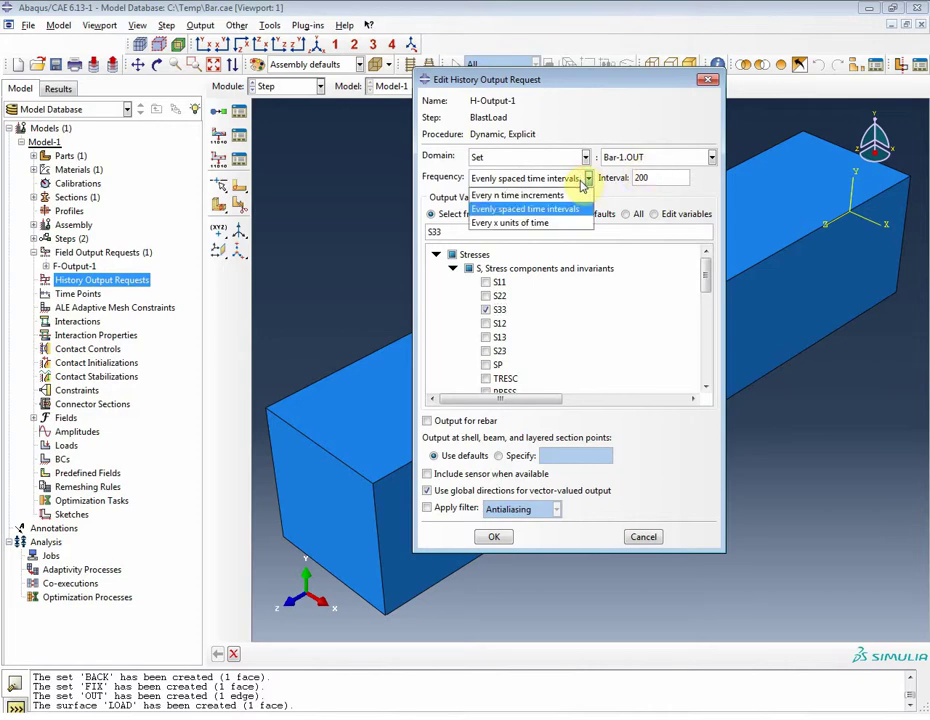
{"action": "left_click", "coordinate": [584, 182]}
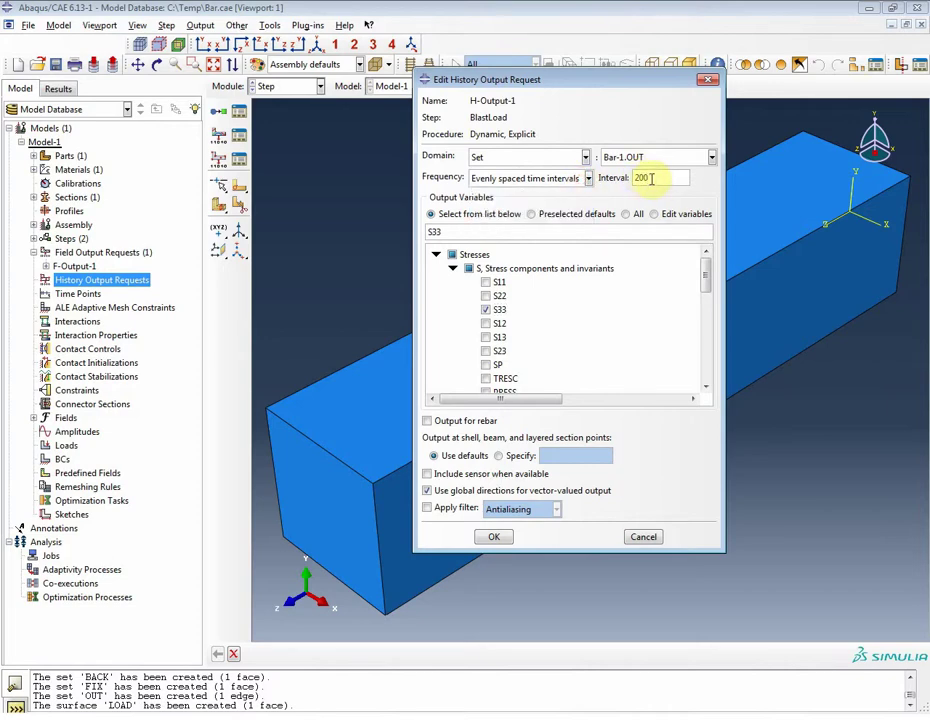
{"action": "left_click", "coordinate": [536, 179]}
{"action": "left_click", "coordinate": [536, 193]}
{"action": "left_click", "coordinate": [641, 183]}
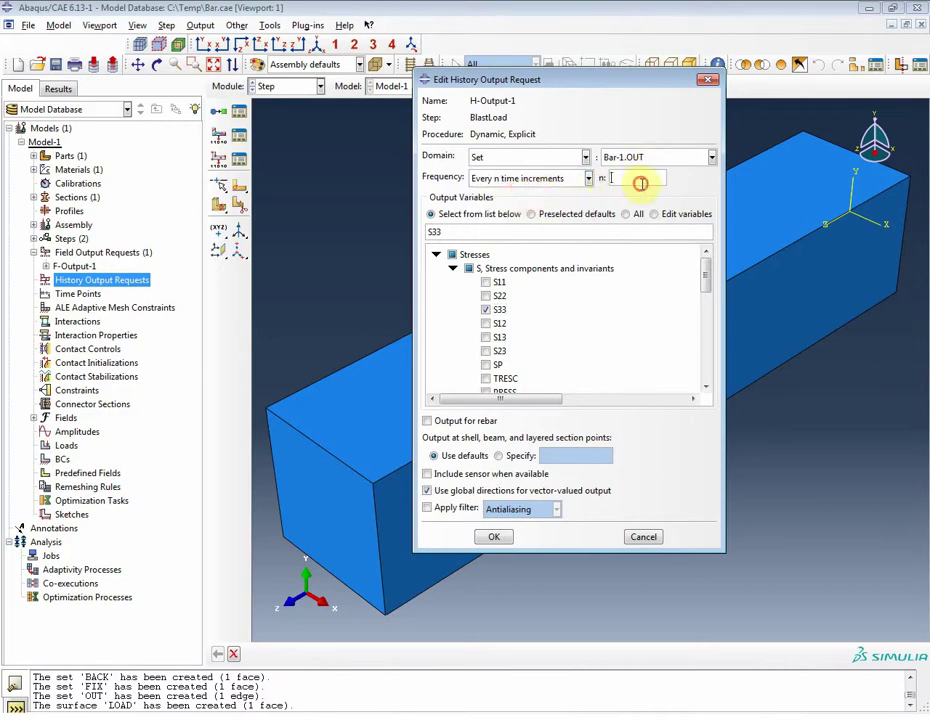
{"action": "type", "text": "1"}
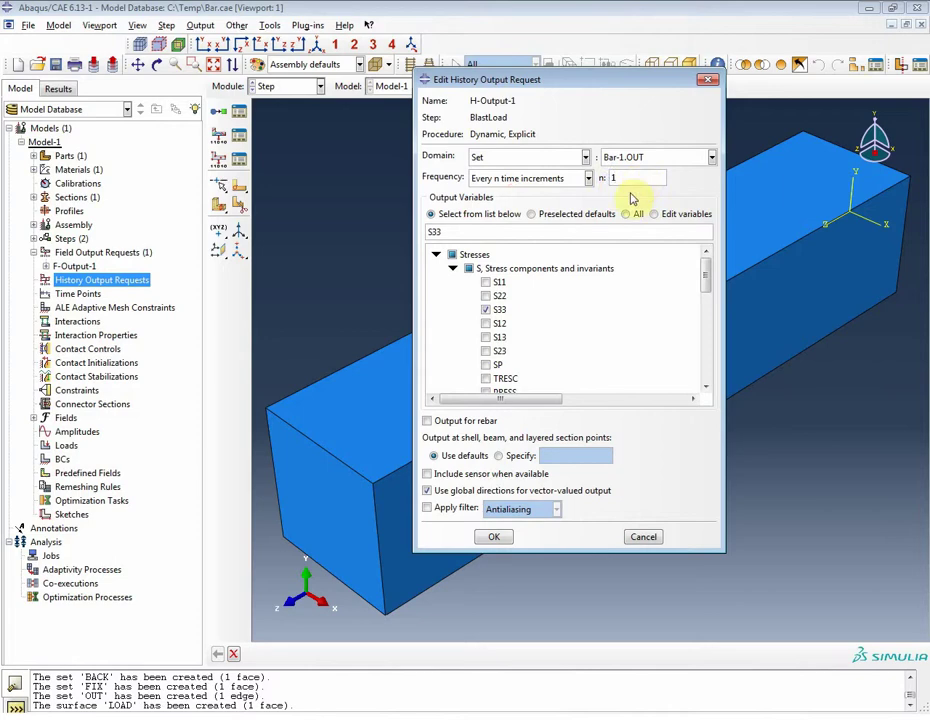
{"action": "left_click", "coordinate": [500, 538]}
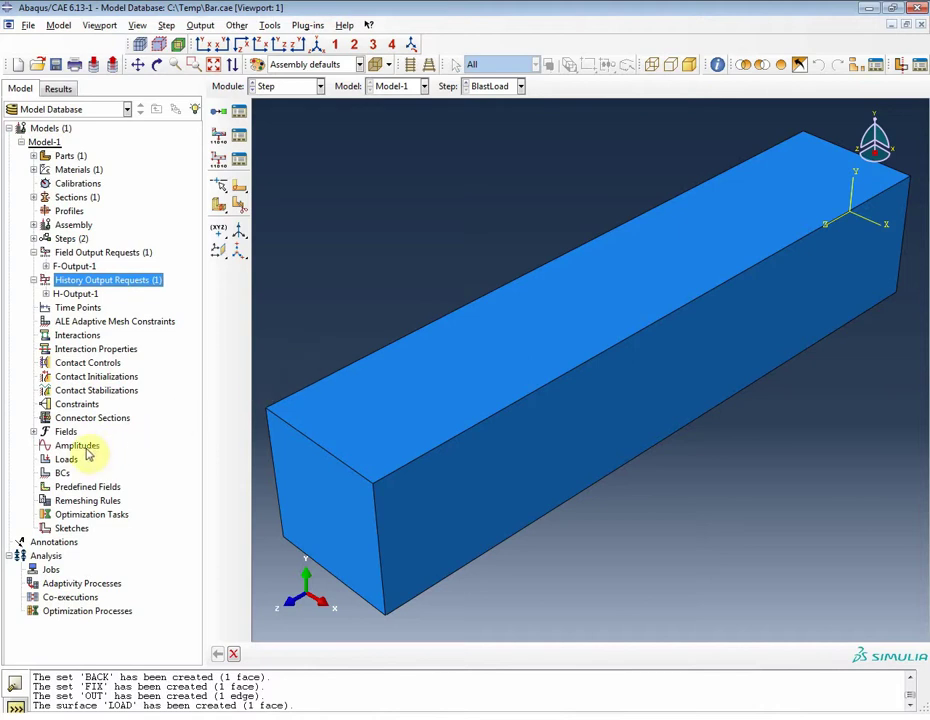
Step: Create a Symmetry/Antisymmetry/Encastre boundary condition named FIX in the BlastLoad step, applying ENCASTRE to the set Bar-1.FIX
{"action": "left_click", "coordinate": [62, 474]}
{"action": "double_click", "coordinate": [62, 474]}
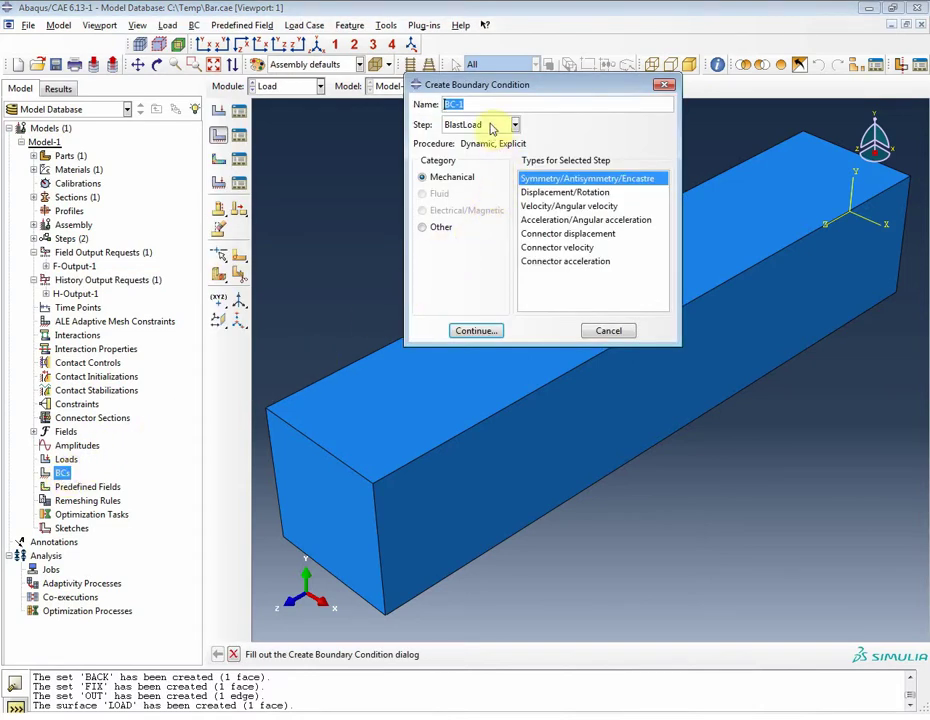
{"action": "type", "text": "FIX"}
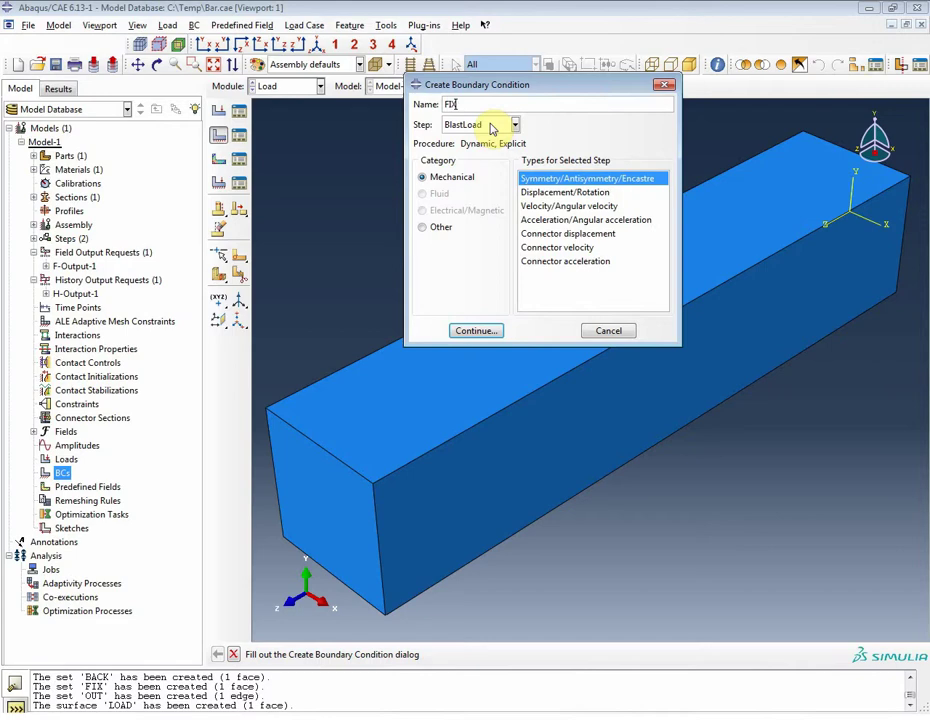
{"action": "left_click", "coordinate": [477, 331]}
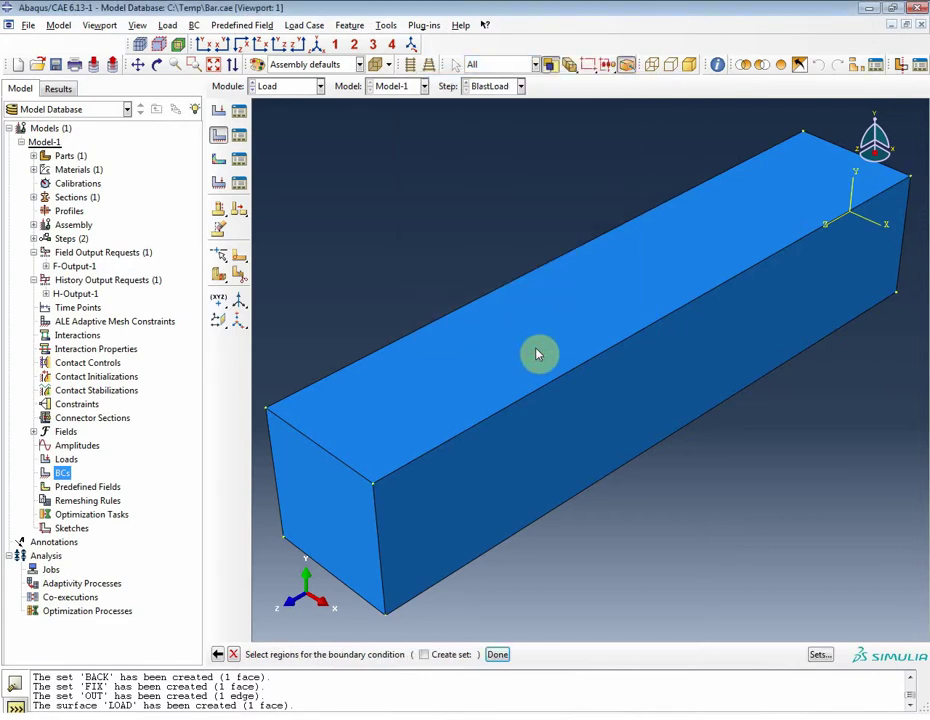
{"action": "left_click", "coordinate": [820, 655]}
{"action": "left_click", "coordinate": [512, 161]}
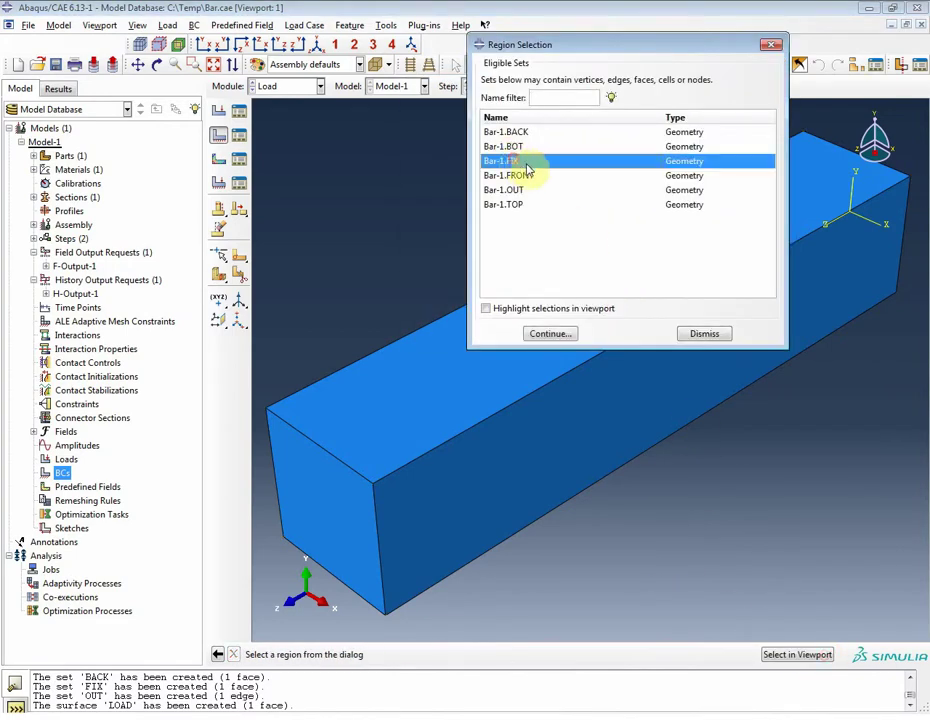
{"action": "left_click", "coordinate": [516, 309]}
{"action": "left_click", "coordinate": [548, 334]}
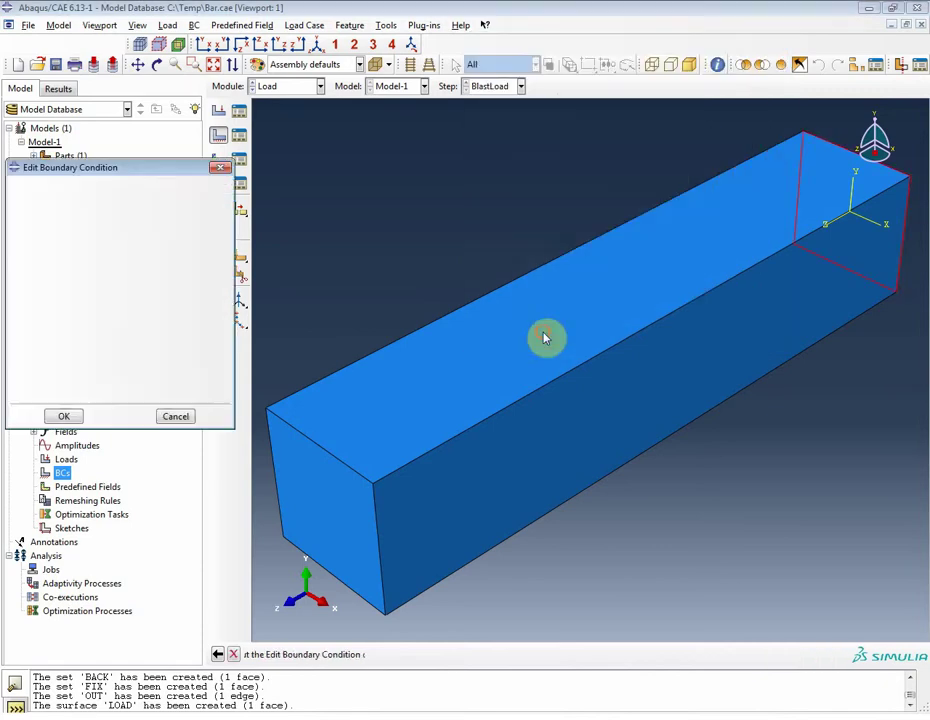
{"action": "left_click", "coordinate": [86, 396]}
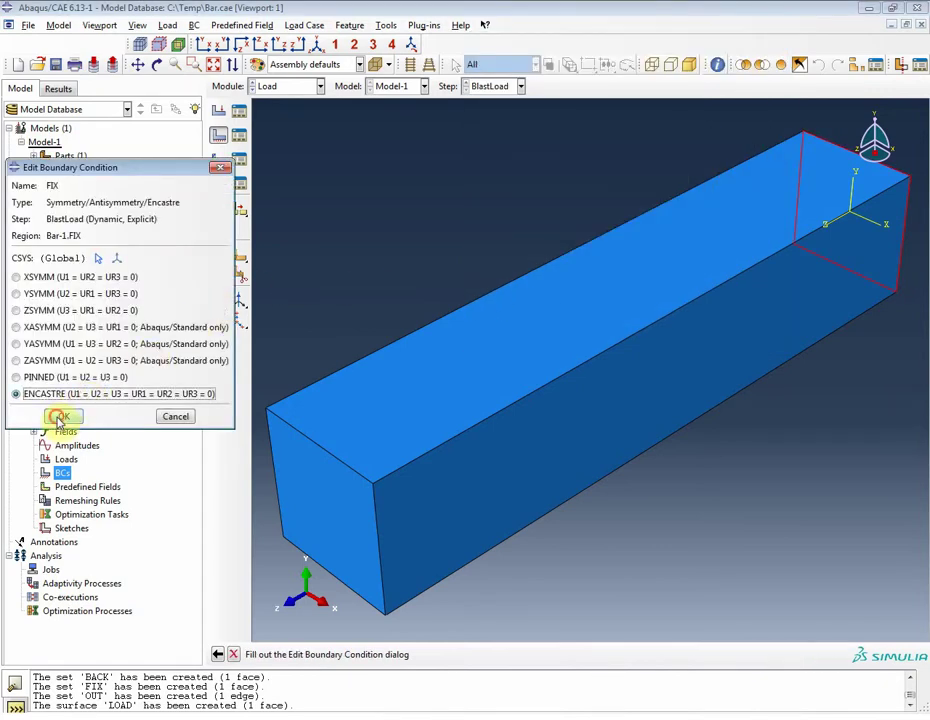
{"action": "left_click", "coordinate": [63, 416]}
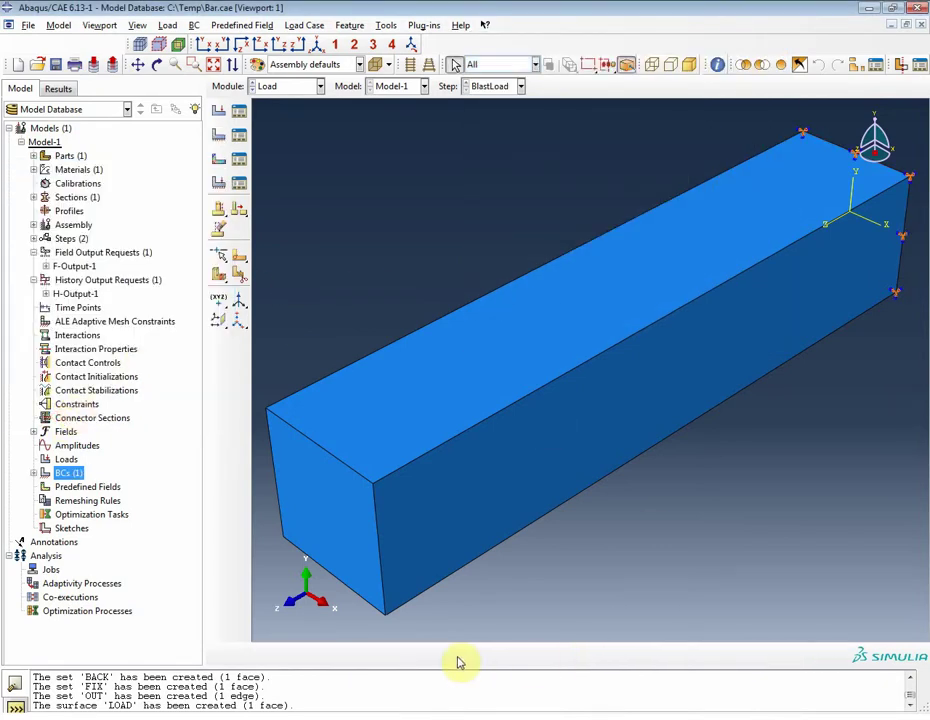
Step: Create a Displacement/Rotation boundary condition named TOP in the BlastLoad step on the set Bar-1.TOP with U2 = 0
{"action": "double_click", "coordinate": [68, 472]}
{"action": "type", "text": "TOP"}
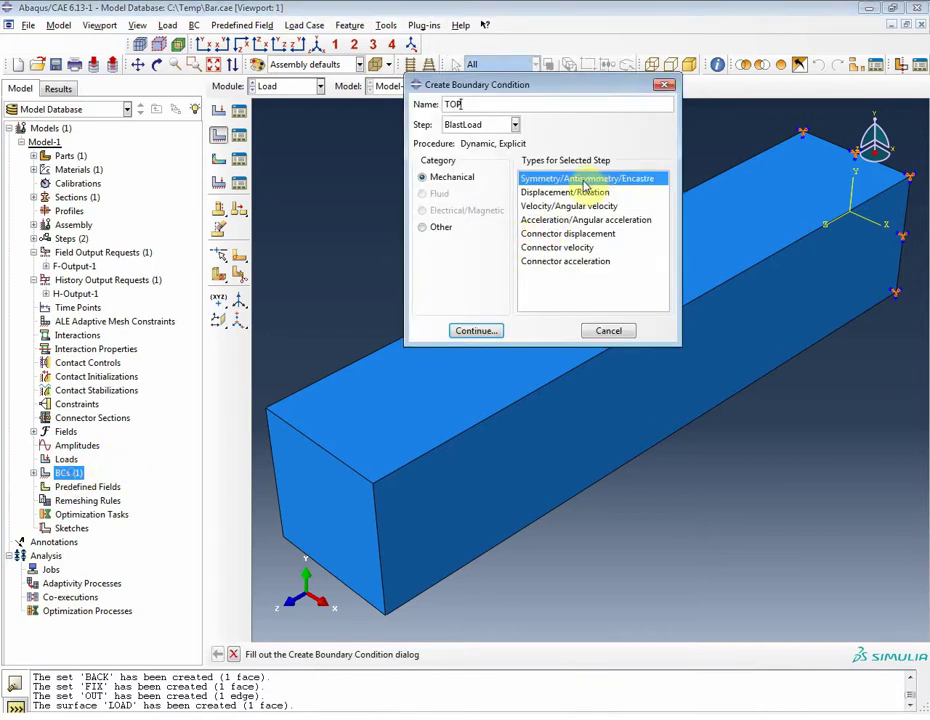
{"action": "left_click", "coordinate": [586, 192]}
{"action": "left_click", "coordinate": [488, 332]}
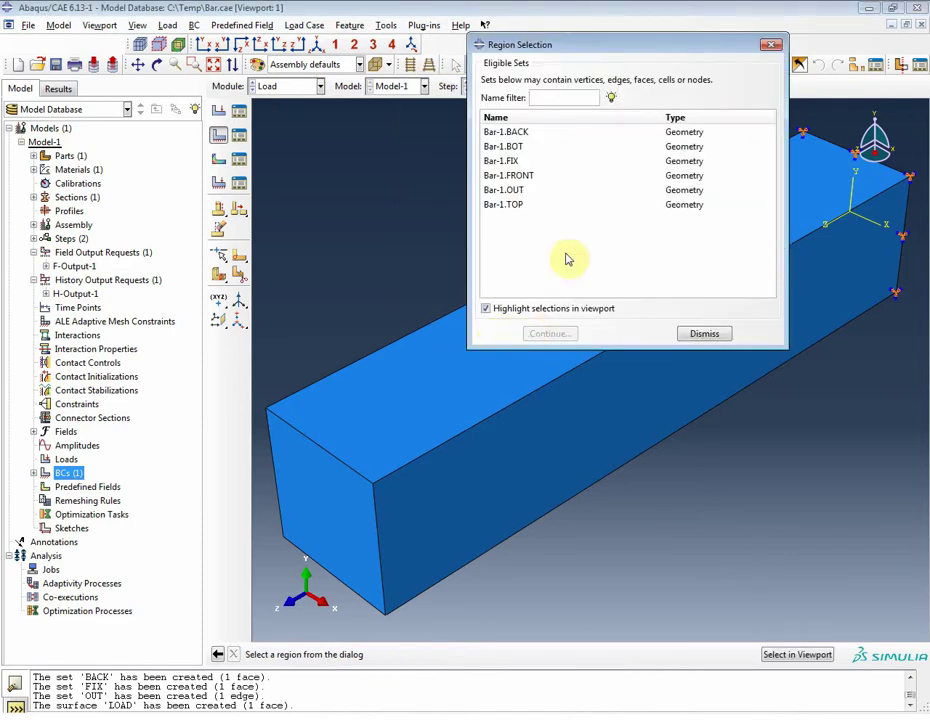
{"action": "left_click", "coordinate": [506, 205]}
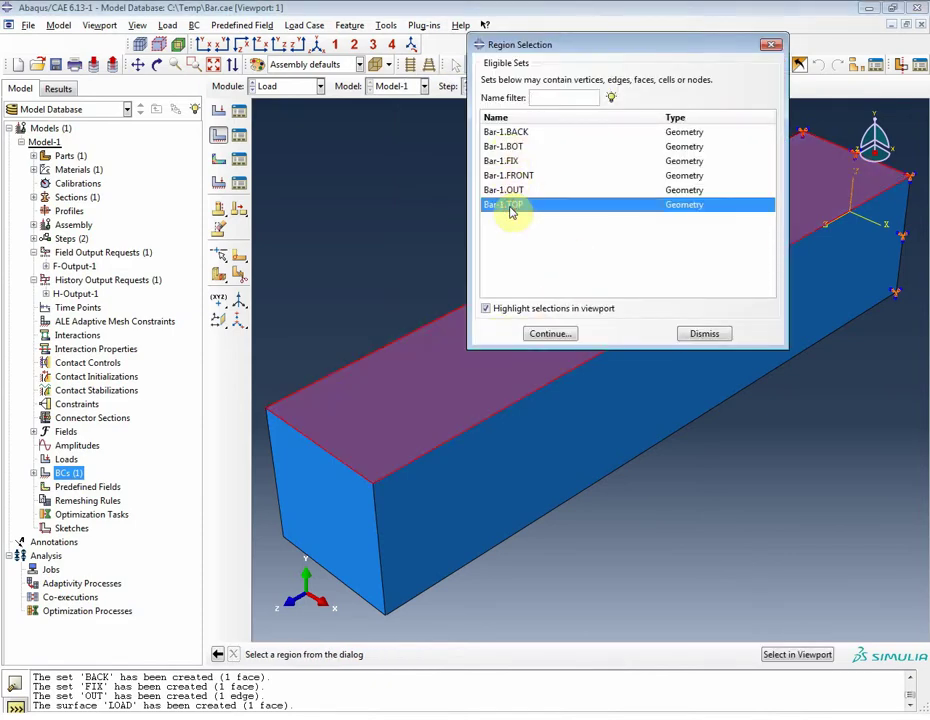
{"action": "left_click", "coordinate": [555, 334]}
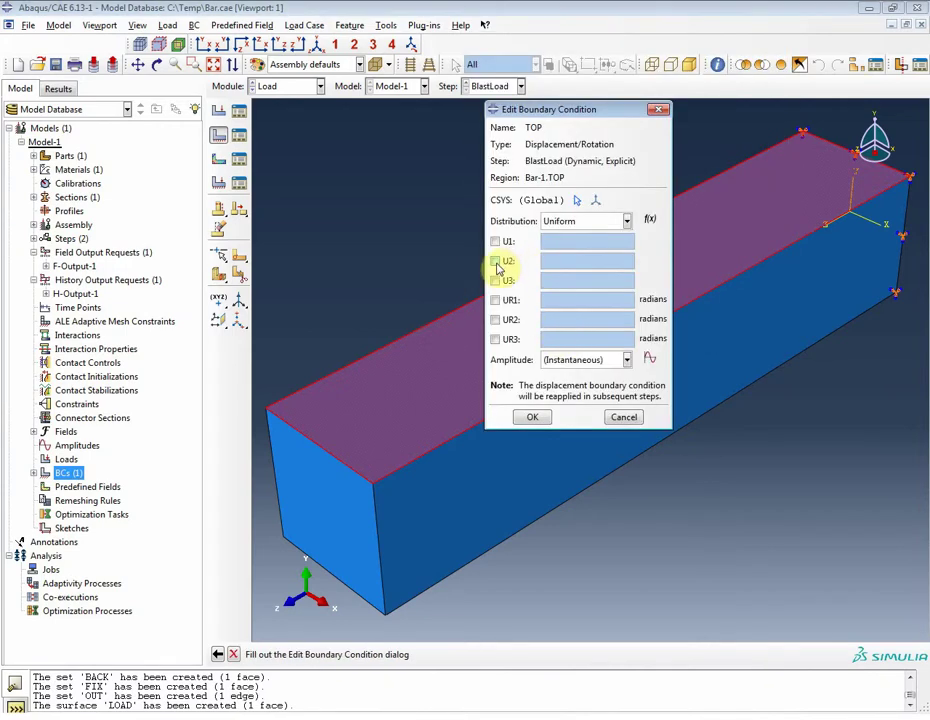
{"action": "left_click", "coordinate": [495, 262]}
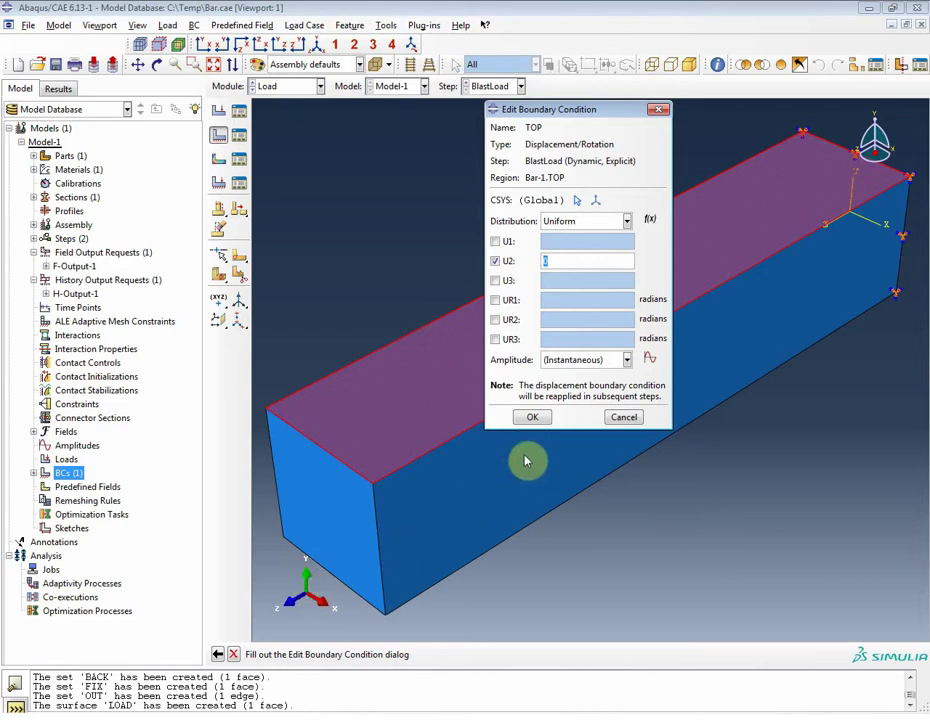
{"action": "left_click", "coordinate": [532, 417]}
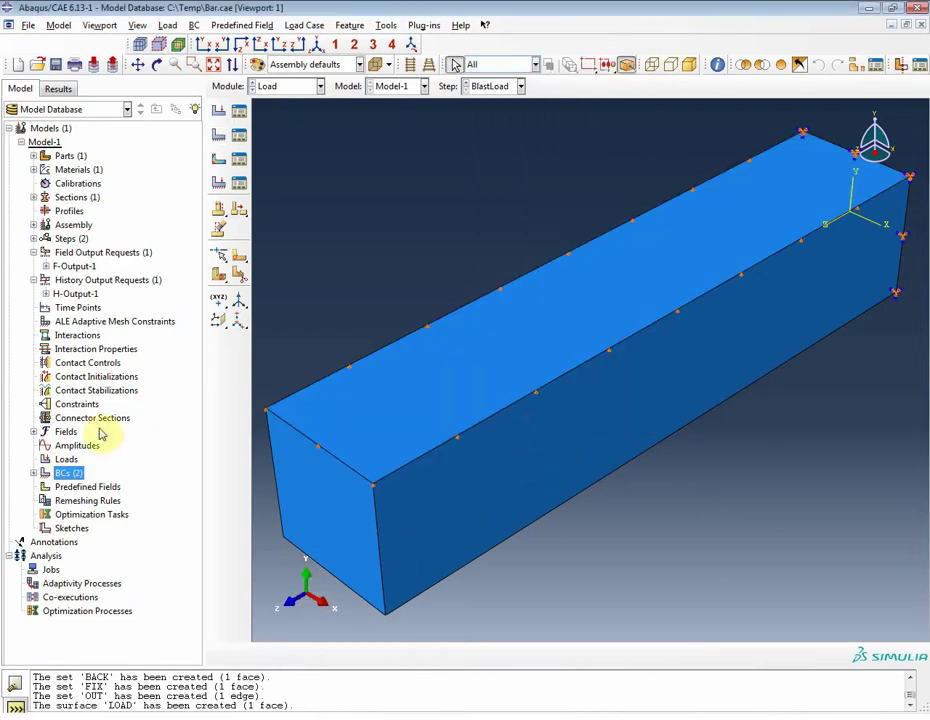
Step: Create a Displacement/Rotation boundary condition named BOT in the BlastLoad step on the set Bar-1.BOT with U2 = 0
{"action": "double_click", "coordinate": [72, 476]}
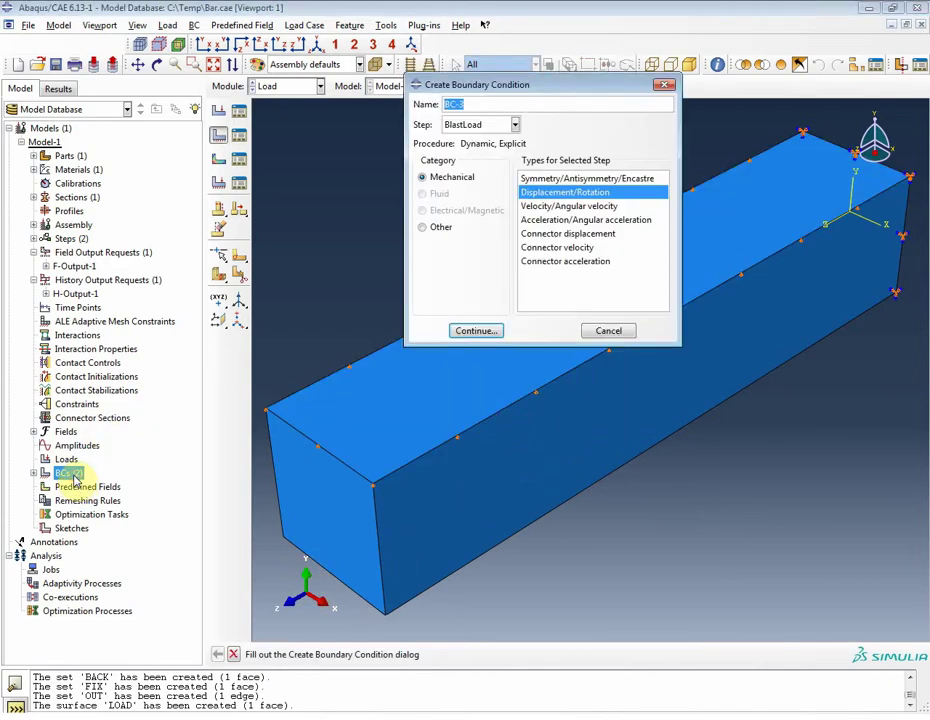
{"action": "type", "text": "BOT"}
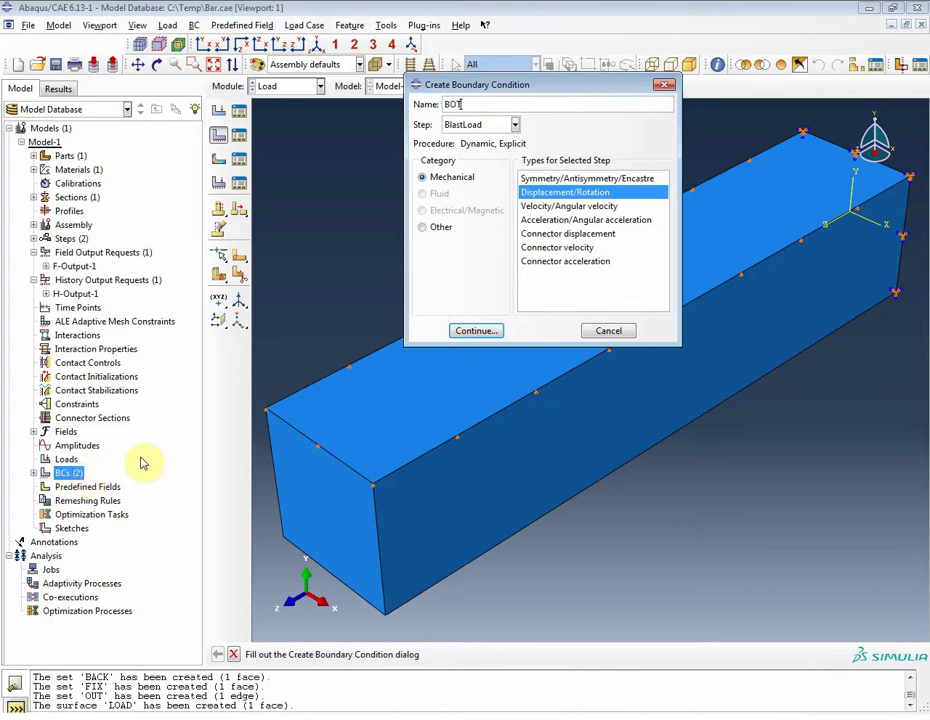
{"action": "left_click", "coordinate": [470, 331]}
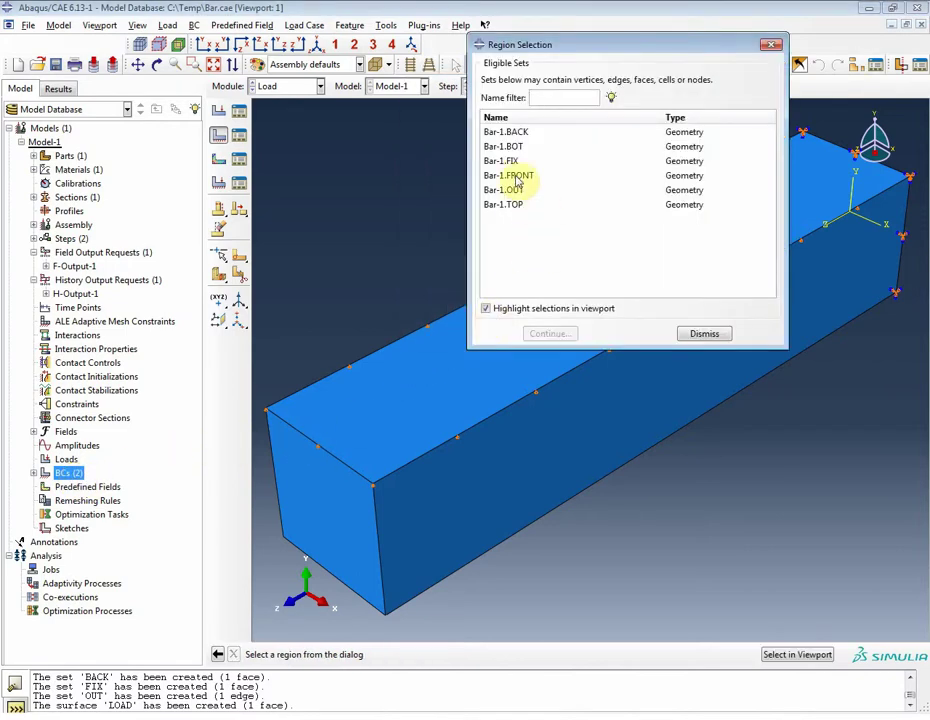
{"action": "left_click", "coordinate": [512, 147]}
{"action": "left_click", "coordinate": [550, 333]}
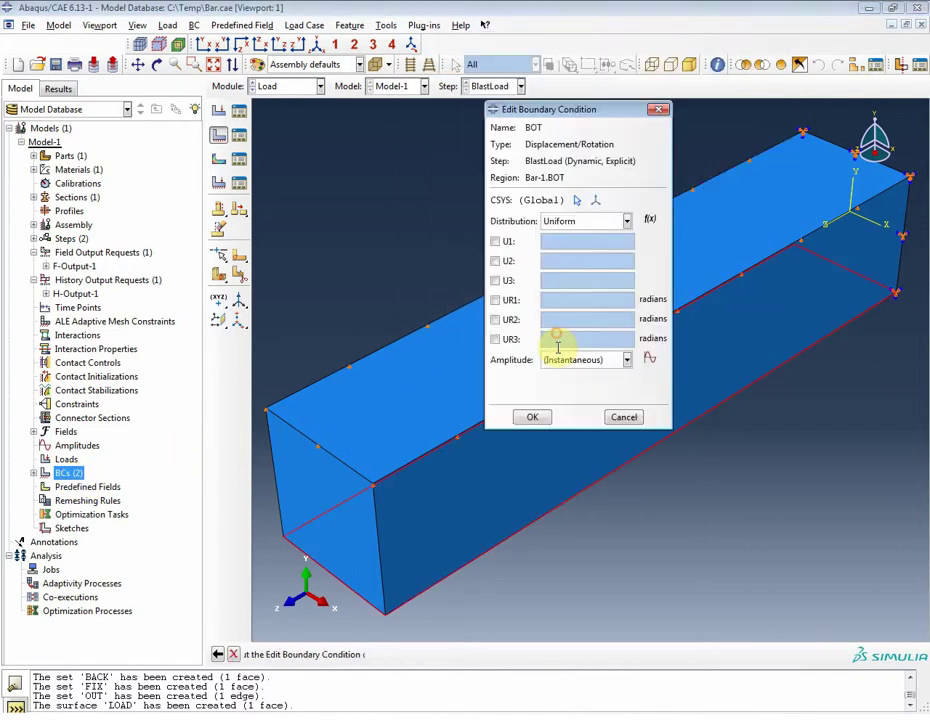
{"action": "left_click", "coordinate": [495, 260]}
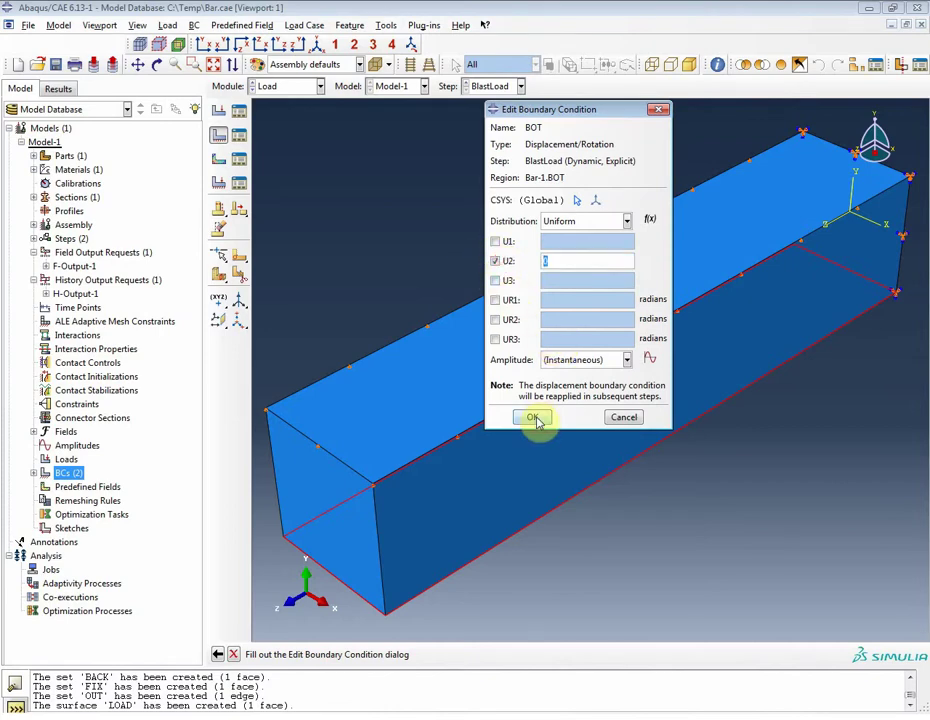
{"action": "left_click", "coordinate": [533, 418]}
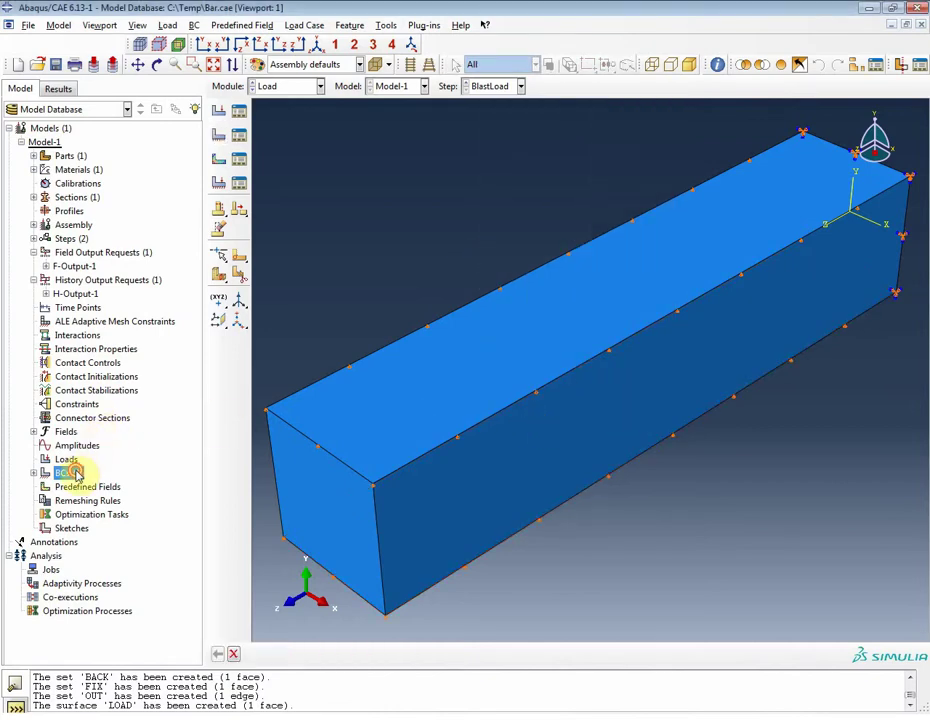
Step: Create a Displacement/Rotation boundary condition named FRONT in the BlastLoad step on the set Bar-1.FRONT with U1 = 0
{"action": "double_click", "coordinate": [70, 473]}
{"action": "type", "text": "RONT"}
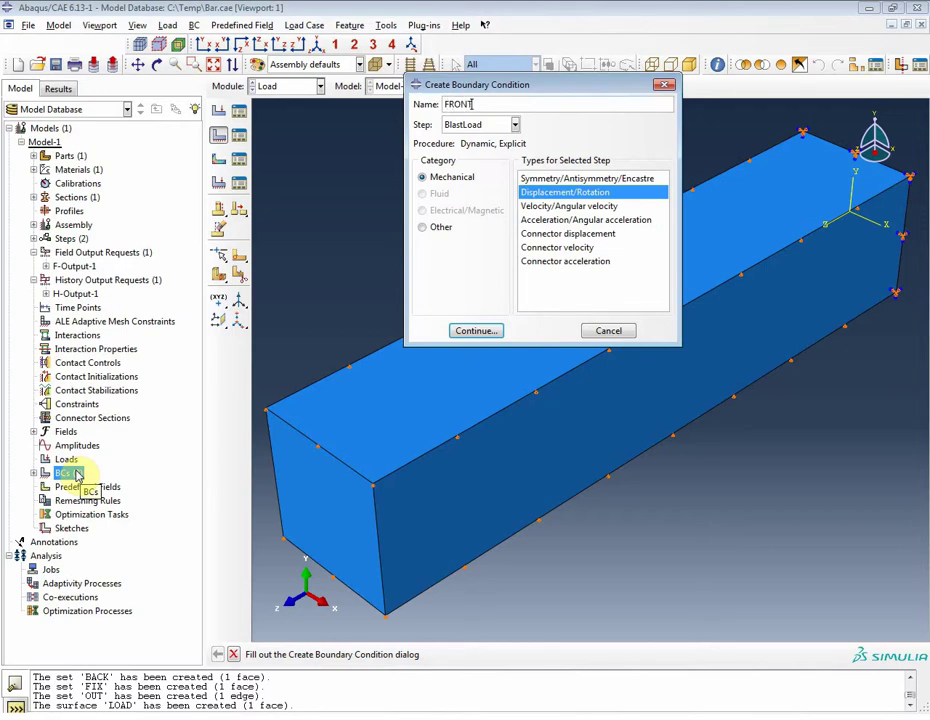
{"action": "left_click", "coordinate": [476, 331]}
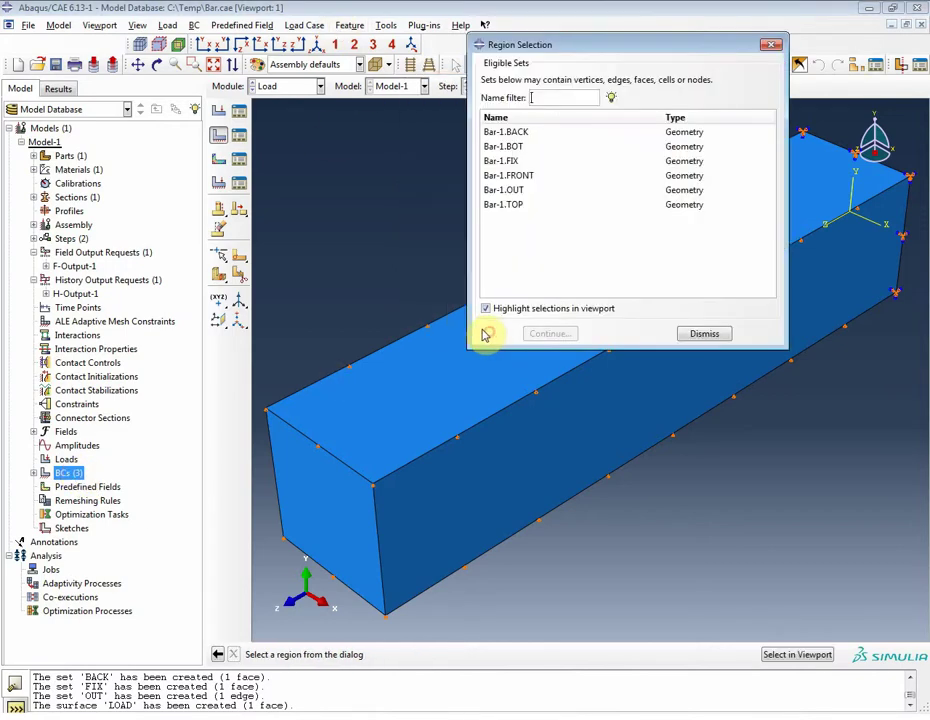
{"action": "left_click", "coordinate": [512, 176]}
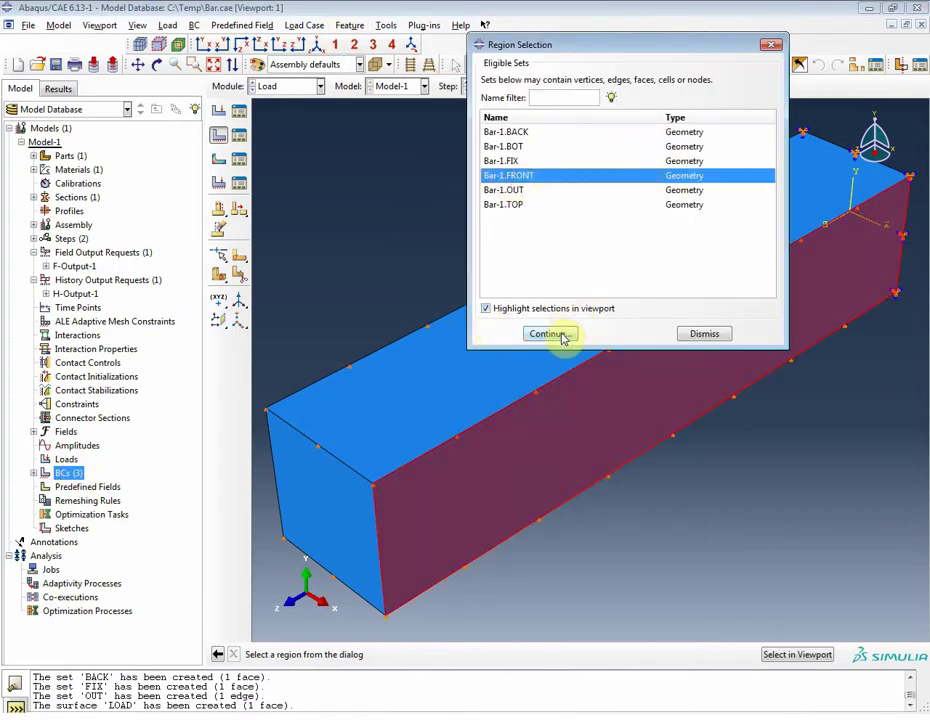
{"action": "left_click", "coordinate": [563, 335]}
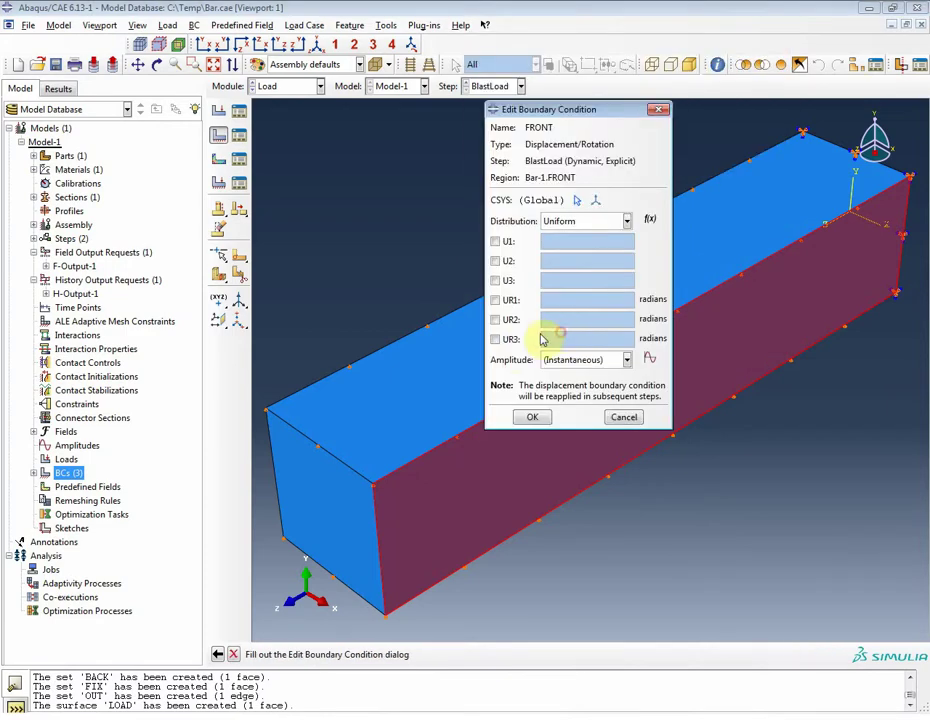
{"action": "left_click", "coordinate": [495, 241]}
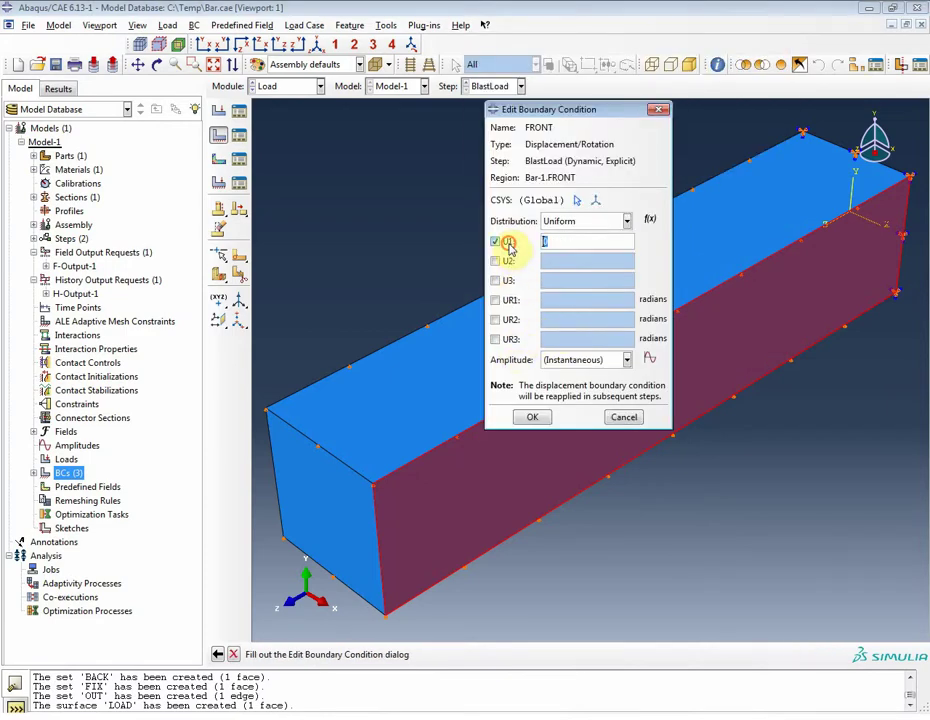
{"action": "left_click", "coordinate": [532, 417]}
Step: Create a Displacement/Rotation boundary condition named BACK in the BlastLoad step on the set Bar-1.BACK with U1 = 0
{"action": "double_click", "coordinate": [68, 472]}
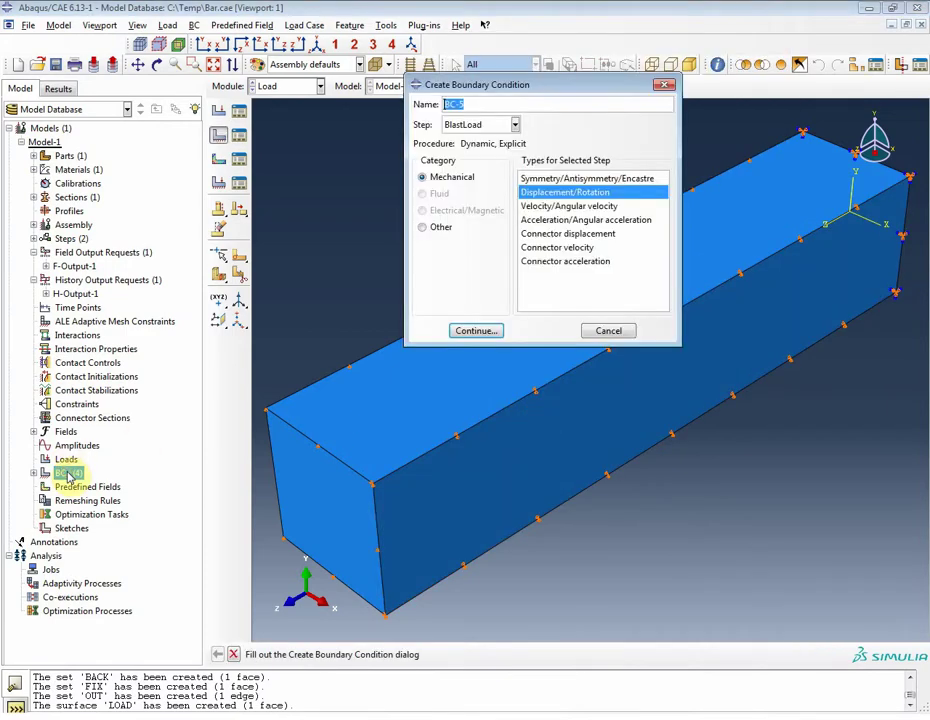
{"action": "type", "text": "BACK"}
{"action": "left_click", "coordinate": [472, 331]}
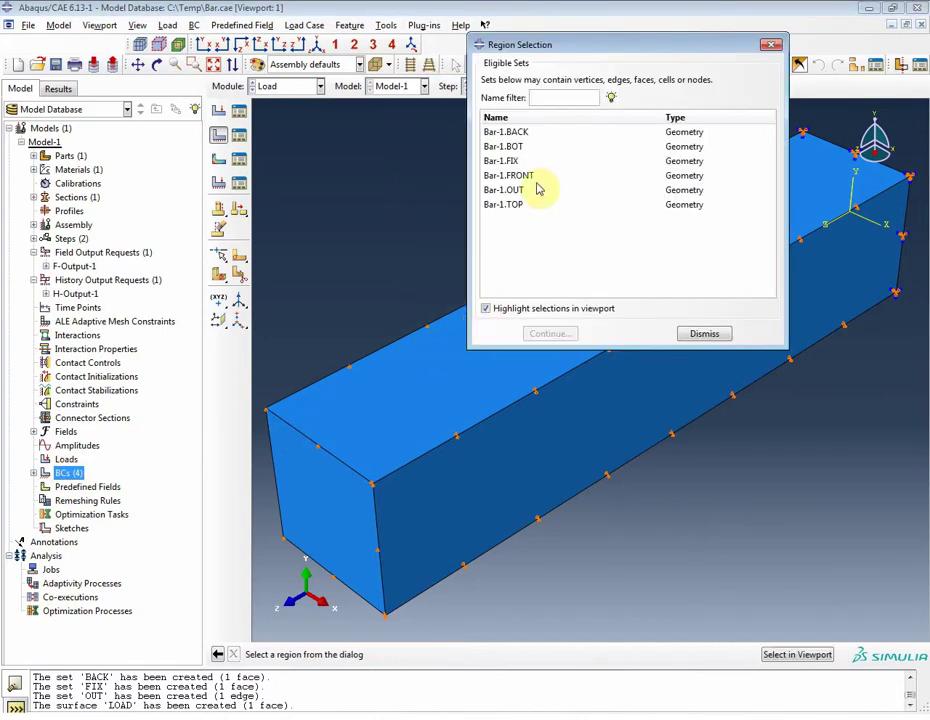
{"action": "left_click", "coordinate": [513, 133]}
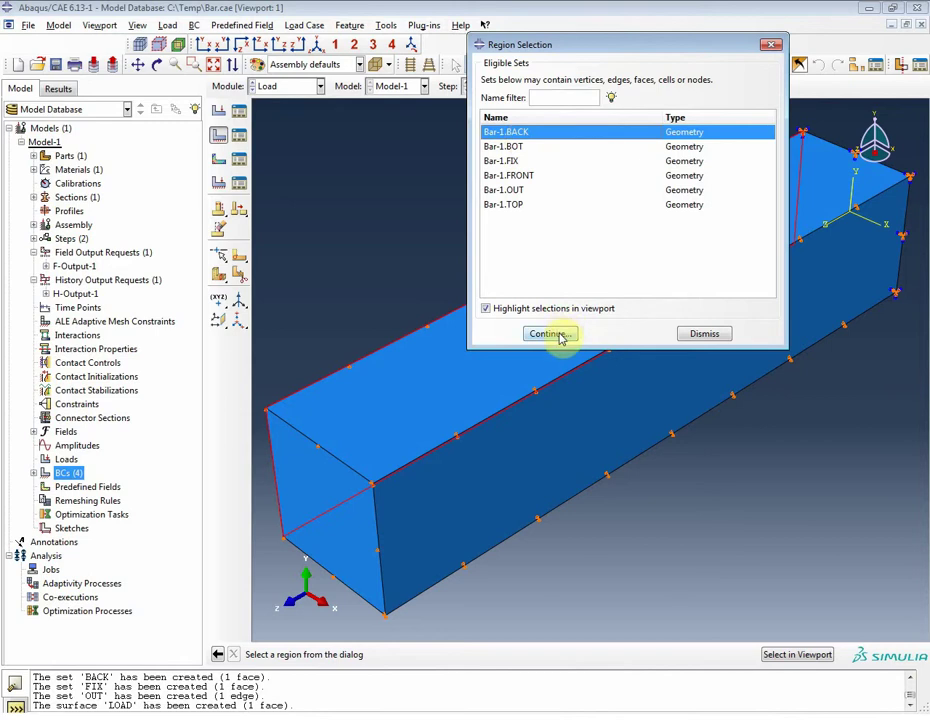
{"action": "left_click", "coordinate": [558, 336]}
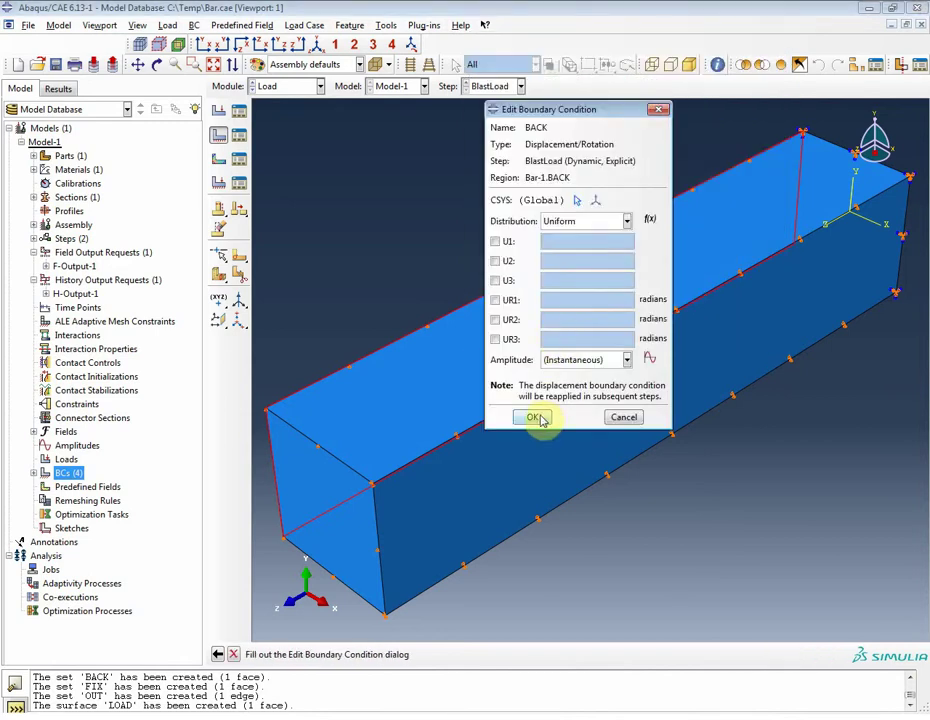
{"action": "left_click", "coordinate": [497, 242]}
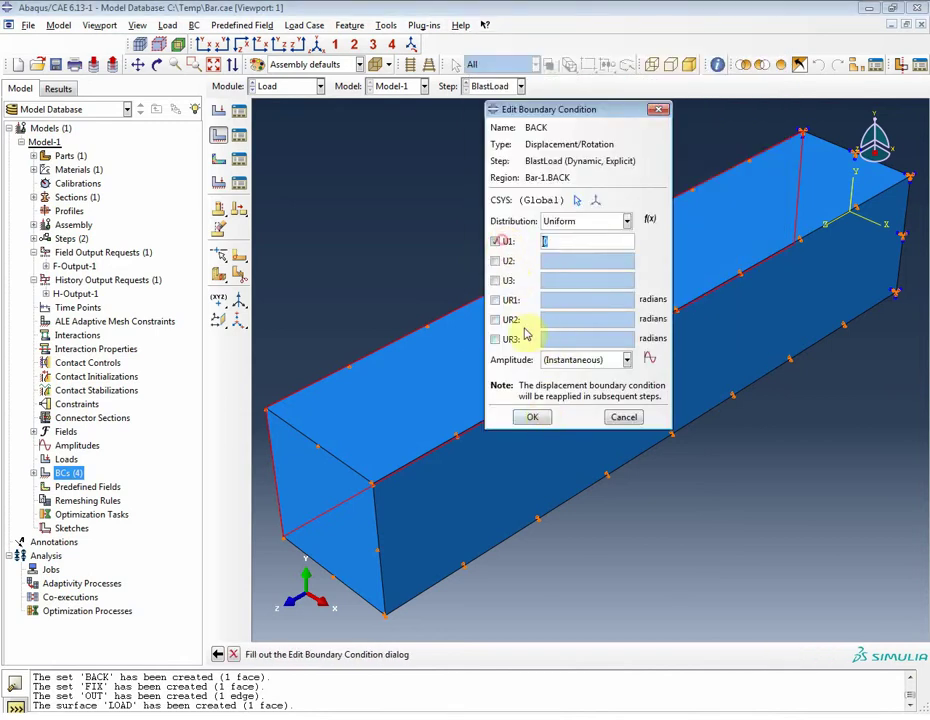
{"action": "left_click", "coordinate": [532, 418]}
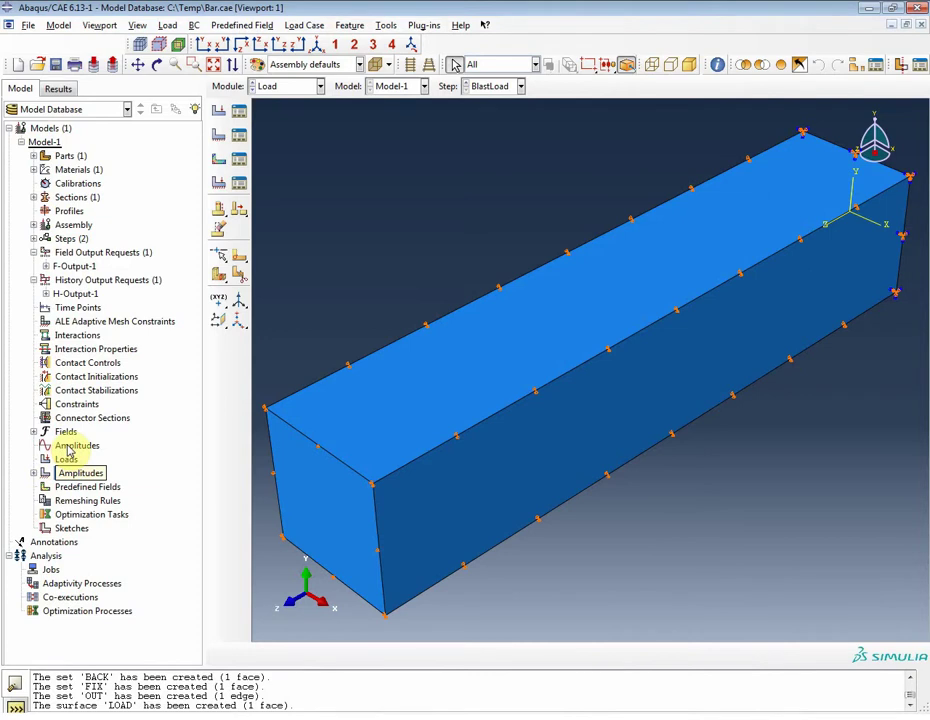
Step: Create a tabular amplitude named Blast with amplitude 1 at time 0 and amplitude 1 at time 3.88e-5
{"action": "double_click", "coordinate": [70, 446]}
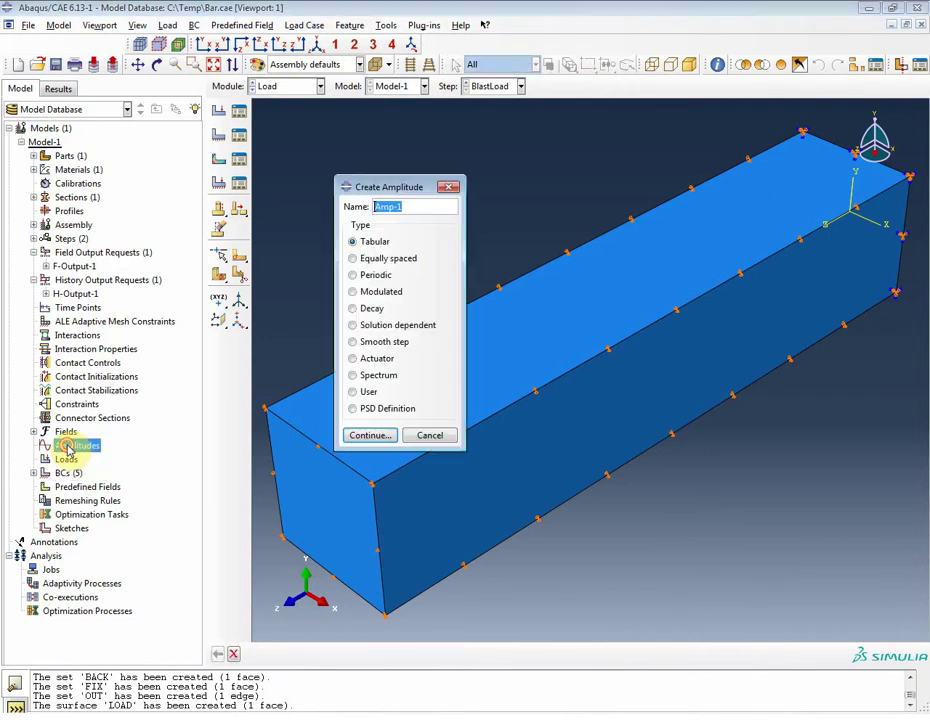
{"action": "type", "text": "Blast"}
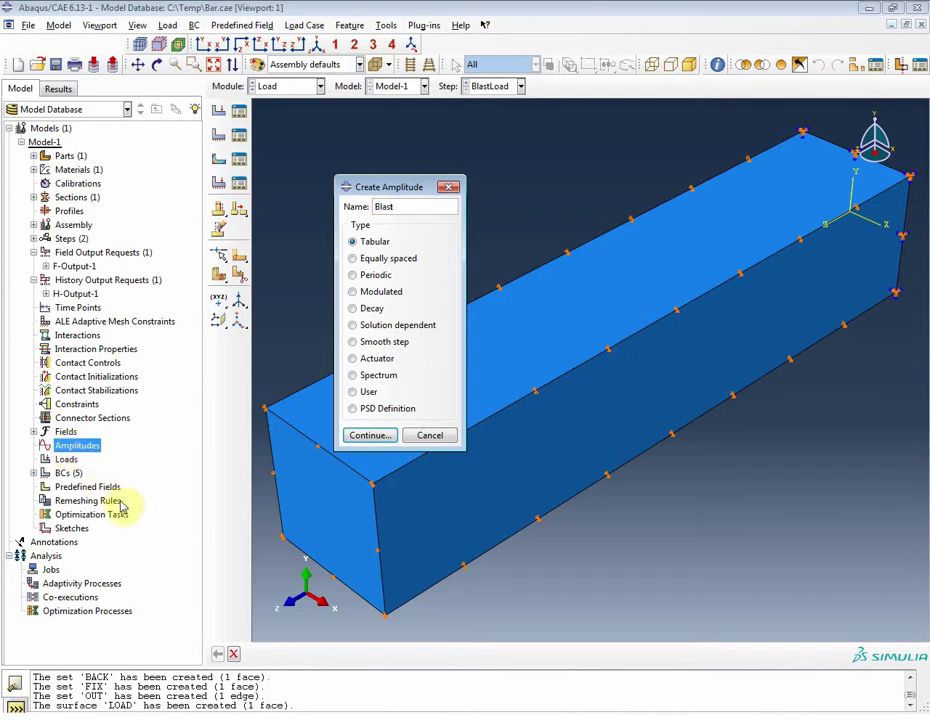
{"action": "left_click", "coordinate": [367, 435]}
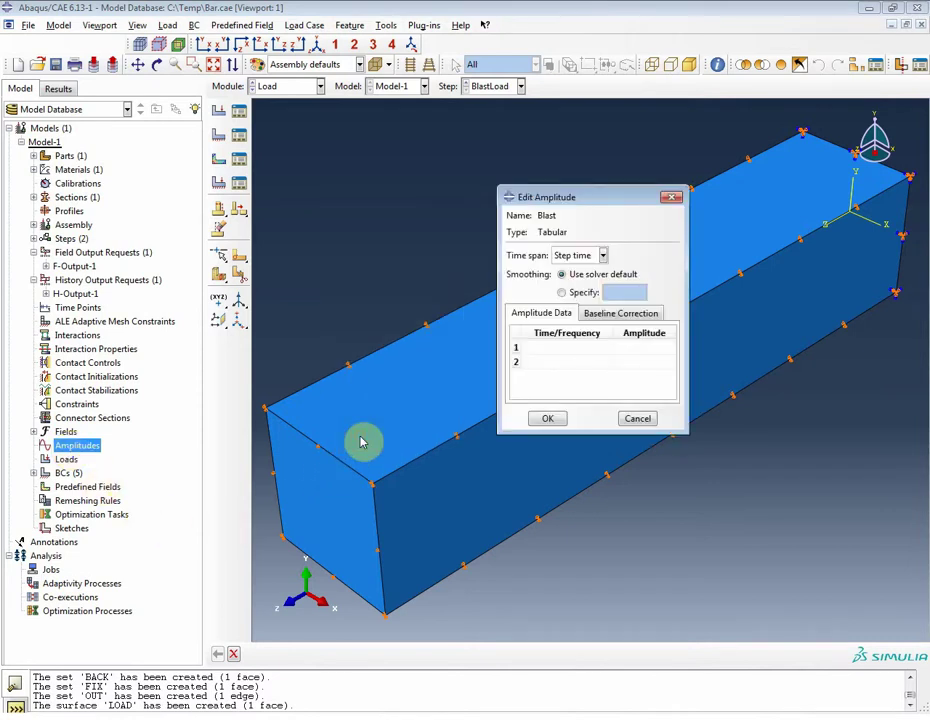
{"action": "left_click", "coordinate": [555, 347]}
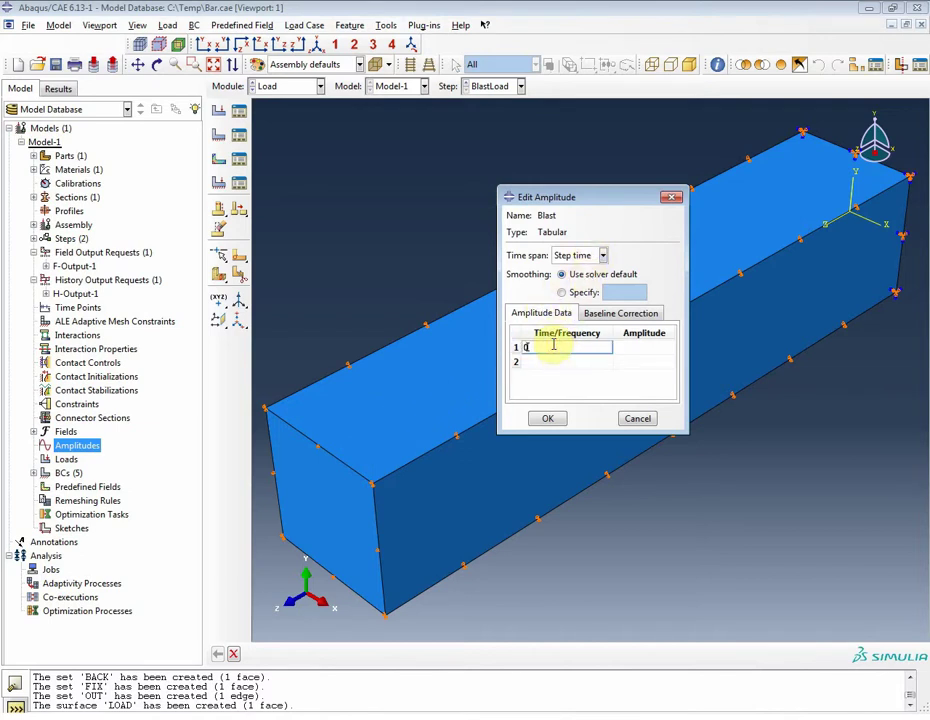
{"action": "key", "text": "Tab"}
{"action": "type", "text": "1"}
{"action": "key", "text": "Tab"}
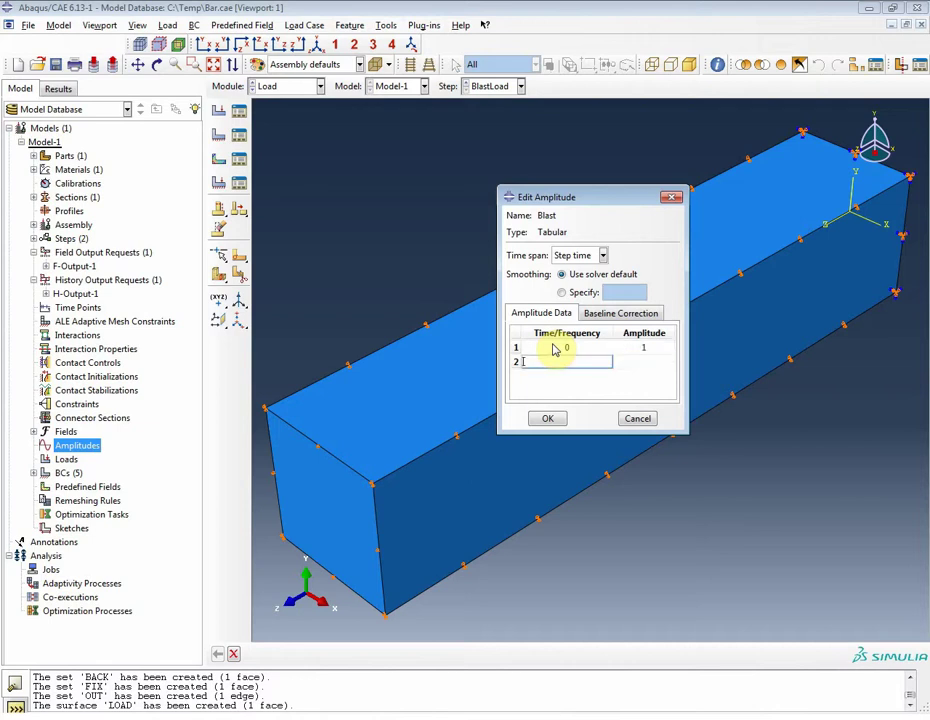
{"action": "type", "text": "3.88e-5"}
{"action": "key", "text": "Tab"}
{"action": "type", "text": "1"}
{"action": "key", "text": "Tab"}
Step: Complete the Blast amplitude with value 0 at time 3.89e-5 and value 0 at time 3.9e-5
{"action": "type", "text": "3."}
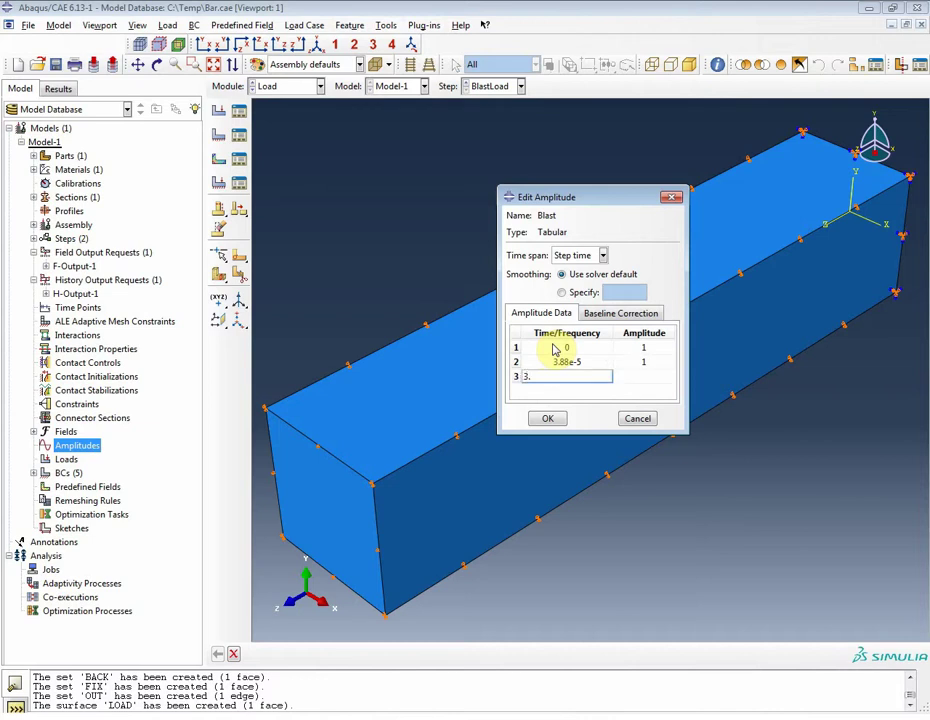
{"action": "type", "text": "89e-5"}
{"action": "key", "text": "Tab"}
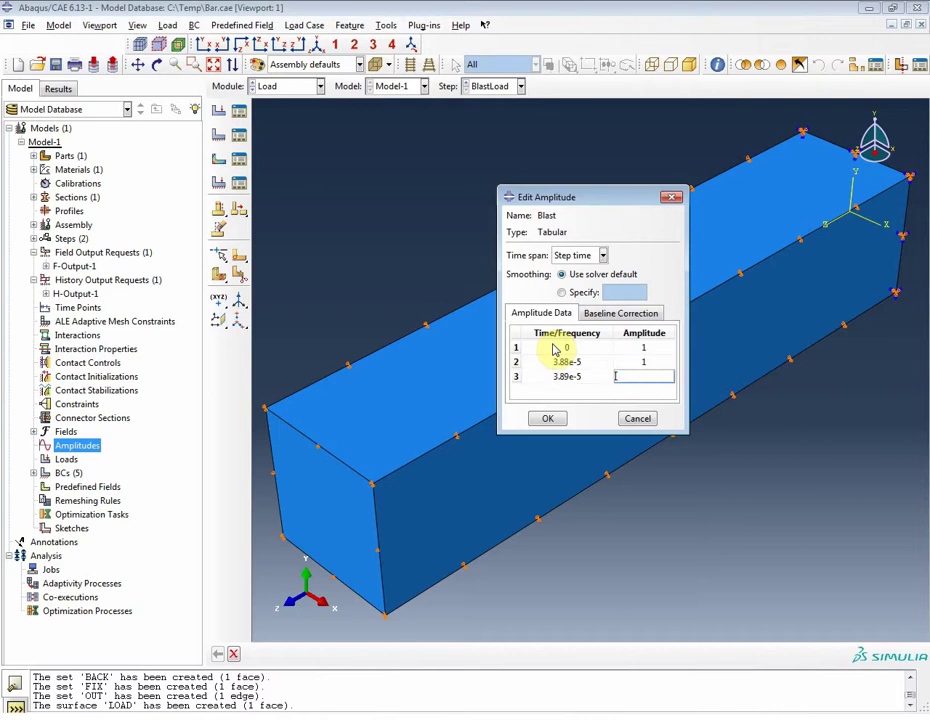
{"action": "type", "text": "0"}
{"action": "key", "text": "Tab"}
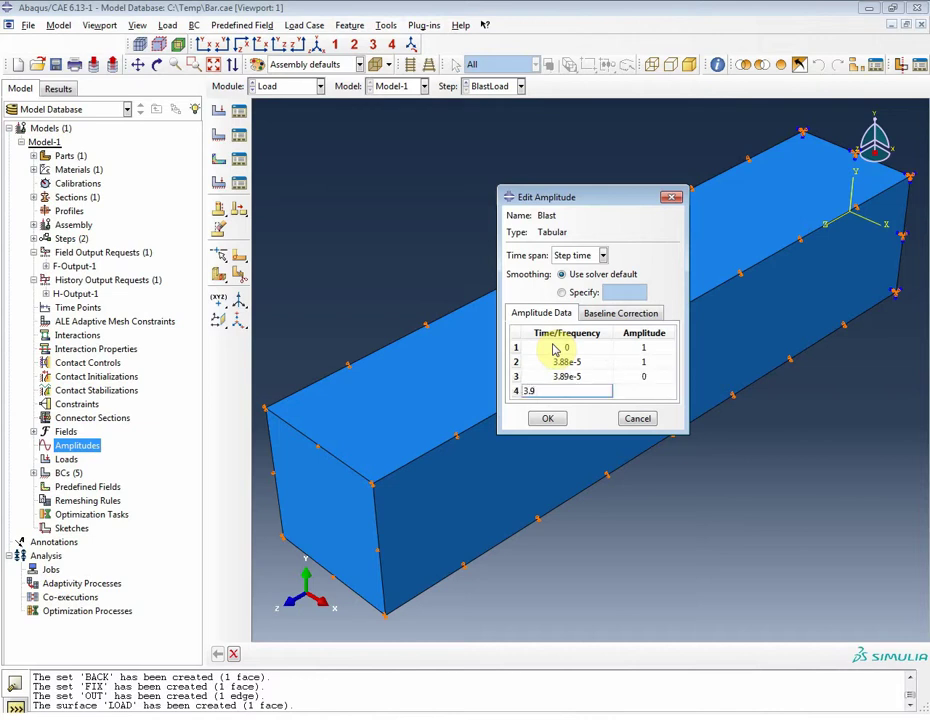
{"action": "type", "text": "3.9e-5"}
{"action": "key", "text": "Tab"}
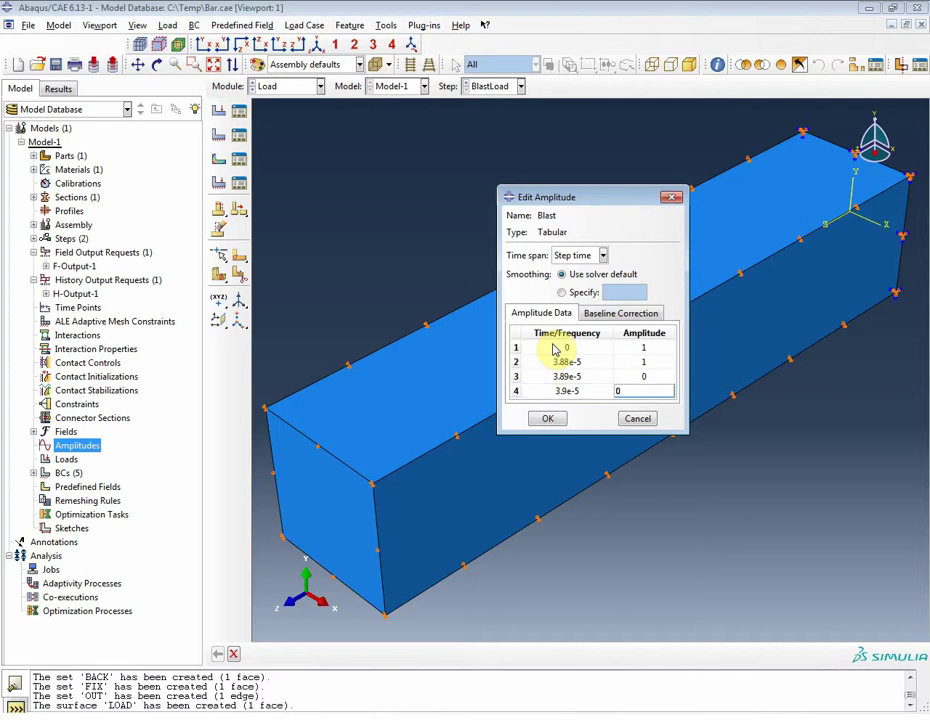
{"action": "left_click", "coordinate": [550, 420]}
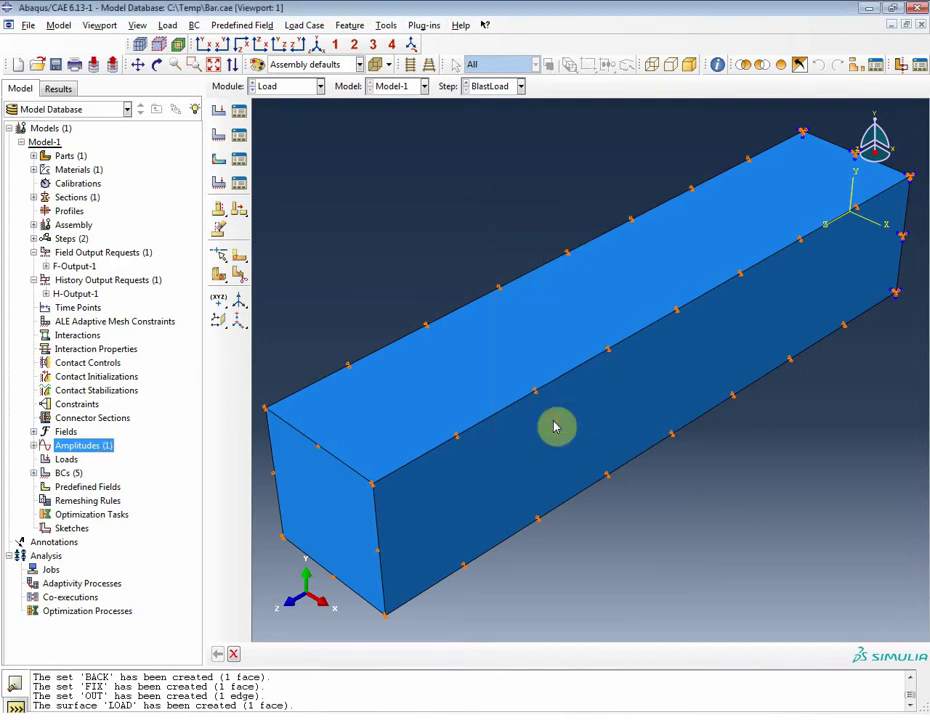
Step: Create a mechanical Pressure load named Blast load in the BlastLoad step on the surface Bar-1.LOAD
{"action": "double_click", "coordinate": [66, 459]}
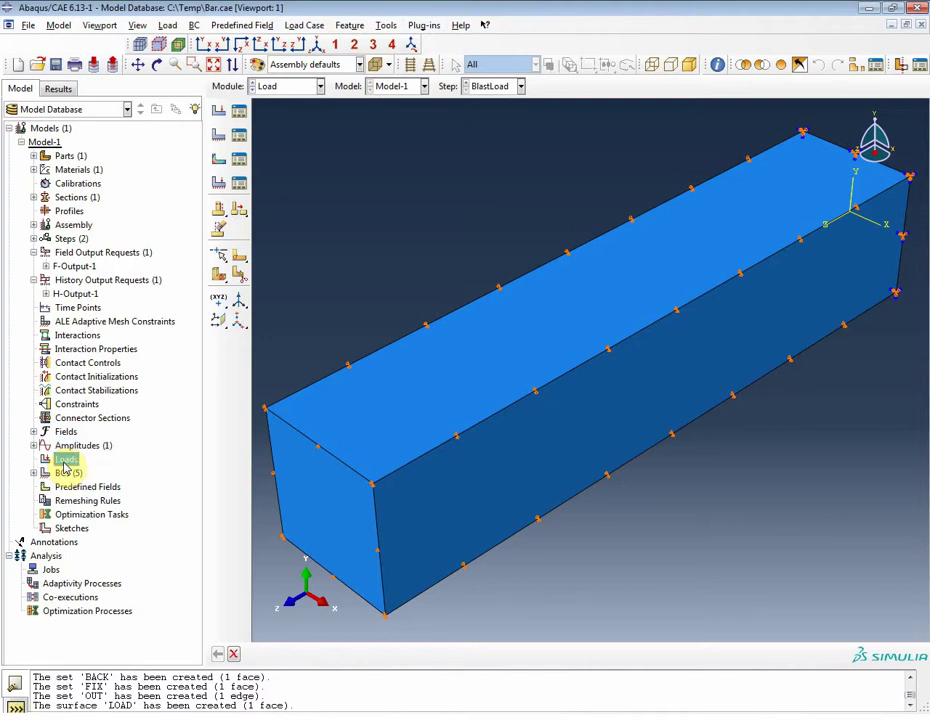
{"action": "left_click", "coordinate": [447, 362]}
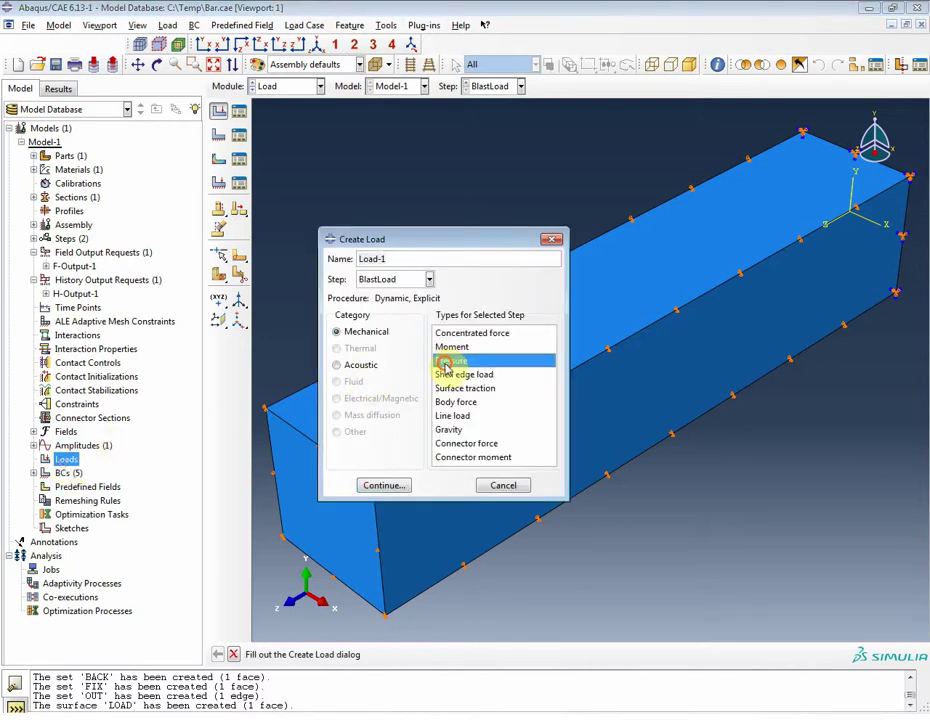
{"action": "triple_click", "coordinate": [437, 259]}
{"action": "type", "text": "B"}
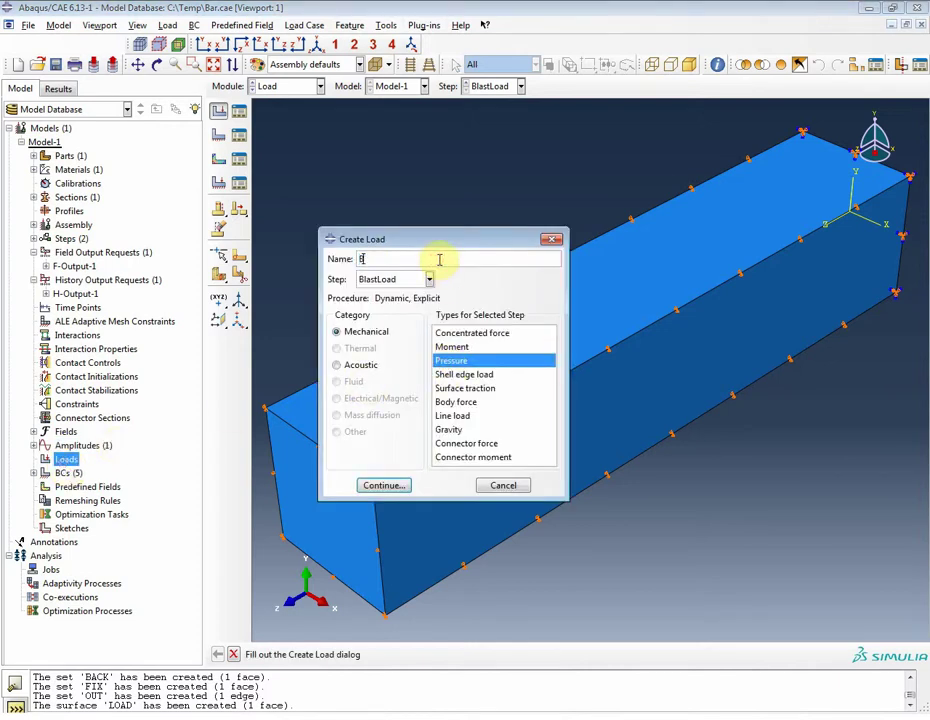
{"action": "type", "text": "last load"}
{"action": "left_click", "coordinate": [399, 486]}
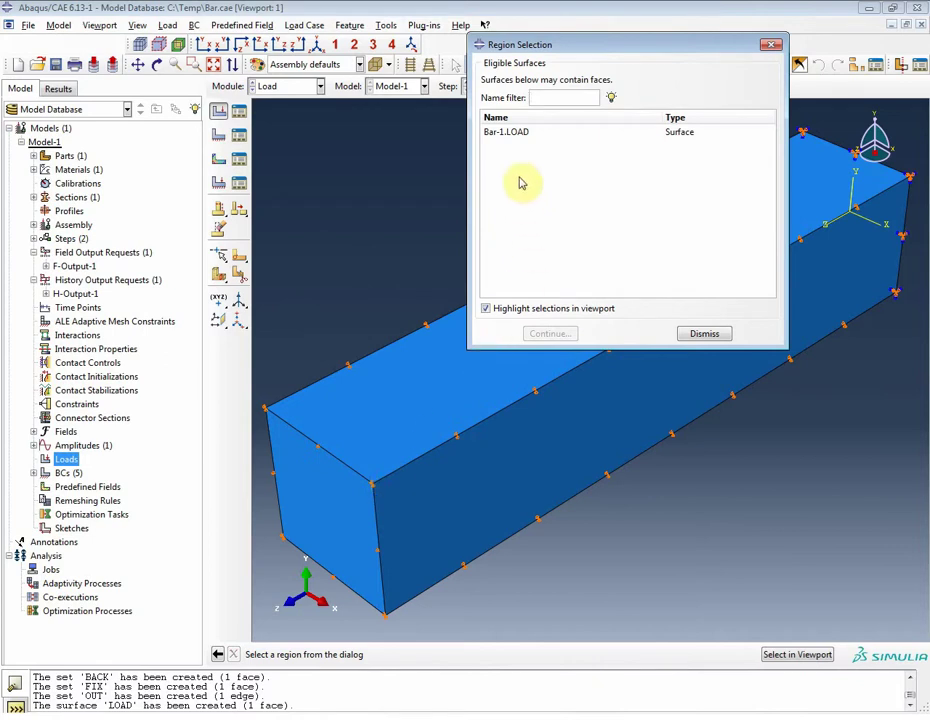
{"action": "left_click", "coordinate": [519, 131]}
{"action": "left_click", "coordinate": [563, 335]}
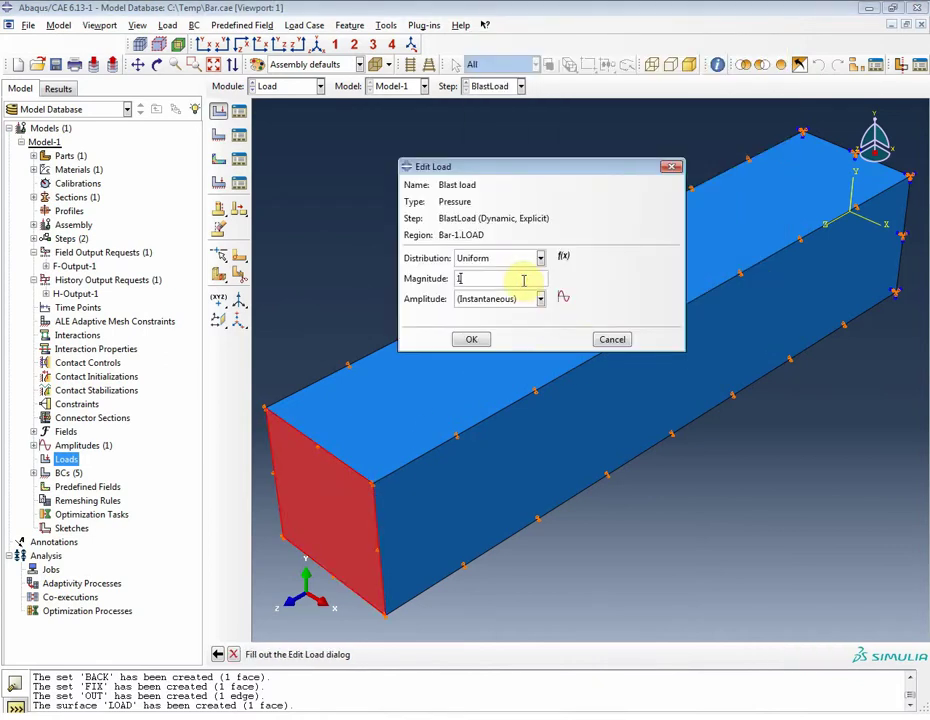
Step: Give the pressure load a uniform magnitude of 1e5 and the Blast amplitude
{"action": "type", "text": "1e5"}
{"action": "left_click", "coordinate": [479, 341]}
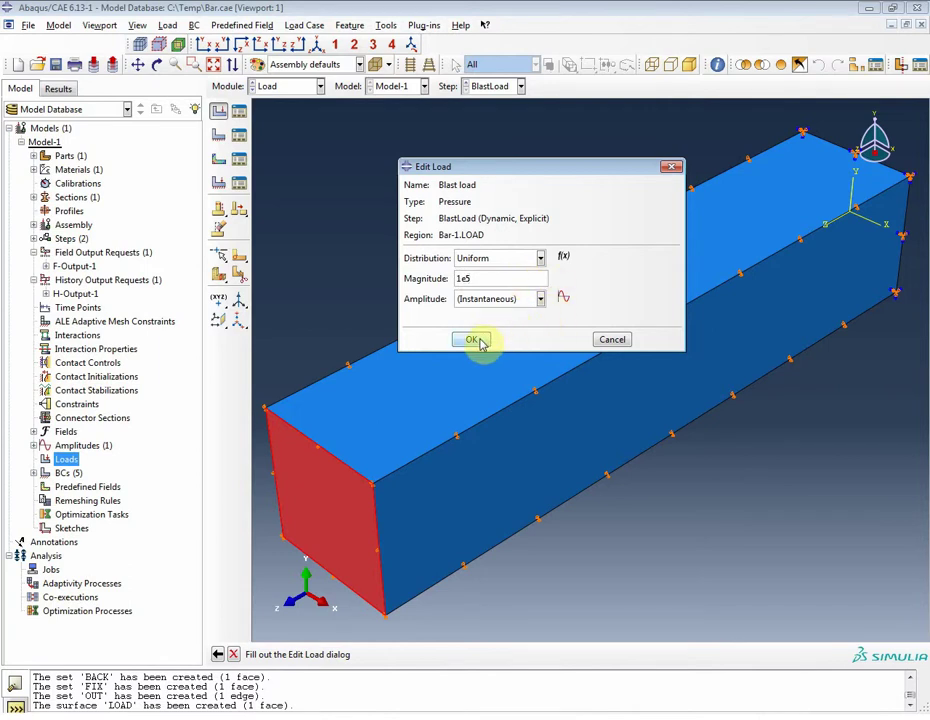
{"action": "left_click", "coordinate": [487, 299]}
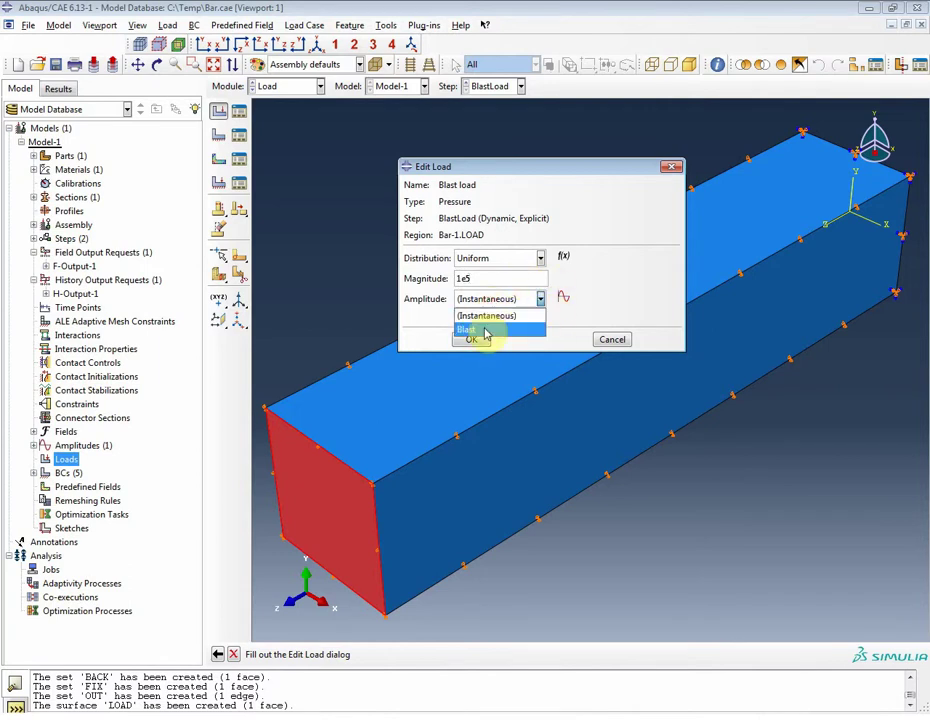
{"action": "left_click", "coordinate": [484, 331]}
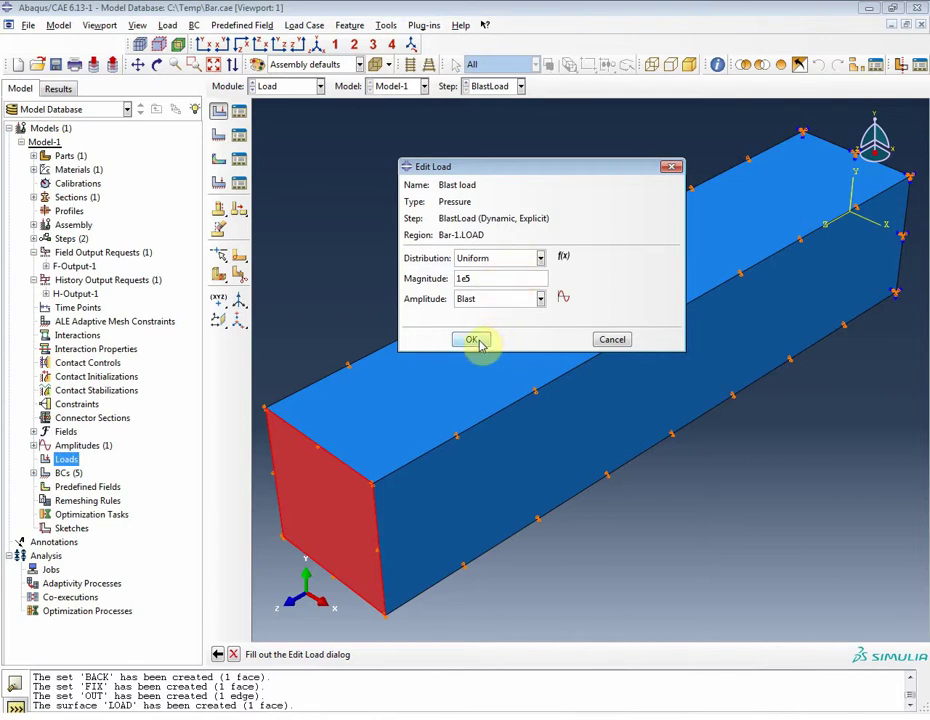
{"action": "left_click", "coordinate": [474, 340]}
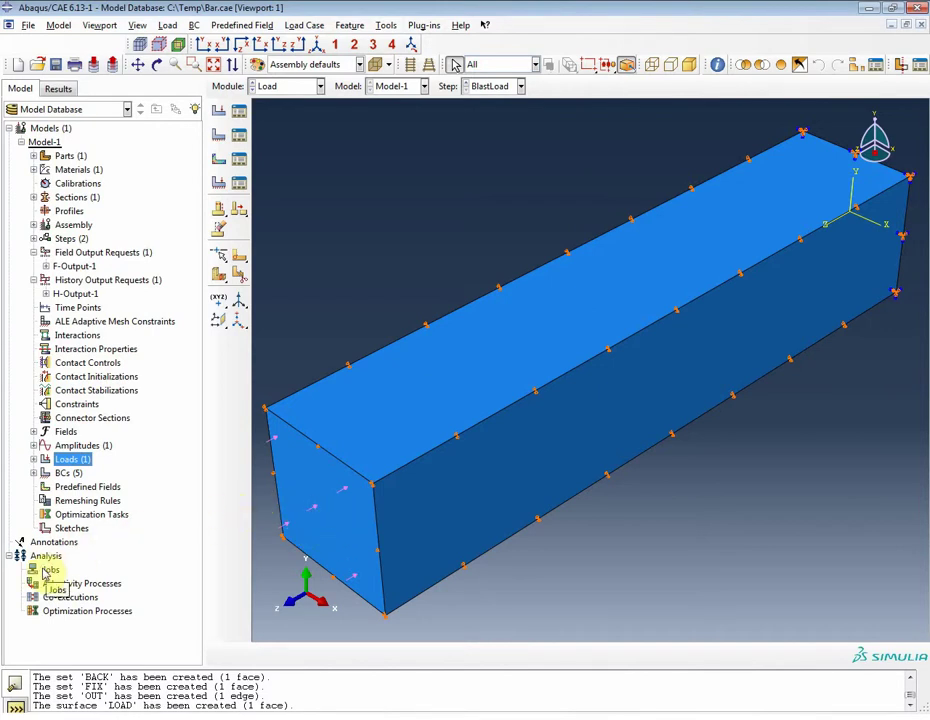
Step: Seed the Bar part for meshing with an approximate global size of 0.02
{"action": "left_click", "coordinate": [35, 156]}
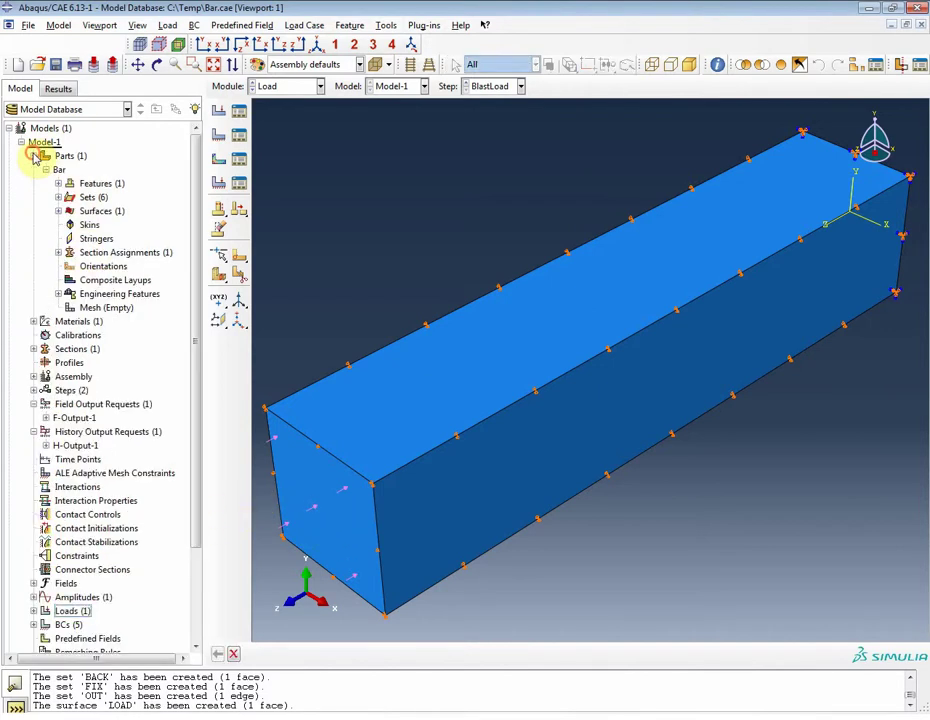
{"action": "double_click", "coordinate": [92, 308]}
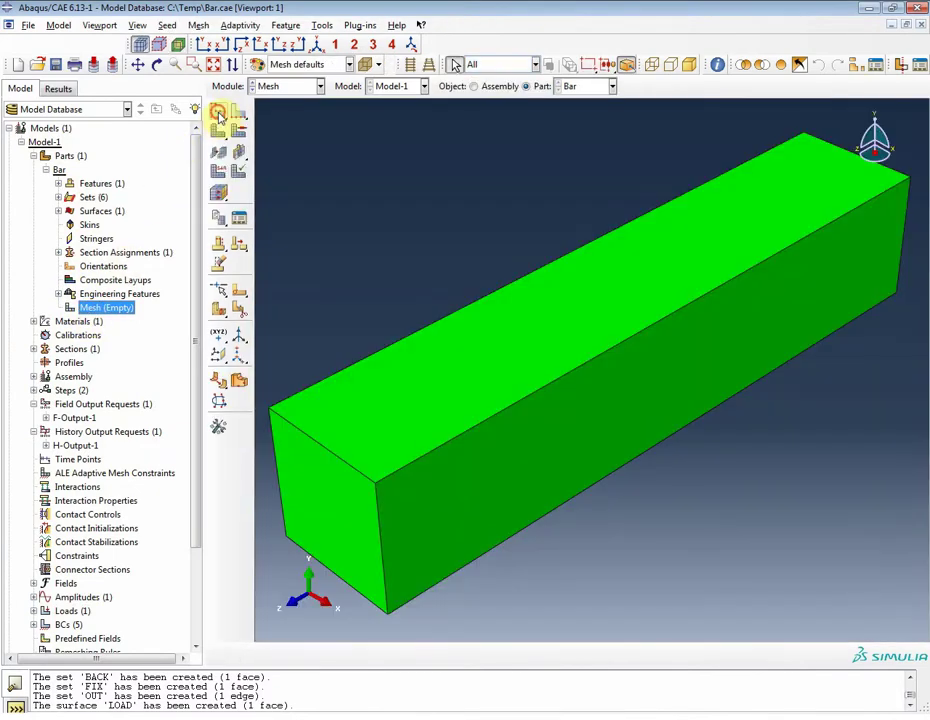
{"action": "left_click", "coordinate": [219, 114]}
{"action": "type", "text": "0.02"}
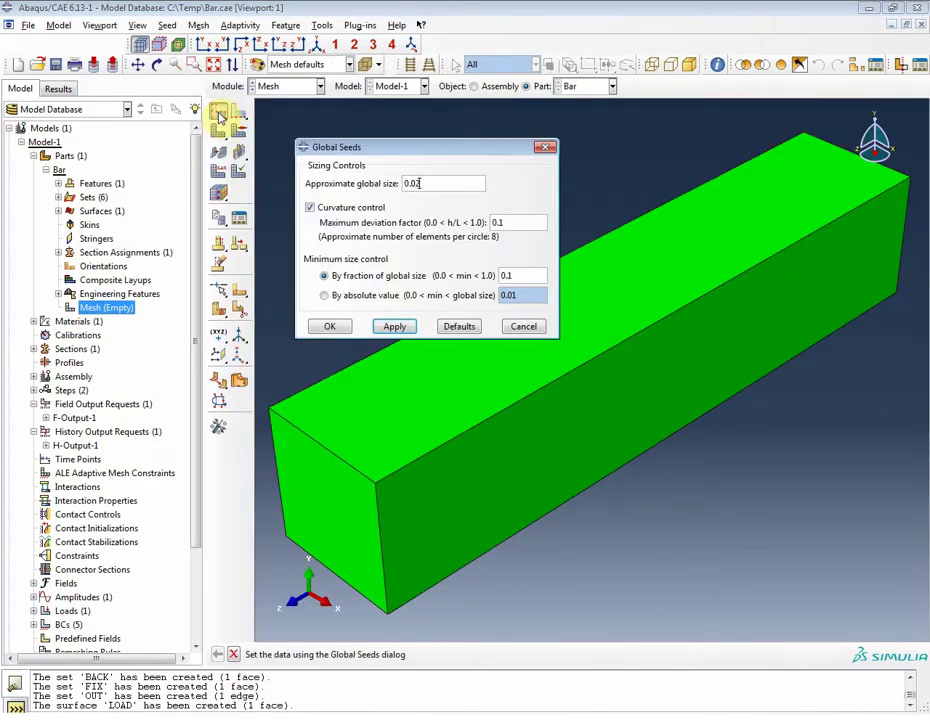
{"action": "left_click", "coordinate": [394, 326]}
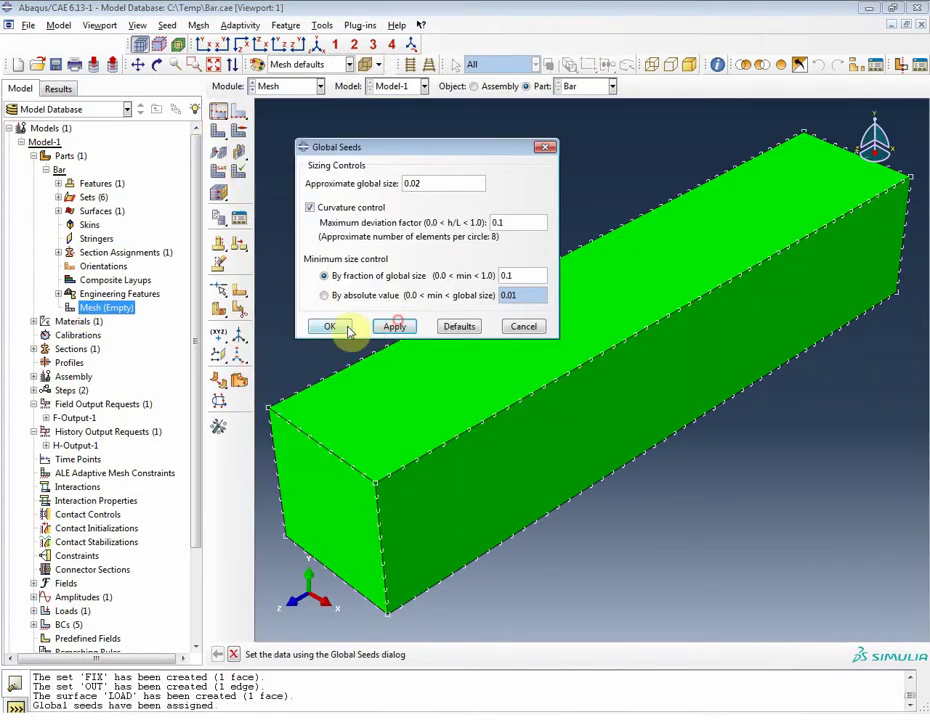
{"action": "left_click", "coordinate": [340, 327]}
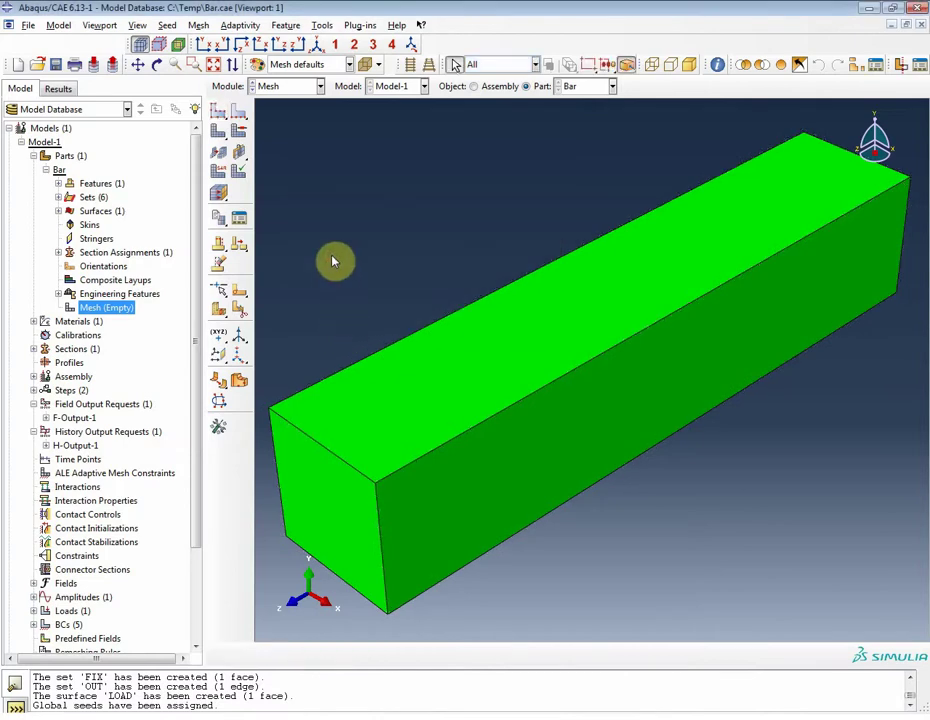
Step: Assign the Explicit linear 3D Stress element type C3D8R with reduced integration to the bar and mesh the part
{"action": "left_click", "coordinate": [219, 171]}
{"action": "left_click", "coordinate": [276, 211]}
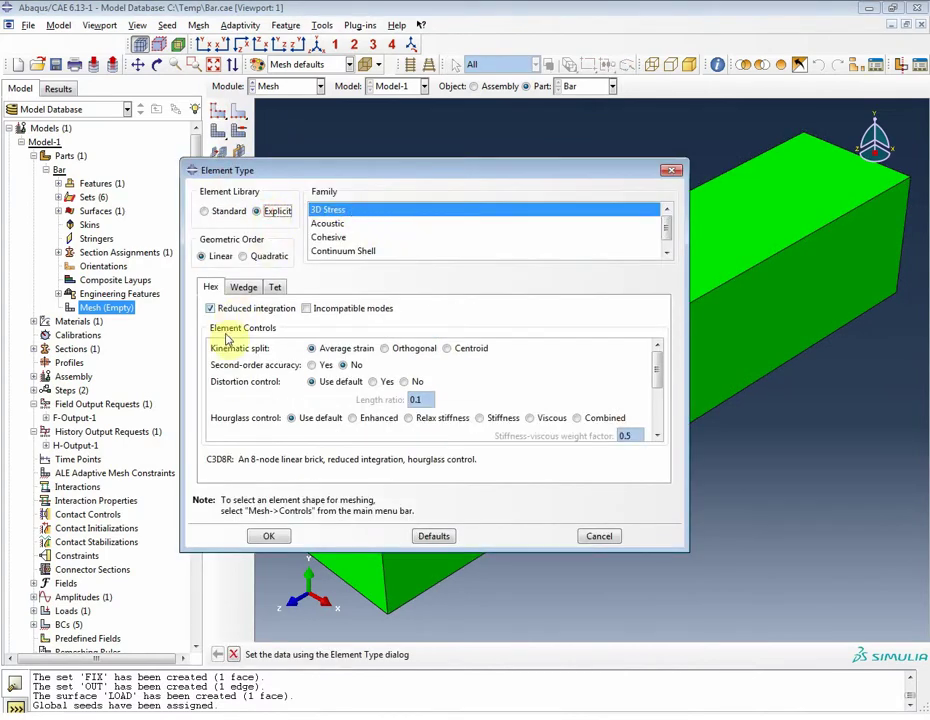
{"action": "left_click_drag", "start_coordinate": [207, 460], "coordinate": [240, 460]}
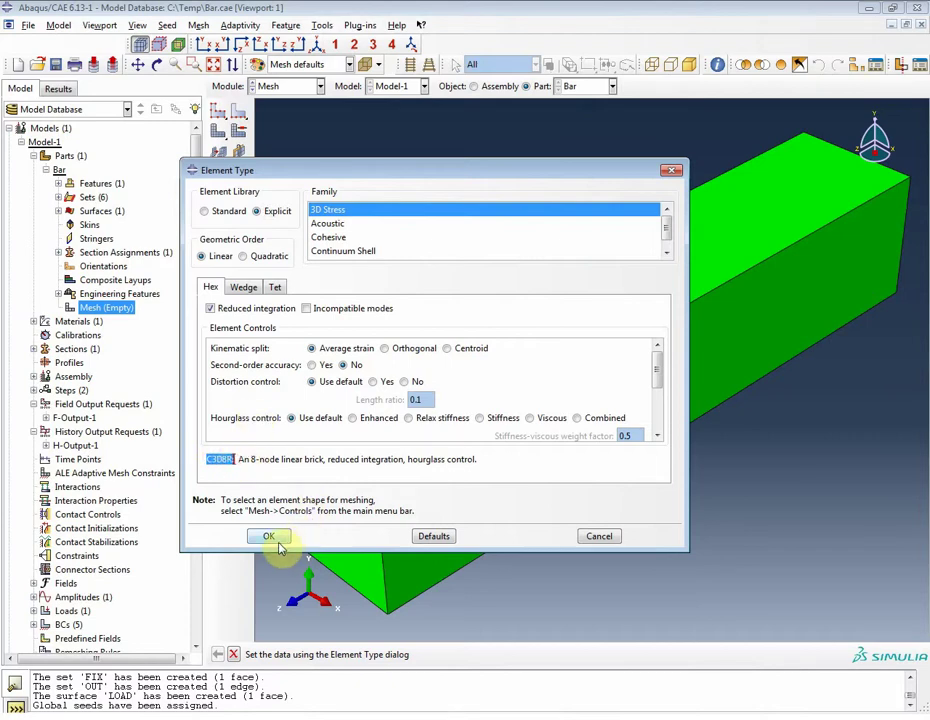
{"action": "left_click", "coordinate": [571, 214]}
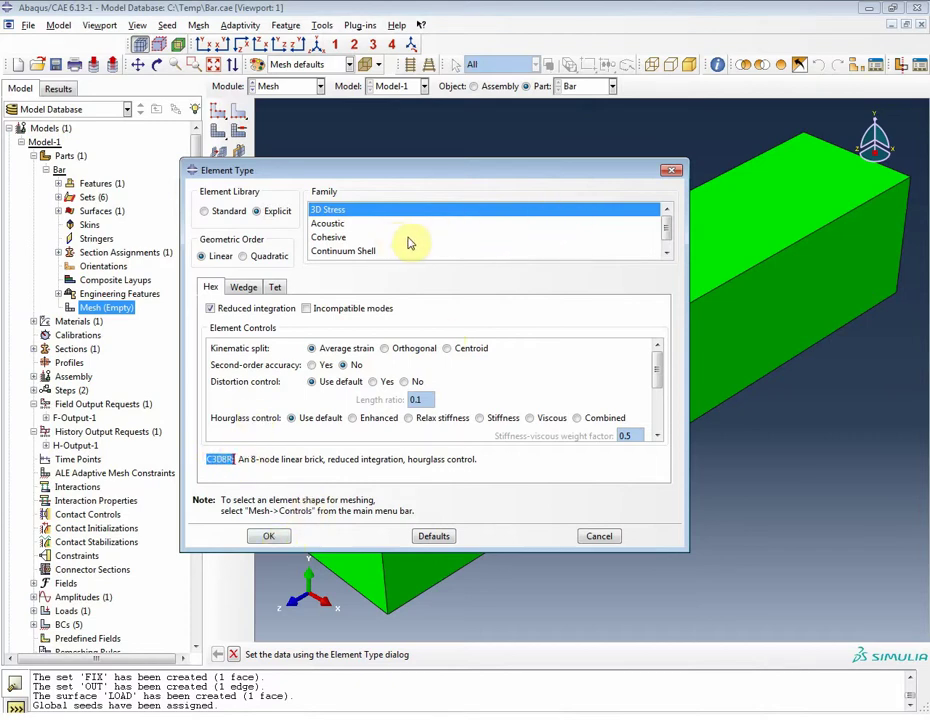
{"action": "mouse_move", "coordinate": [667, 228]}
{"action": "left_mouse_down"}
{"action": "mouse_move", "coordinate": [668, 240]}
{"action": "mouse_move", "coordinate": [668, 224]}
{"action": "left_mouse_up"}
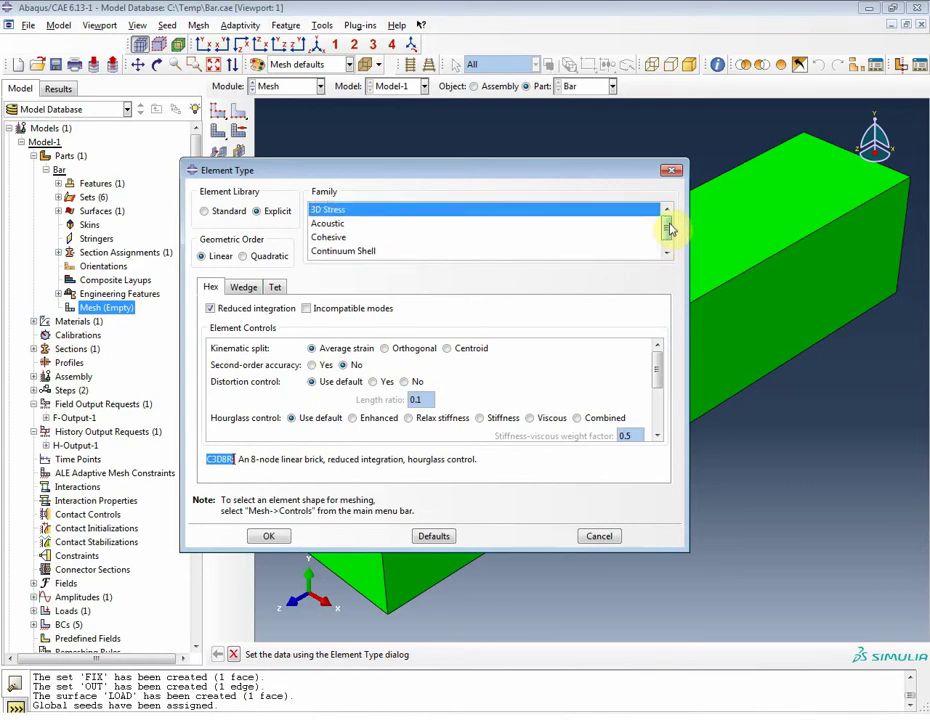
{"action": "left_click", "coordinate": [269, 539]}
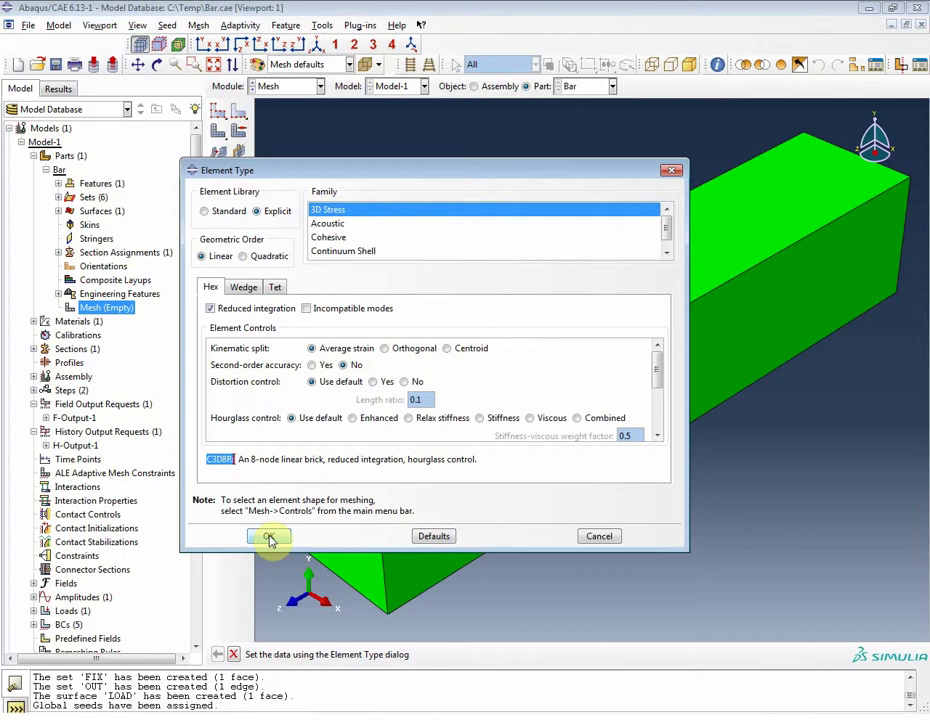
{"action": "left_click", "coordinate": [269, 538]}
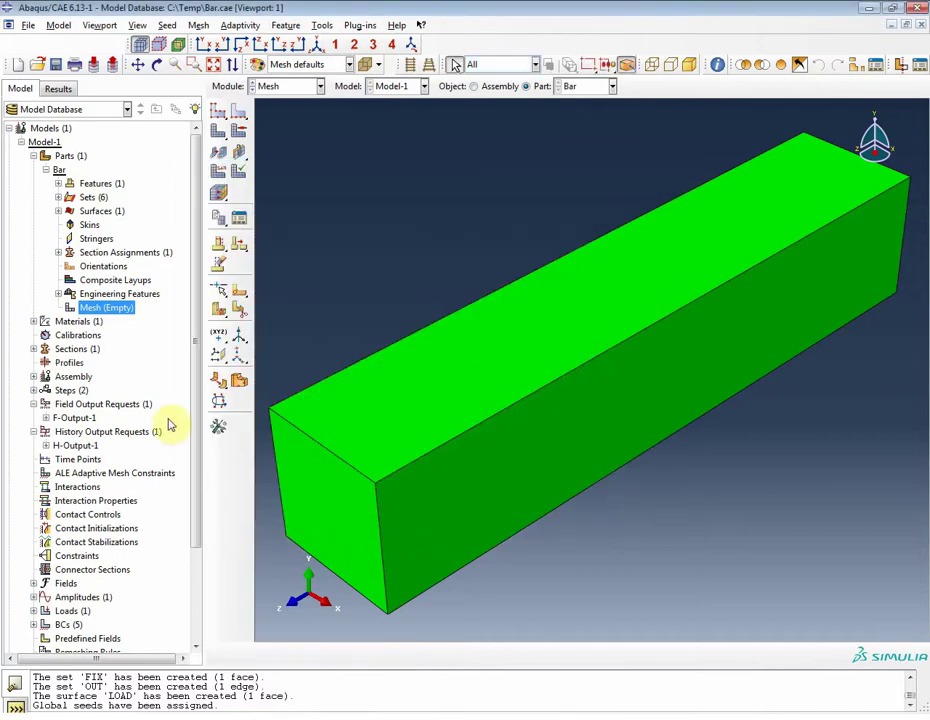
{"action": "left_click", "coordinate": [232, 163]}
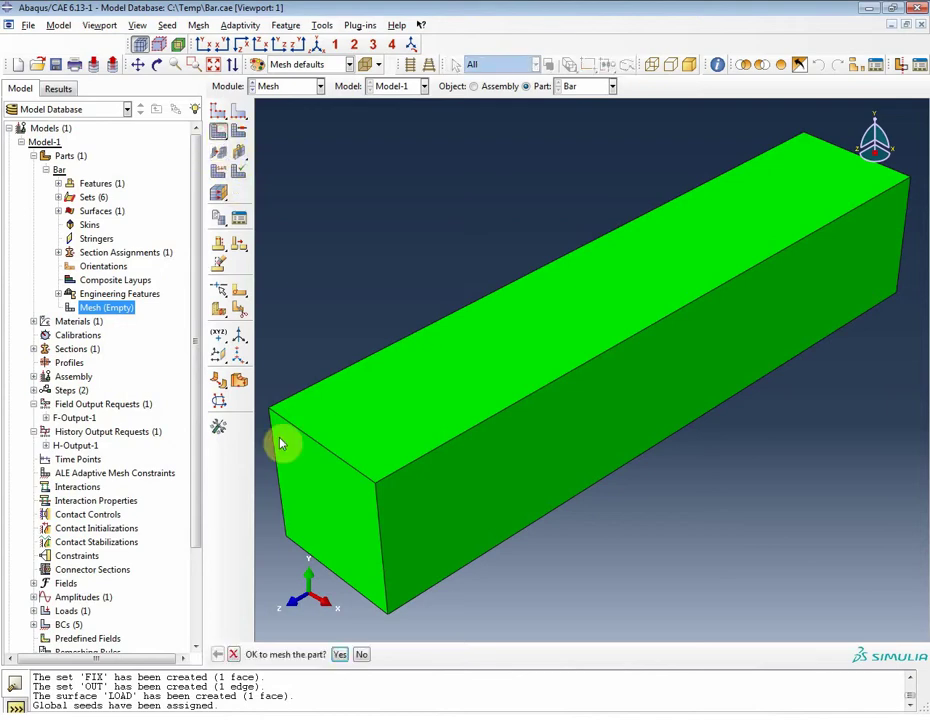
{"action": "left_click", "coordinate": [339, 655]}
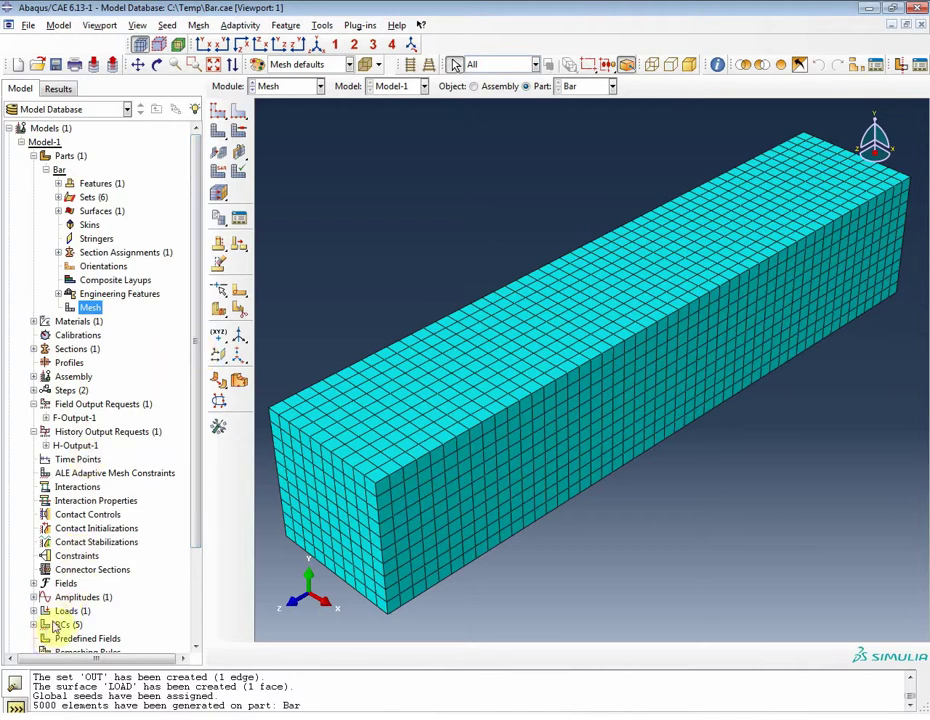
Step: Create a job named Bar from Model-1 with the description "Stress wave propagation in a bar (SI Units)"
{"action": "scroll", "coordinate": [55, 625], "scroll_direction": "down", "scroll_amount": 3}
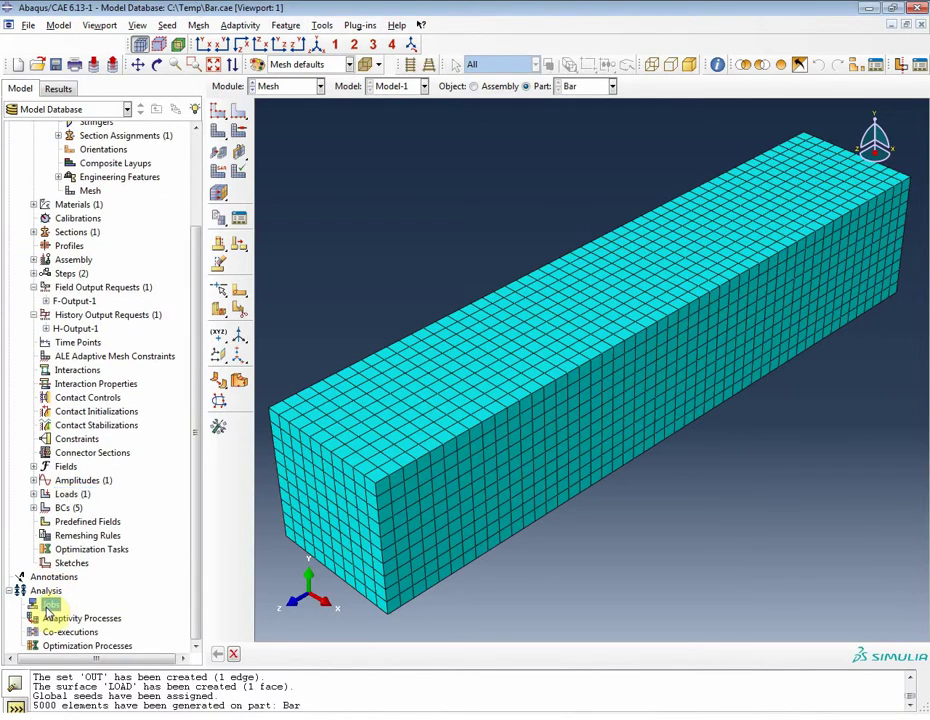
{"action": "double_click", "coordinate": [47, 606]}
{"action": "type", "text": "Bar"}
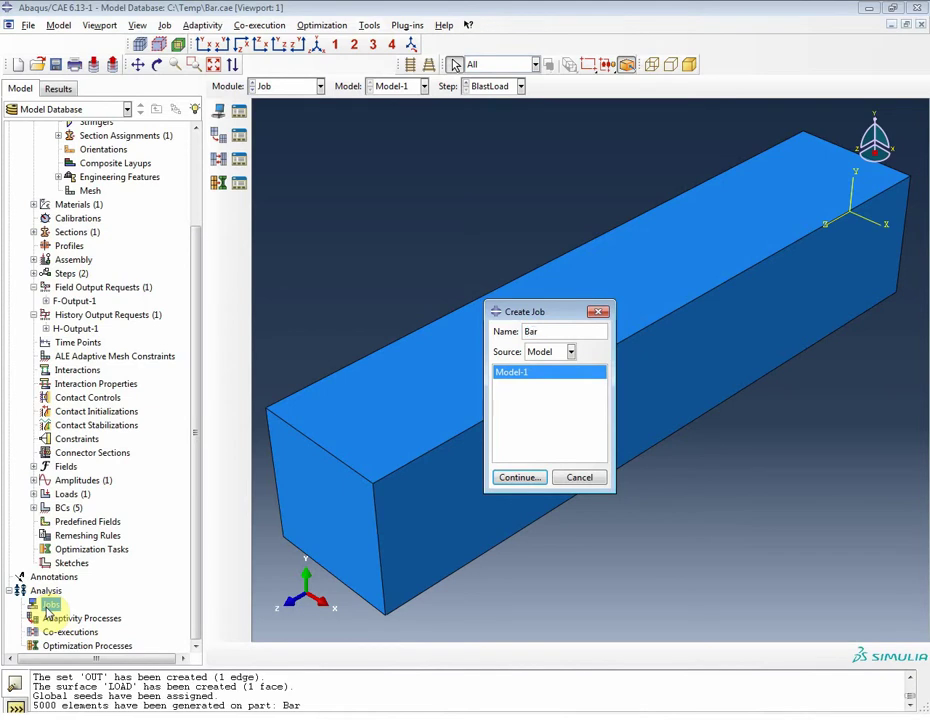
{"action": "left_click", "coordinate": [568, 353]}
{"action": "left_click", "coordinate": [545, 369]}
{"action": "left_click", "coordinate": [527, 480]}
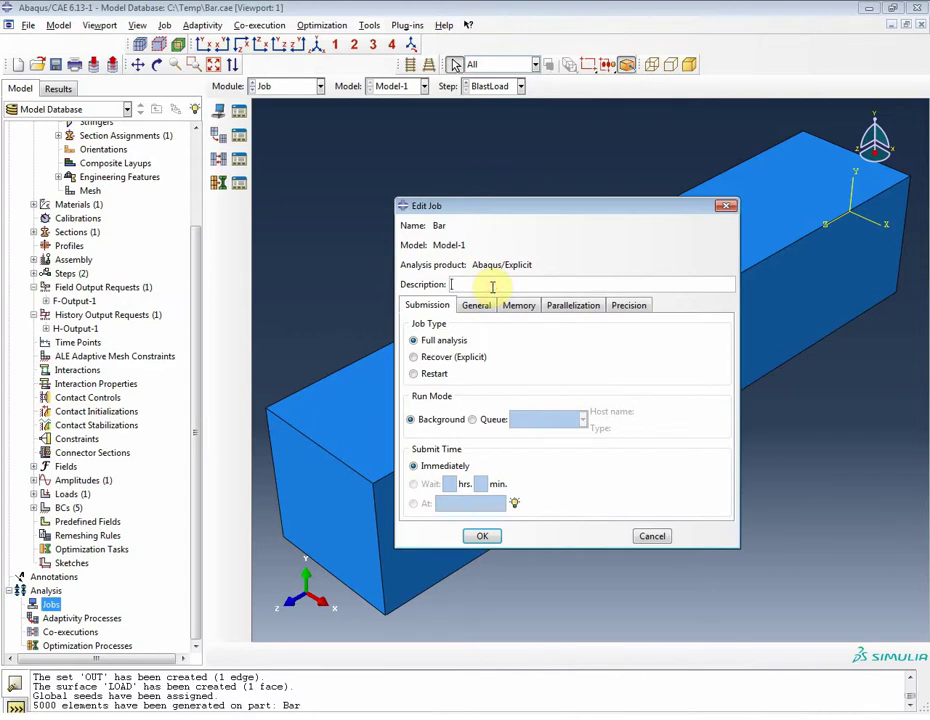
{"action": "type", "text": "Stress wave propagation in a bar"}
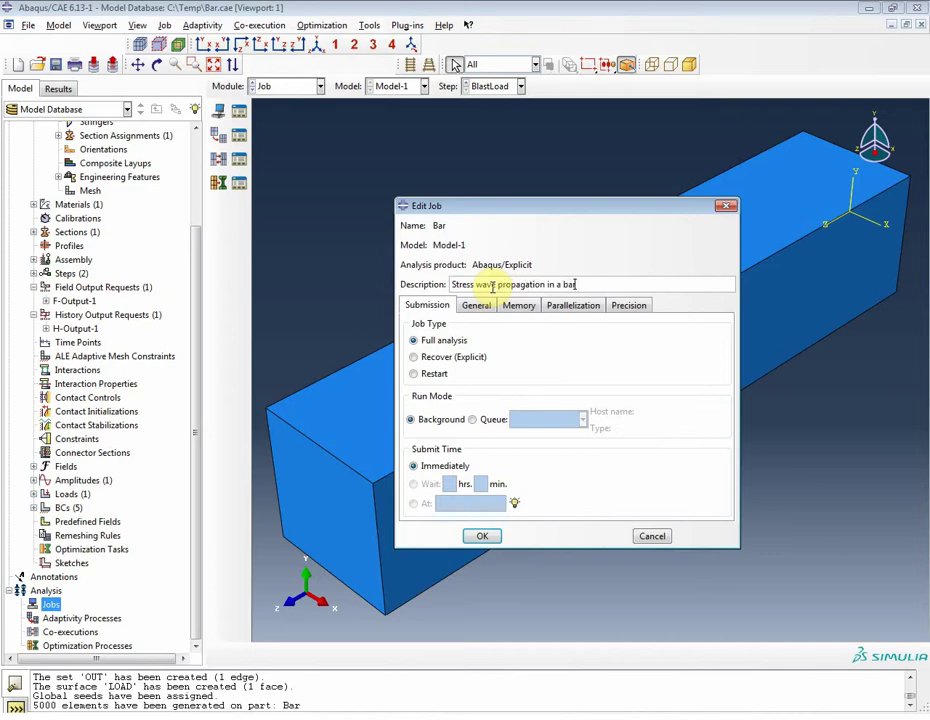
{"action": "type", "text": " (SI Units)"}
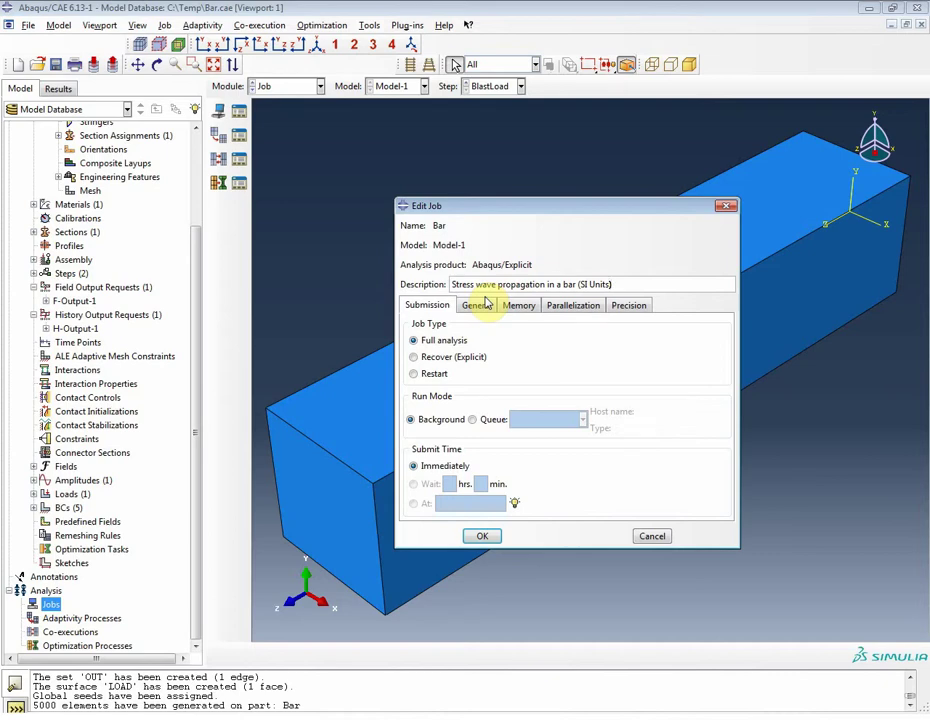
{"action": "left_click", "coordinate": [482, 537]}
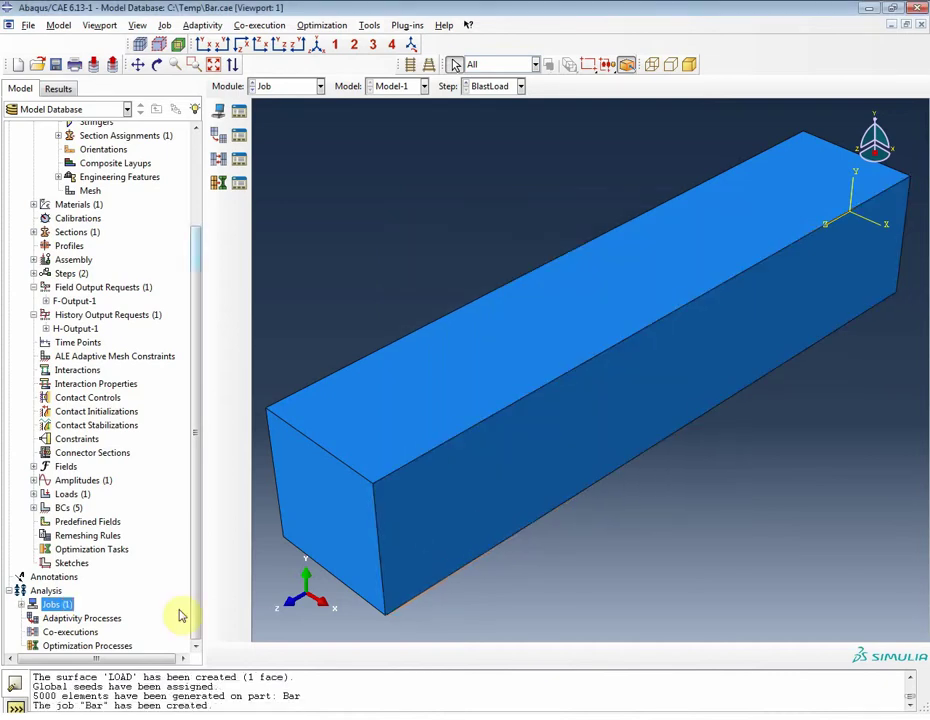
Step: Submit the Bar job for analysis
{"action": "left_click", "coordinate": [20, 605]}
{"action": "double_click", "coordinate": [47, 620]}
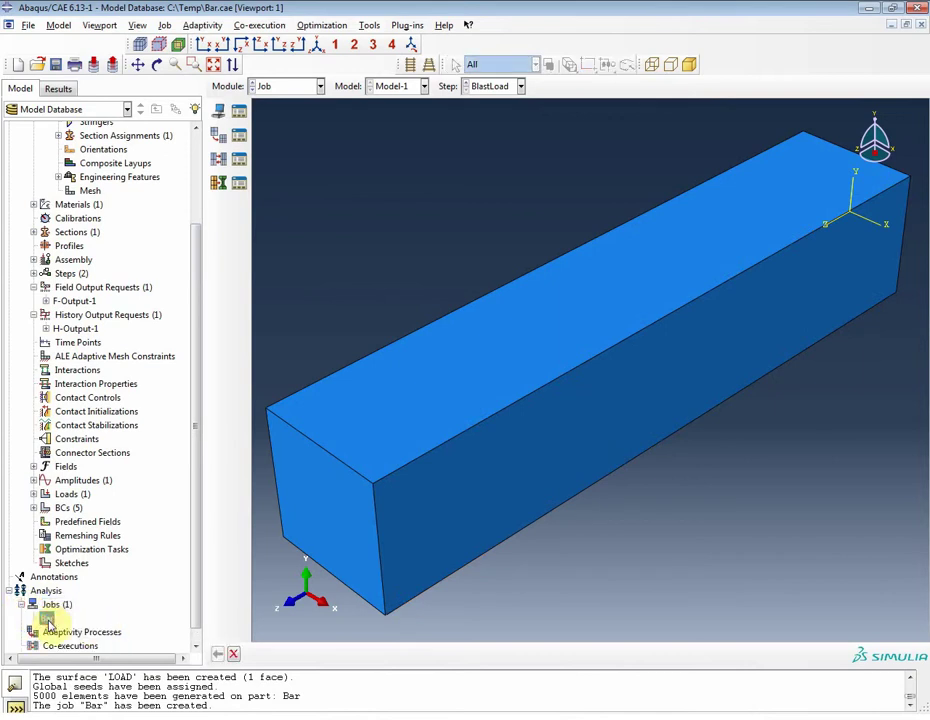
{"action": "right_click", "coordinate": [47, 620]}
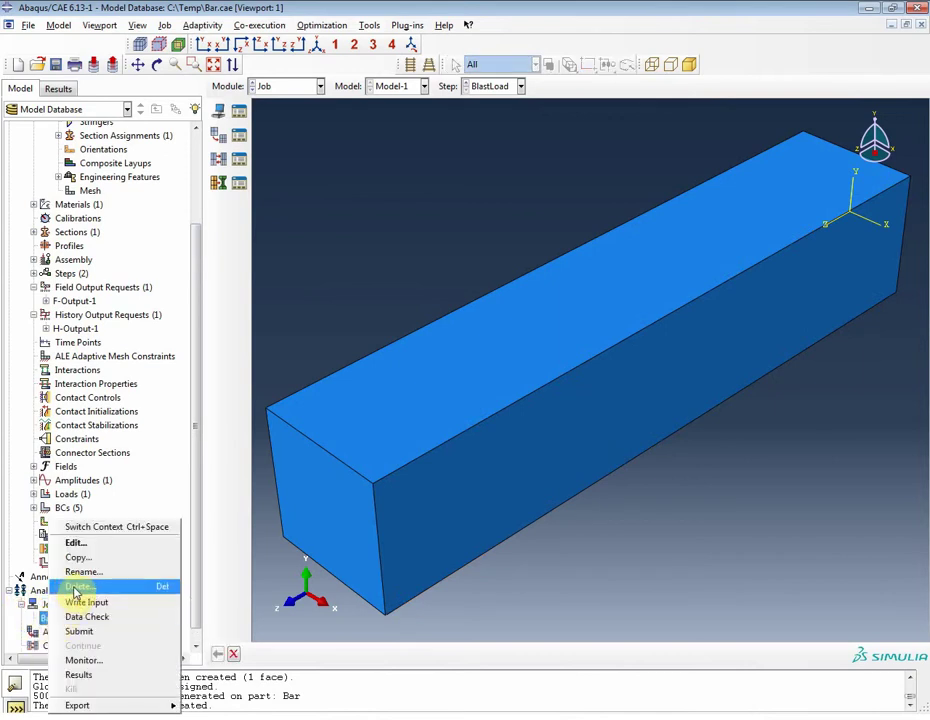
{"action": "left_click", "coordinate": [81, 632]}
{"action": "left_click", "coordinate": [52, 455]}
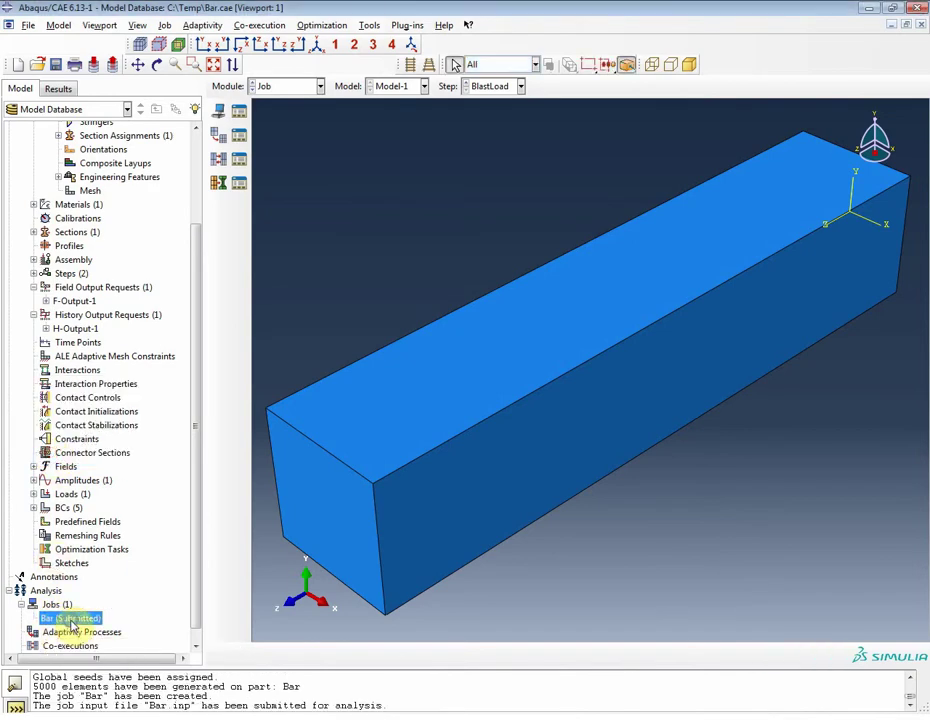
Step: Monitor the Bar job and examine its warnings, then the stable time increment statistics and most critical elements in the status file
{"action": "right_click", "coordinate": [47, 620]}
{"action": "left_click", "coordinate": [107, 660]}
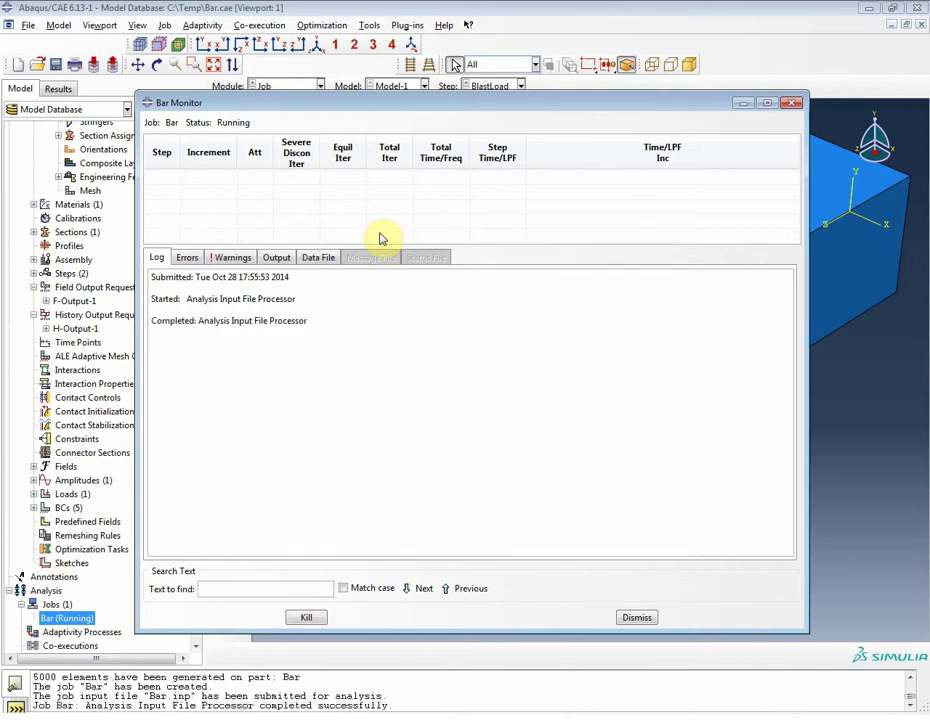
{"action": "left_click", "coordinate": [232, 257]}
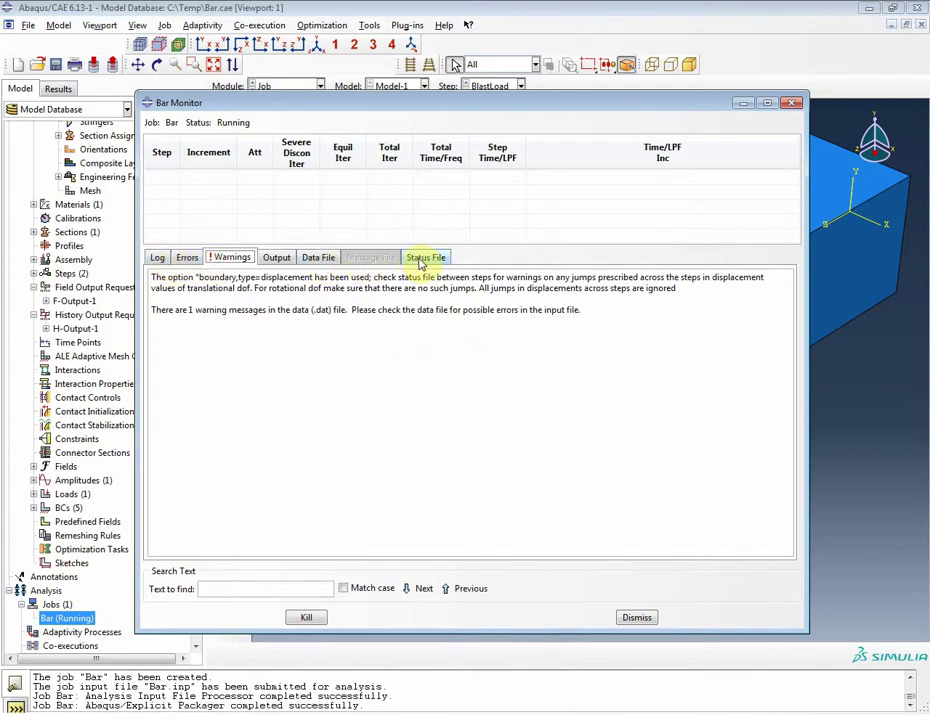
{"action": "left_click", "coordinate": [422, 258]}
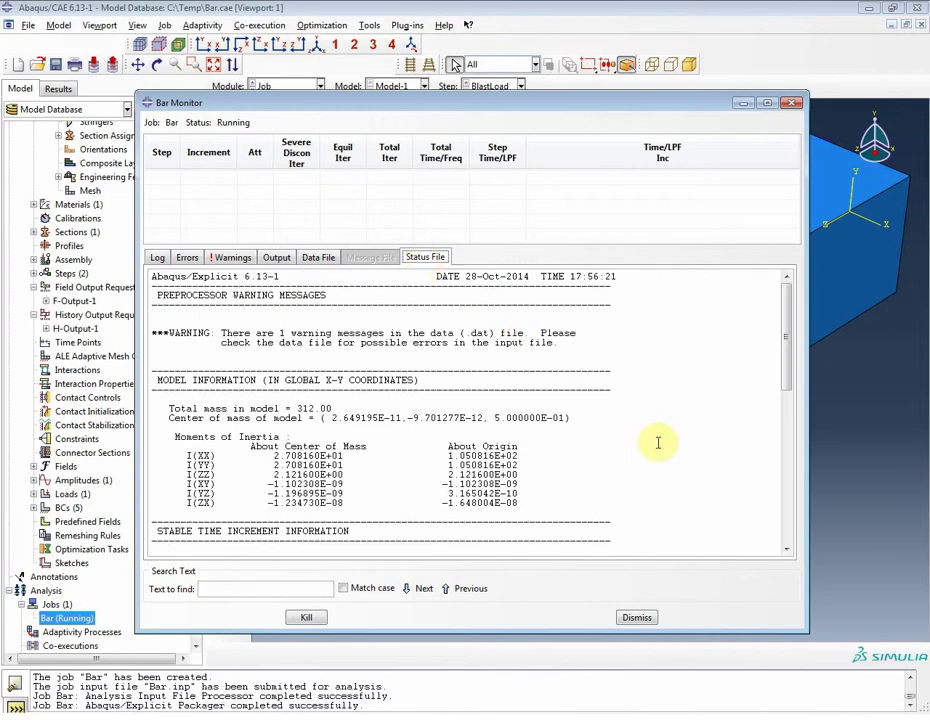
{"action": "scroll", "coordinate": [658, 435], "scroll_direction": "down", "scroll_amount": 5}
{"action": "scroll", "coordinate": [661, 437], "scroll_direction": "down", "scroll_amount": 6}
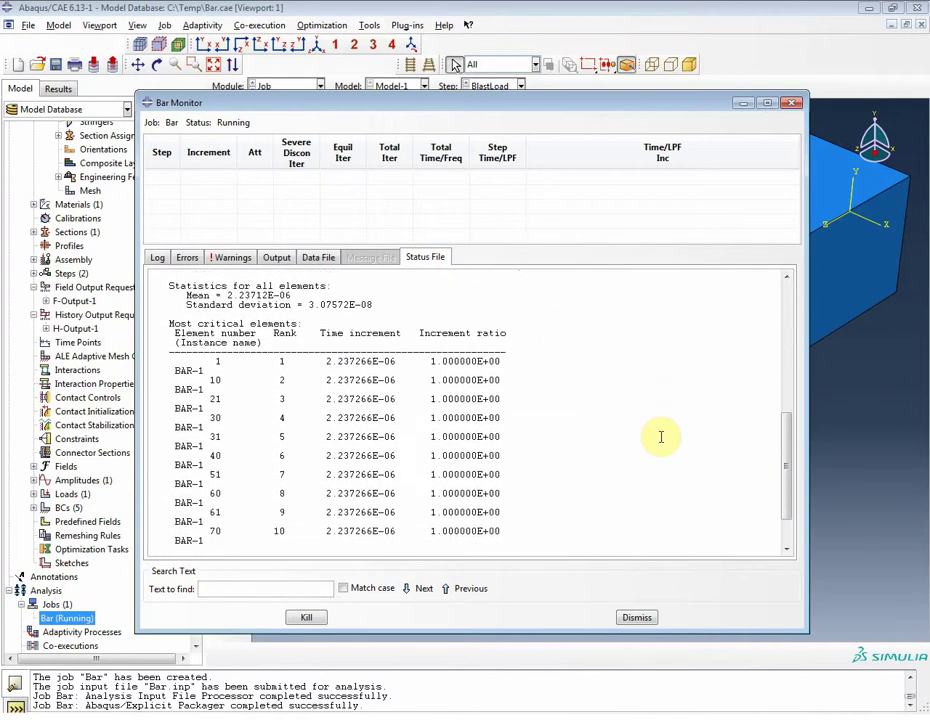
{"action": "left_click_drag", "start_coordinate": [324, 361], "coordinate": [374, 533]}
{"action": "left_click", "coordinate": [384, 521]}
{"action": "left_click_drag", "start_coordinate": [326, 361], "coordinate": [395, 362]}
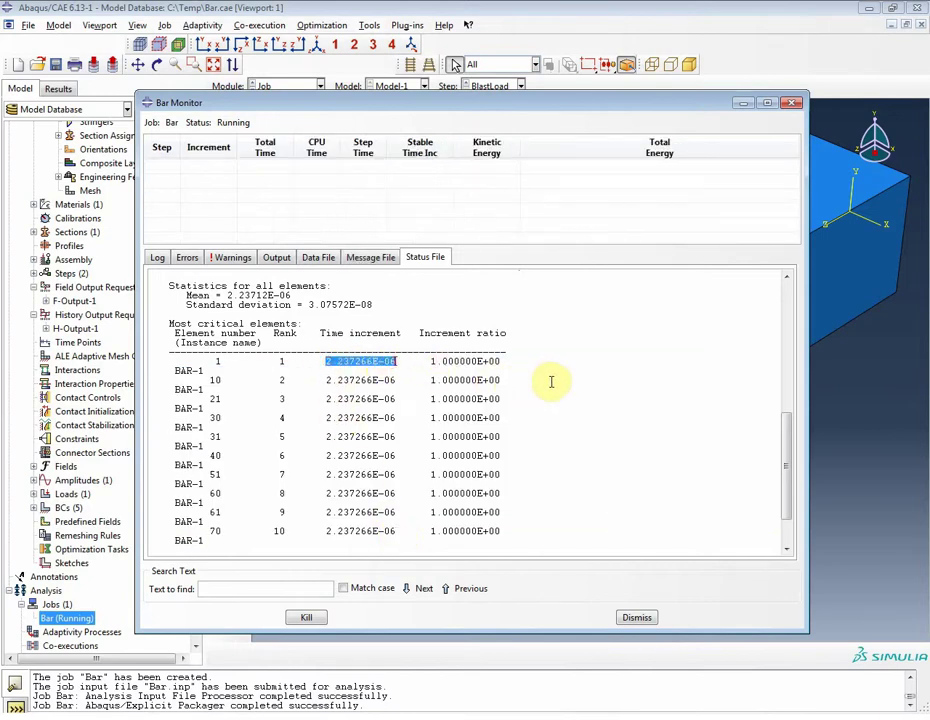
{"action": "left_click_drag", "start_coordinate": [308, 305], "coordinate": [375, 305]}
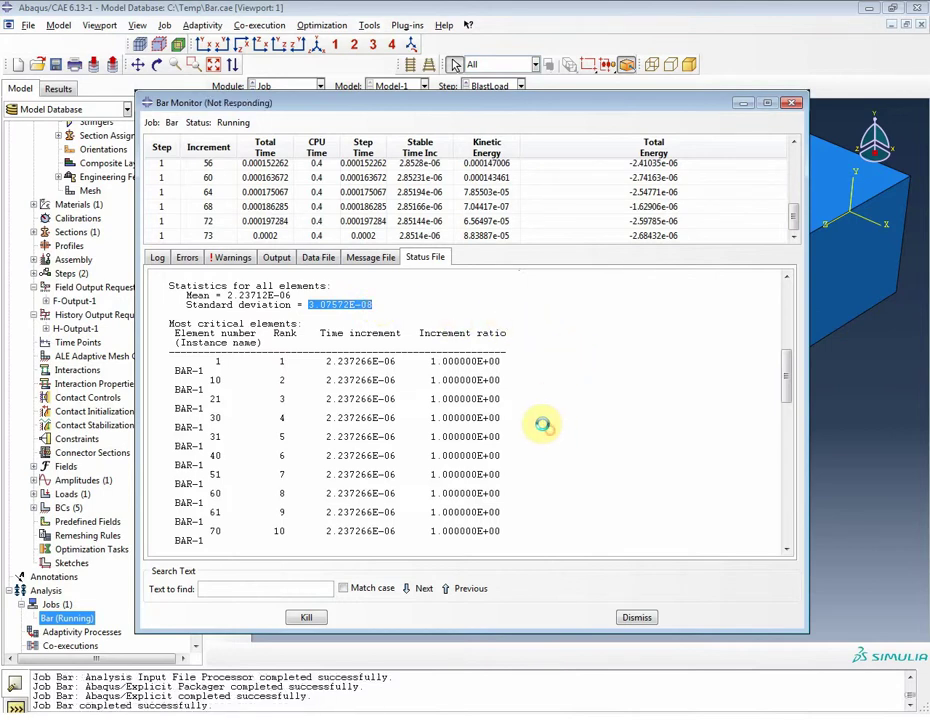
Step: Review the solution progress in the job's status file, including memory use, scaling factor and final increments, and close the monitor
{"action": "scroll", "coordinate": [545, 420], "scroll_direction": "down", "scroll_amount": 5}
{"action": "scroll", "coordinate": [540, 415], "scroll_direction": "down", "scroll_amount": 6}
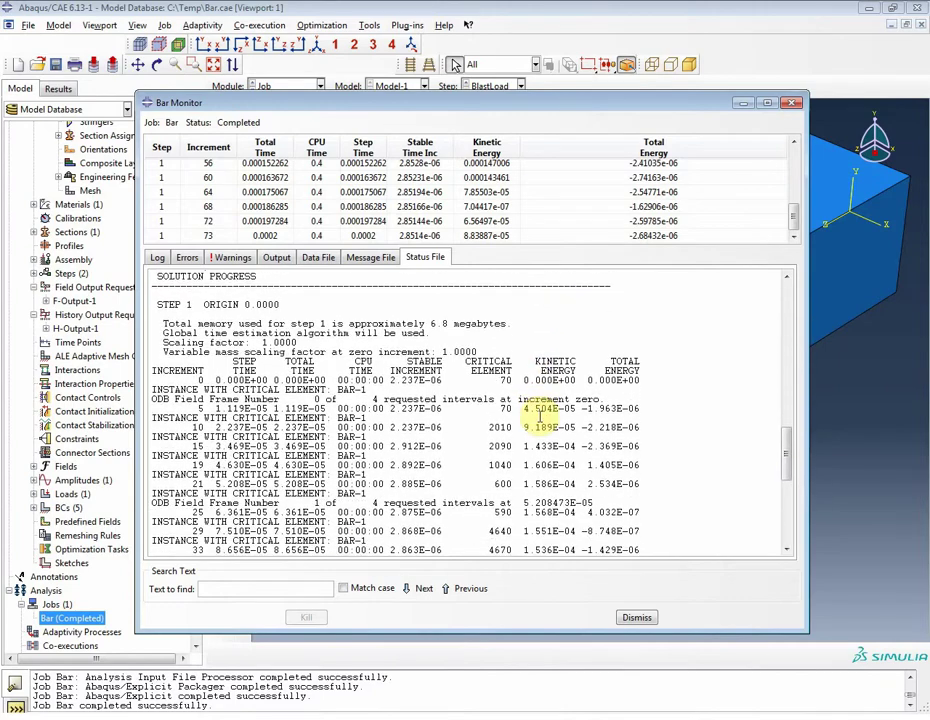
{"action": "scroll", "coordinate": [541, 418], "scroll_direction": "up", "scroll_amount": 2}
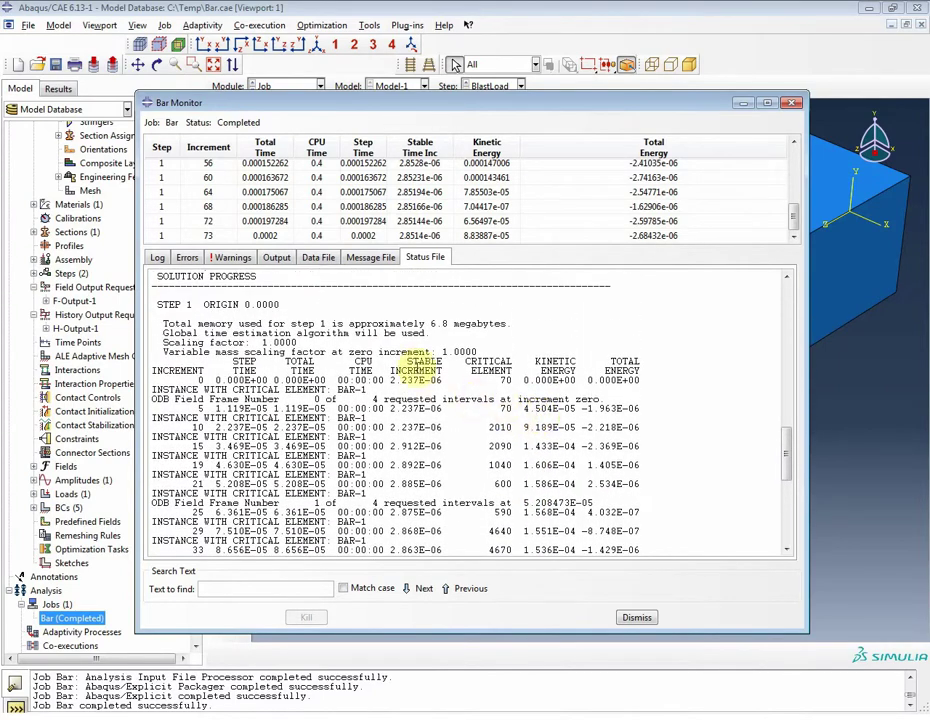
{"action": "left_click_drag", "start_coordinate": [428, 325], "coordinate": [498, 328]}
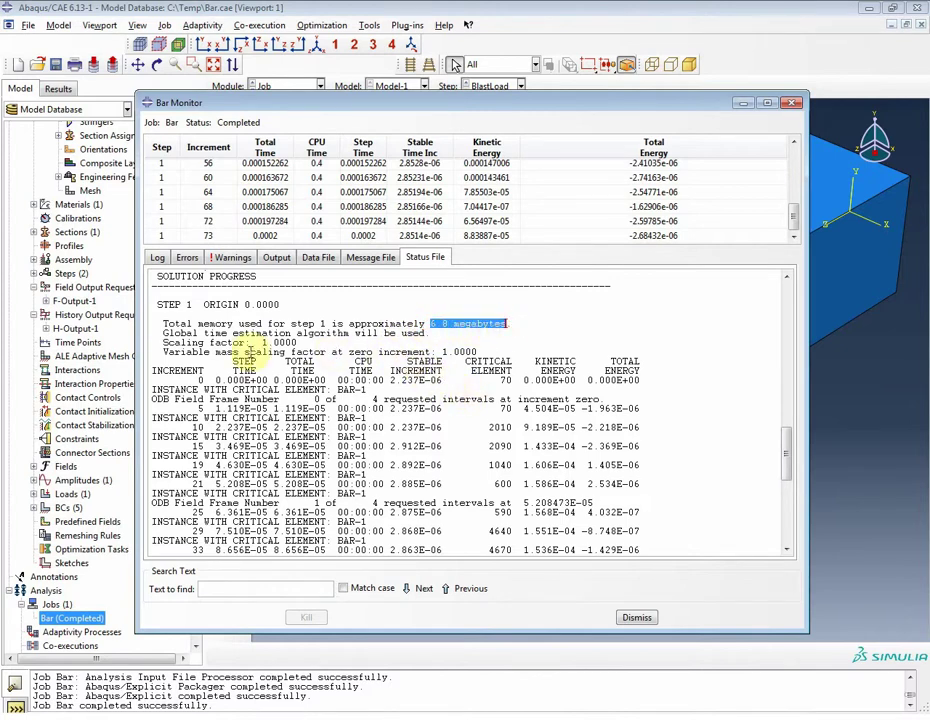
{"action": "left_click_drag", "start_coordinate": [250, 343], "coordinate": [296, 343]}
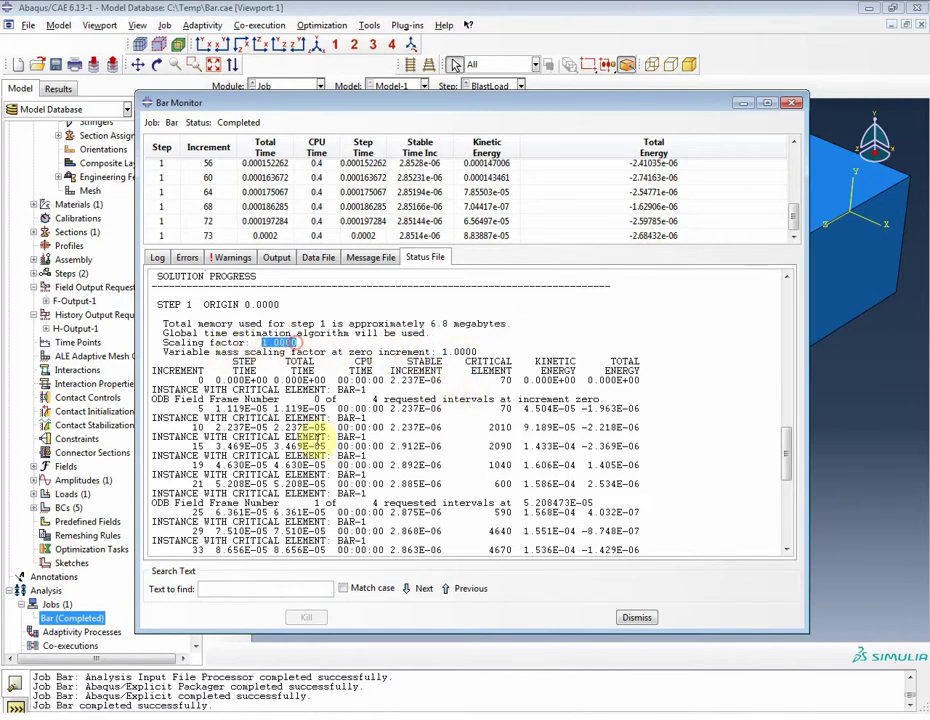
{"action": "scroll", "coordinate": [452, 435], "scroll_direction": "down", "scroll_amount": 1}
{"action": "scroll", "coordinate": [452, 432], "scroll_direction": "down", "scroll_amount": 10}
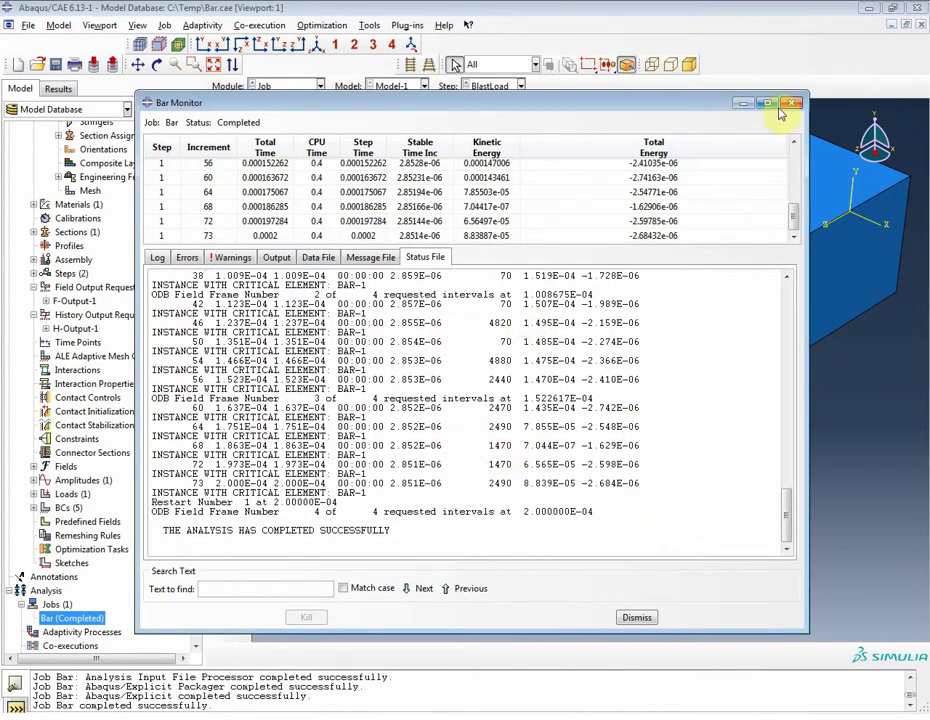
{"action": "left_click", "coordinate": [790, 103]}
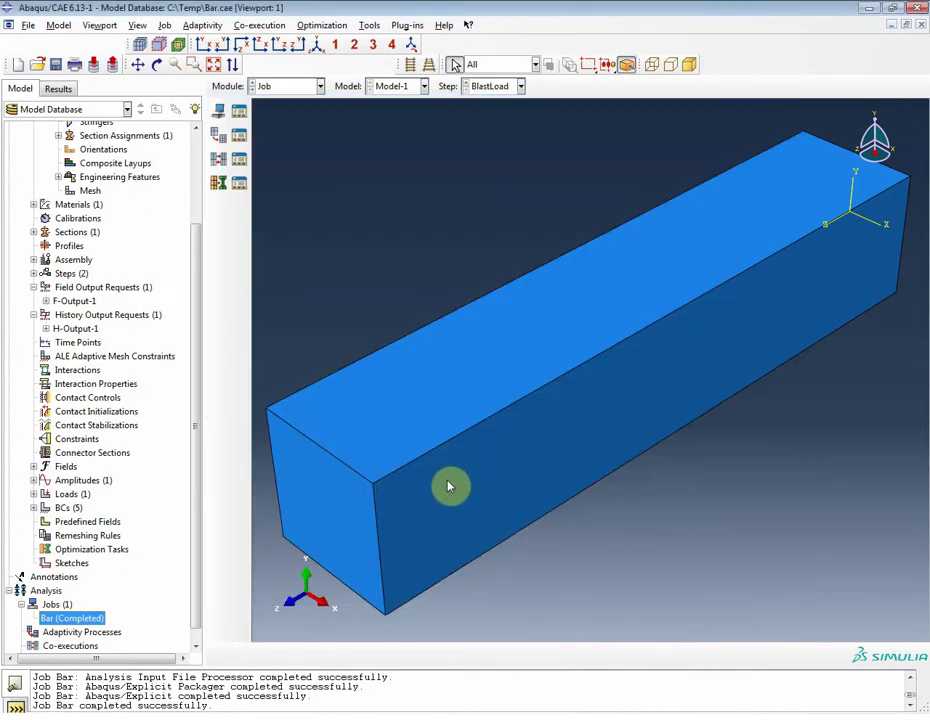
Step: Open the Bar job's results and bring up the incrementation data of Step 1 in Job Diagnostics
{"action": "right_click", "coordinate": [60, 619]}
{"action": "left_click", "coordinate": [75, 675]}
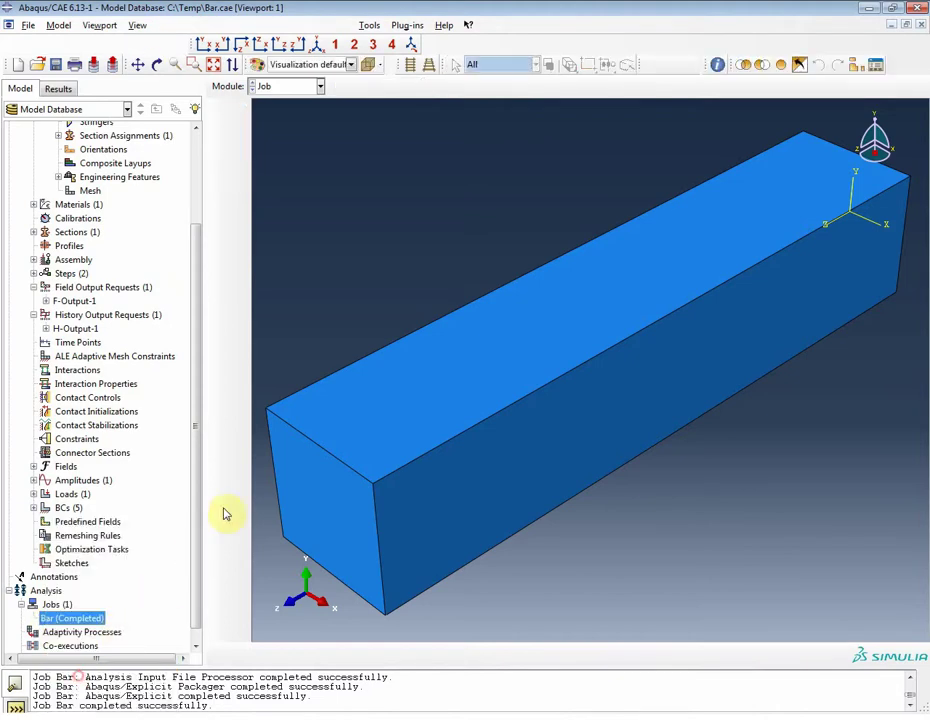
{"action": "left_click", "coordinate": [350, 24]}
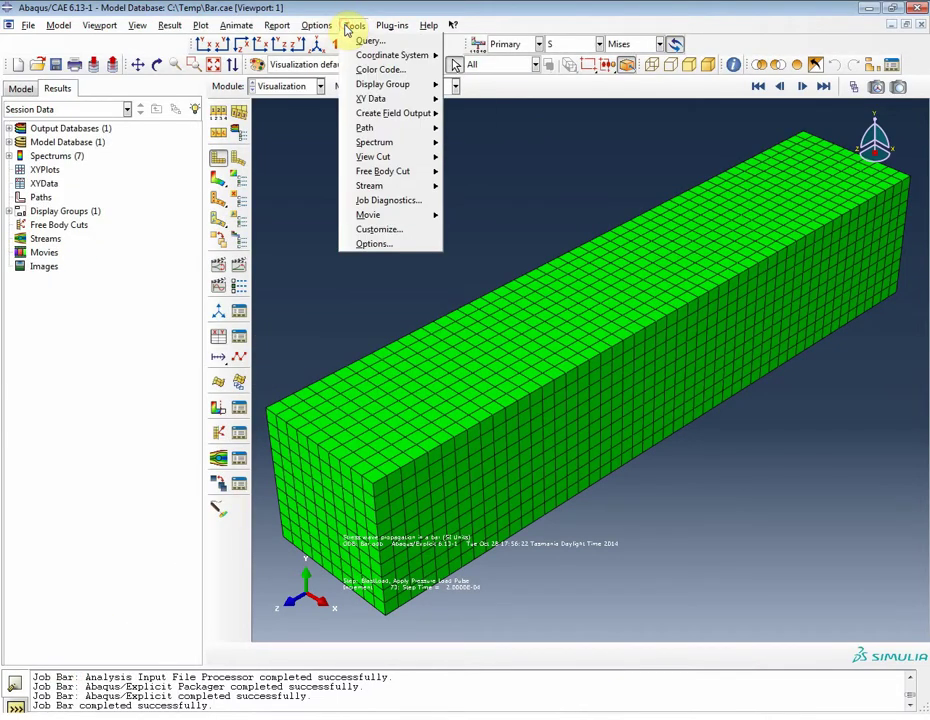
{"action": "left_click", "coordinate": [369, 203]}
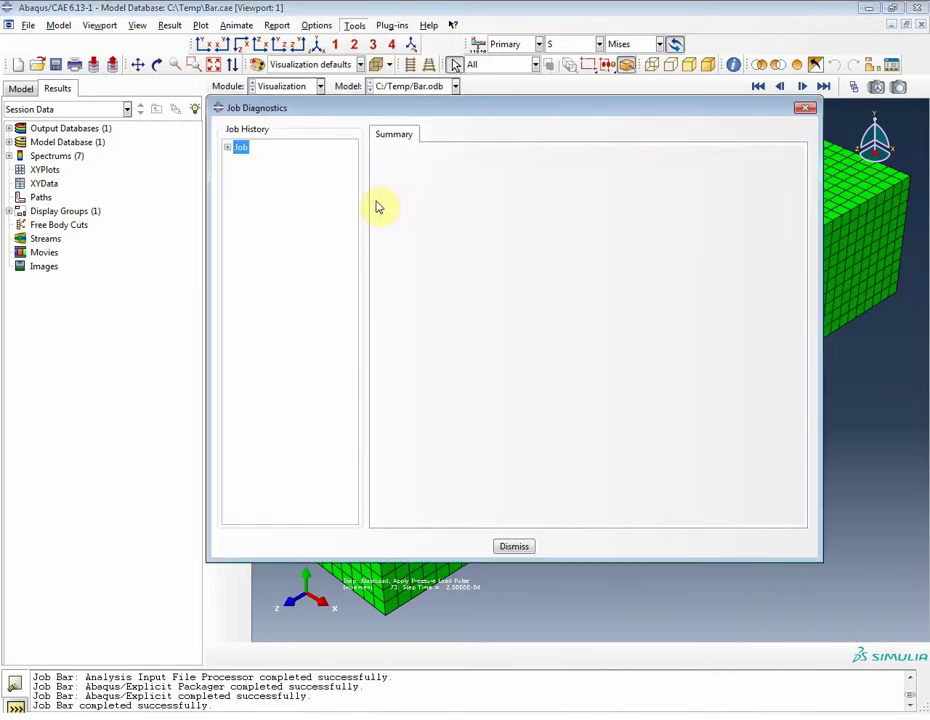
{"action": "left_click", "coordinate": [228, 148]}
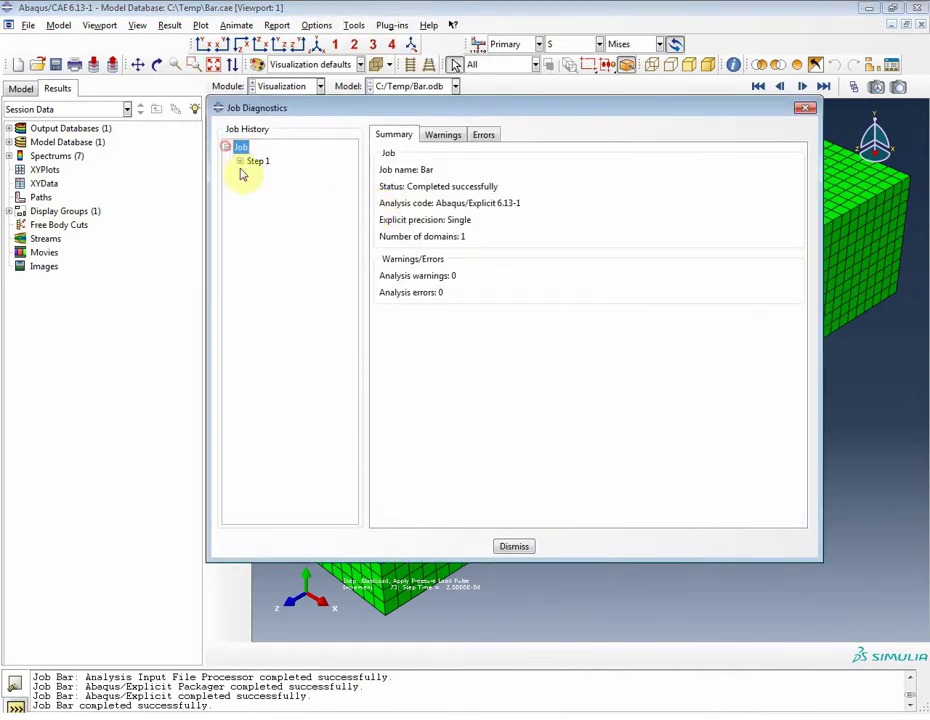
{"action": "left_click", "coordinate": [256, 161]}
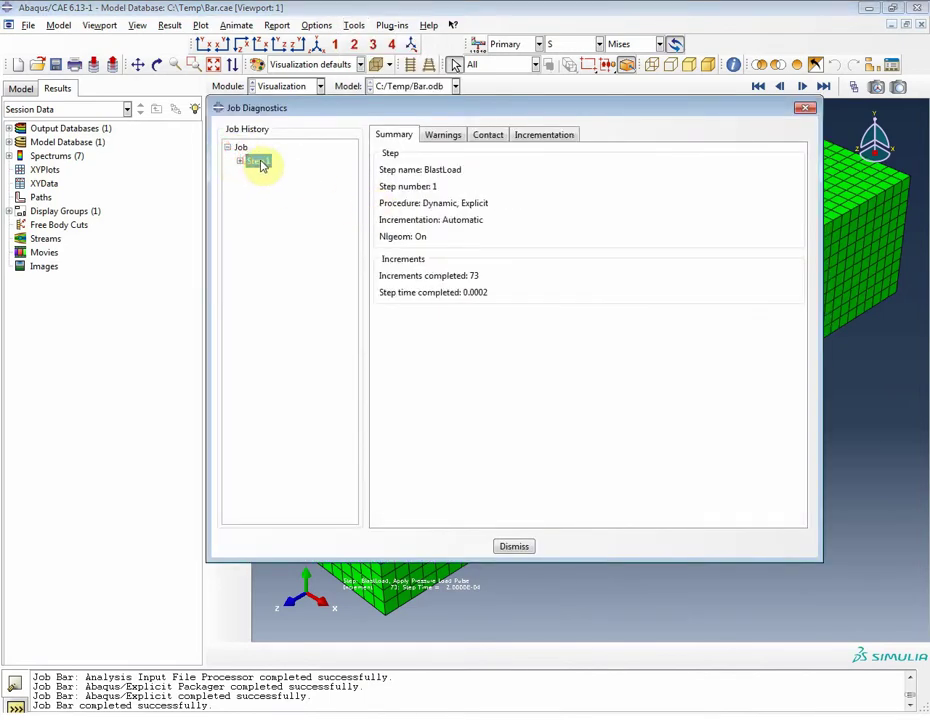
{"action": "left_click", "coordinate": [538, 135]}
Step: Plot the stable increment against the increment number from the job diagnostics and move the dialog clear of the plot
{"action": "left_click", "coordinate": [386, 191]}
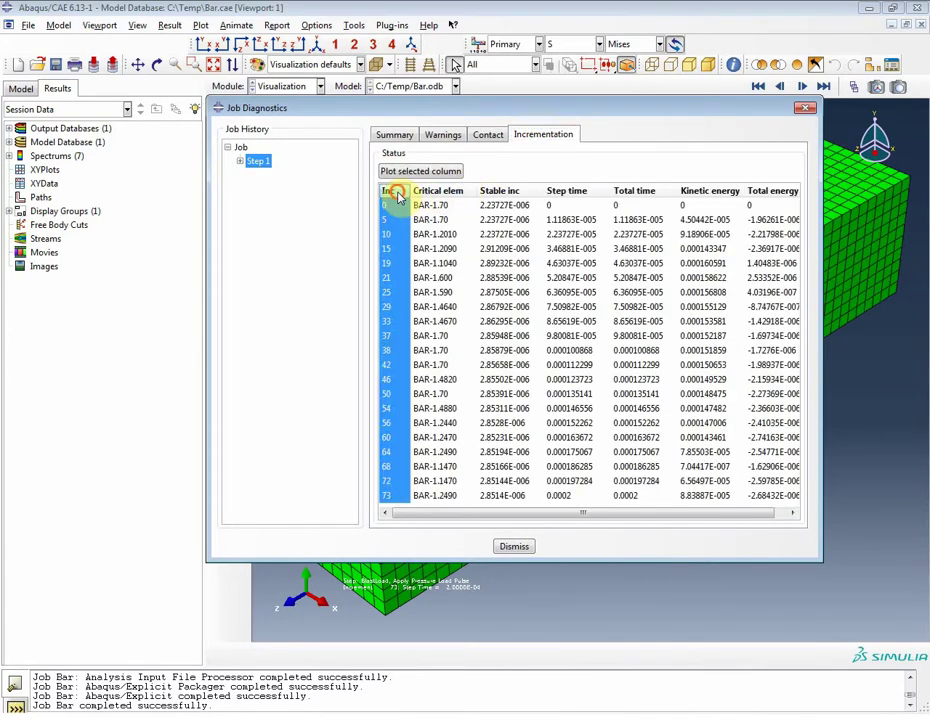
{"action": "left_click", "coordinate": [505, 191], "text": "ctrl"}
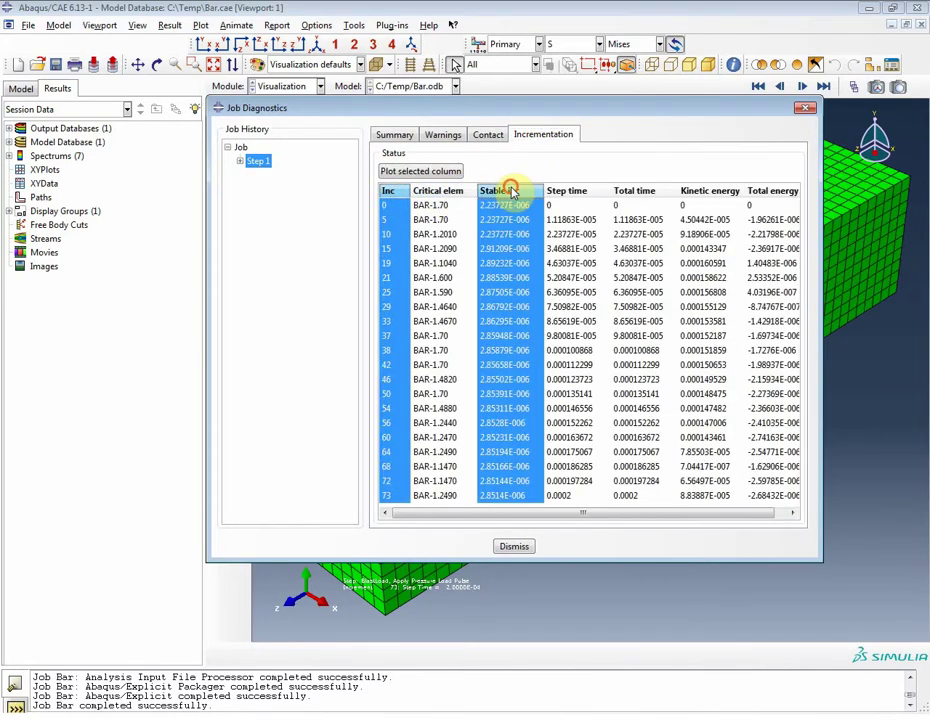
{"action": "left_click", "coordinate": [421, 172]}
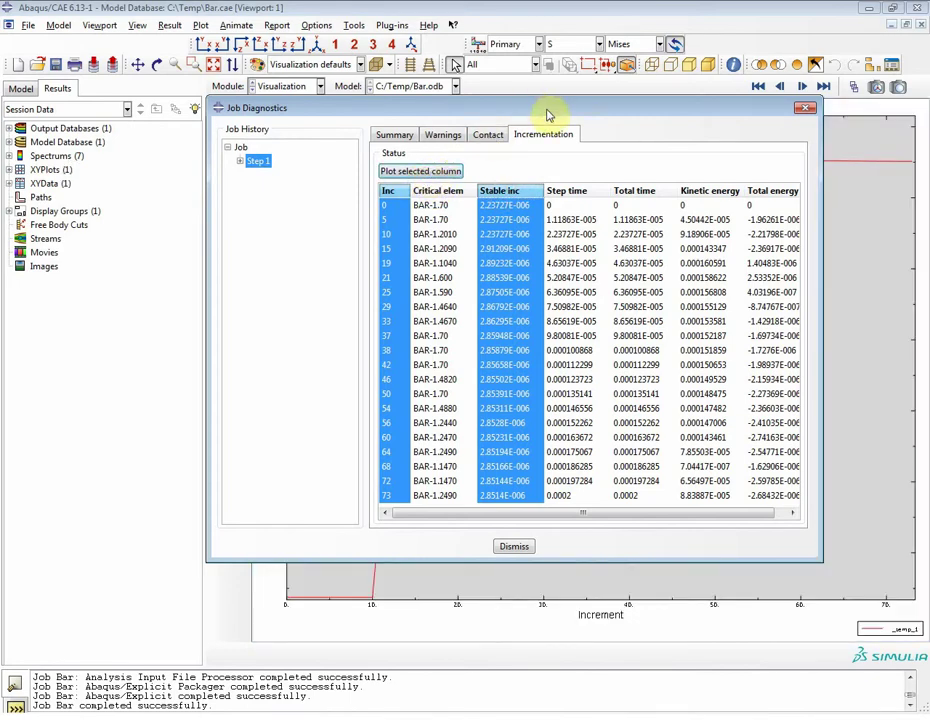
{"action": "left_click_drag", "start_coordinate": [520, 113], "coordinate": [21, 113]}
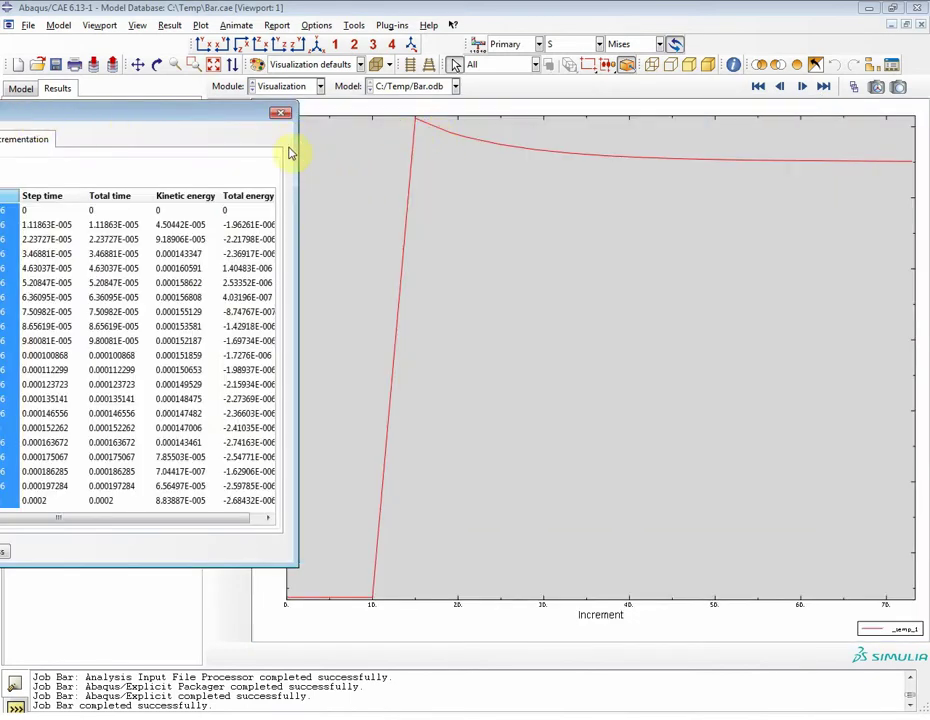
{"action": "left_click_drag", "start_coordinate": [197, 118], "coordinate": [95, 118]}
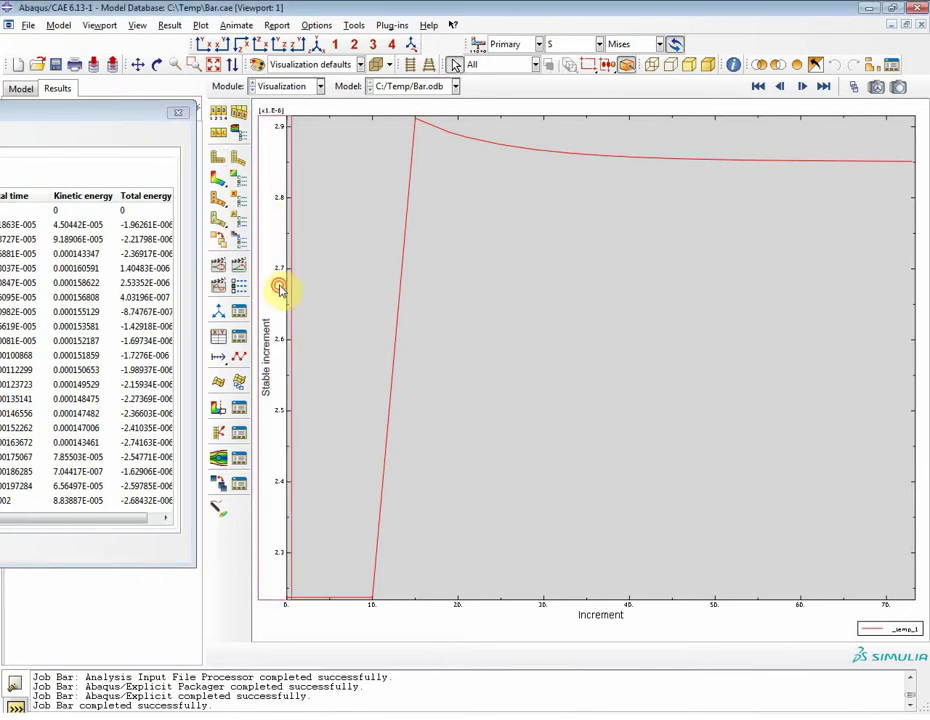
Step: Set the plot's Y axis scale to a fixed minimum of 2e-6 and a maximum of 3e-6
{"action": "double_click", "coordinate": [280, 288]}
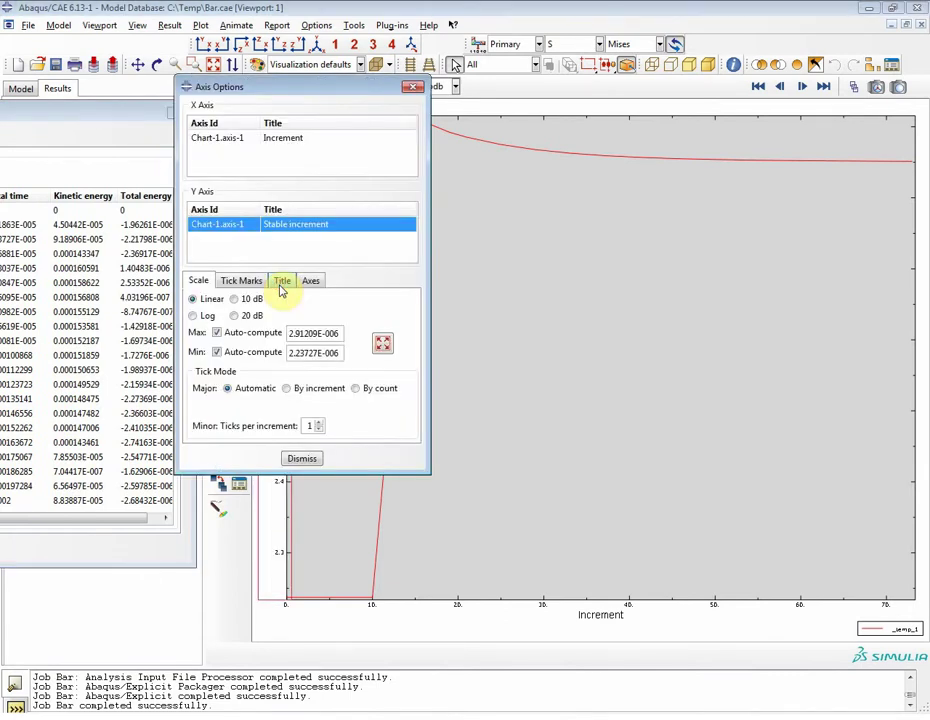
{"action": "left_click", "coordinate": [238, 352]}
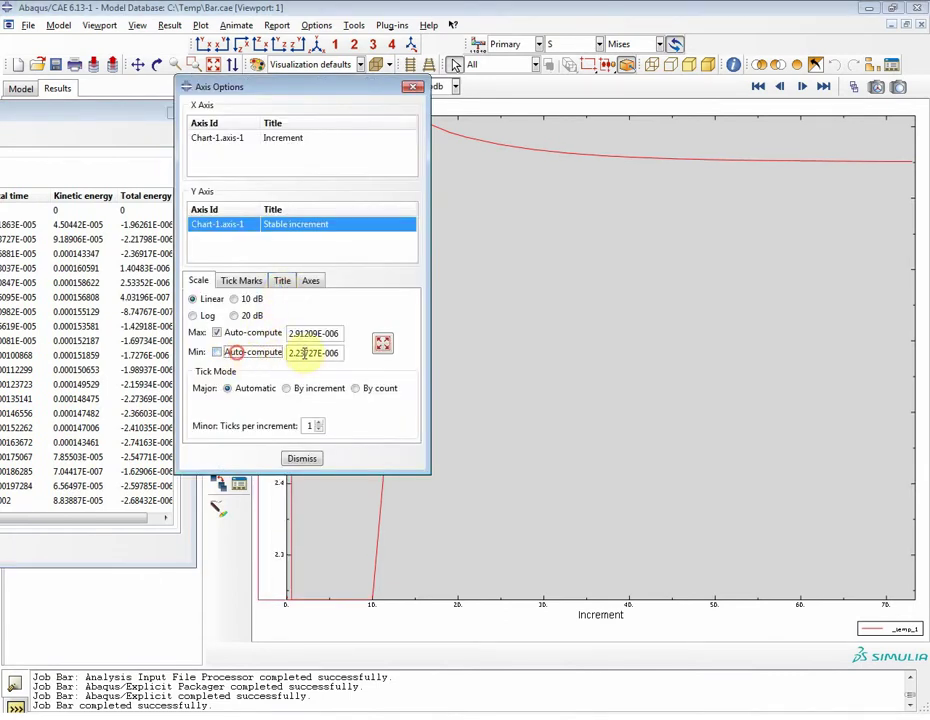
{"action": "left_click_drag", "start_coordinate": [289, 353], "coordinate": [350, 353]}
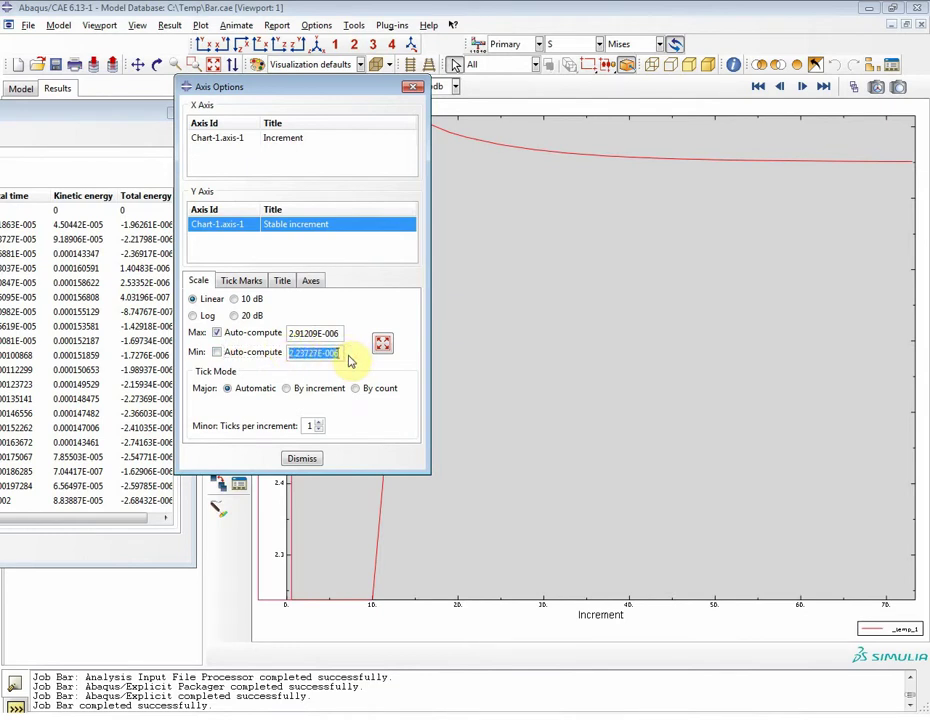
{"action": "type", "text": "2e-6"}
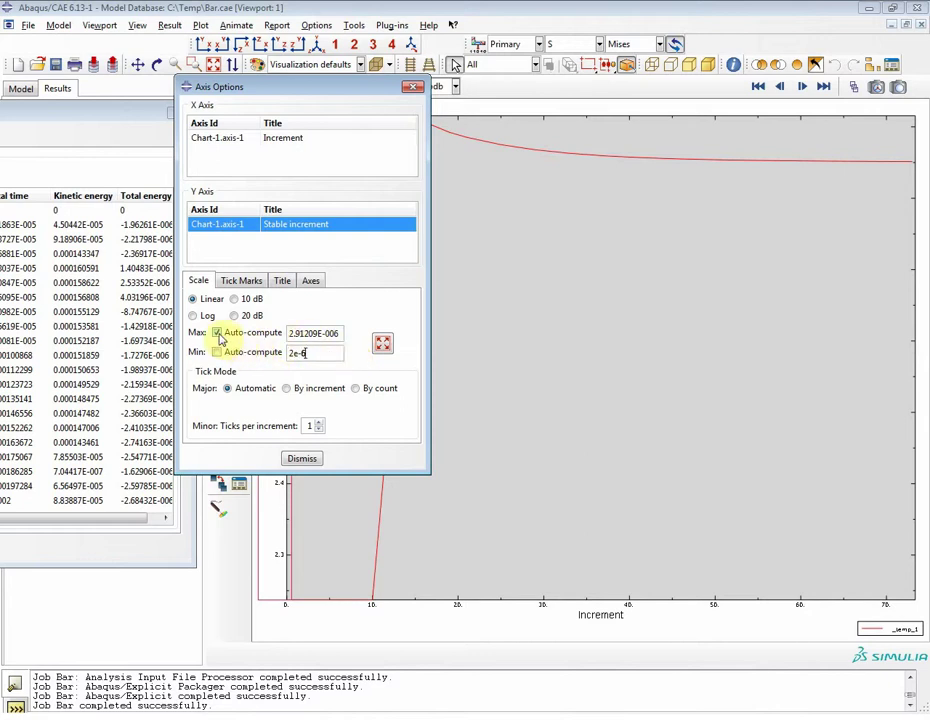
{"action": "key", "text": "Return"}
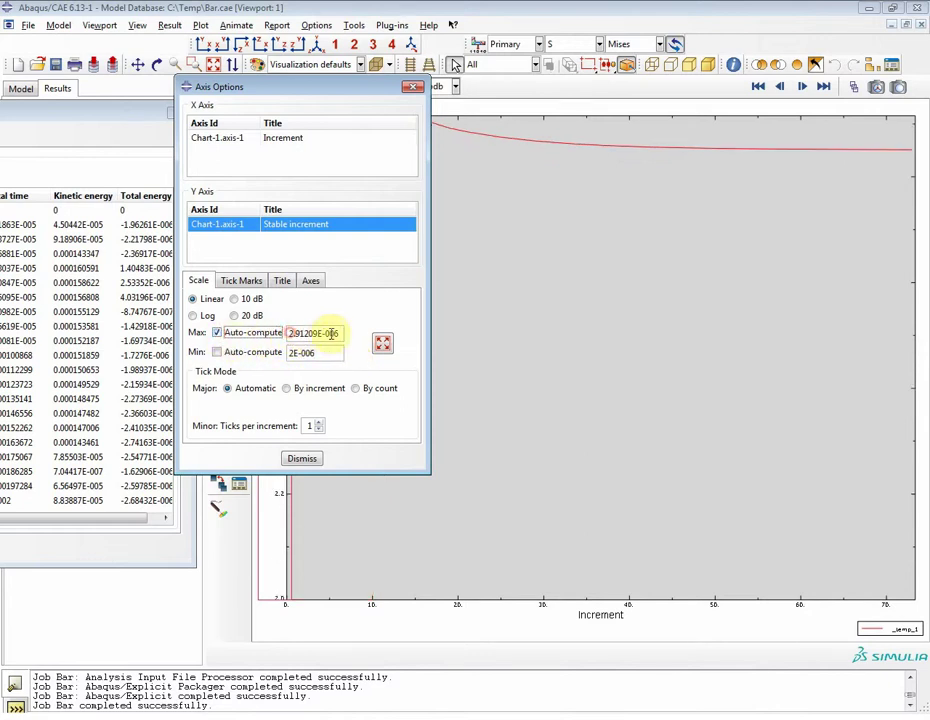
{"action": "left_click_drag", "start_coordinate": [338, 333], "coordinate": [281, 336]}
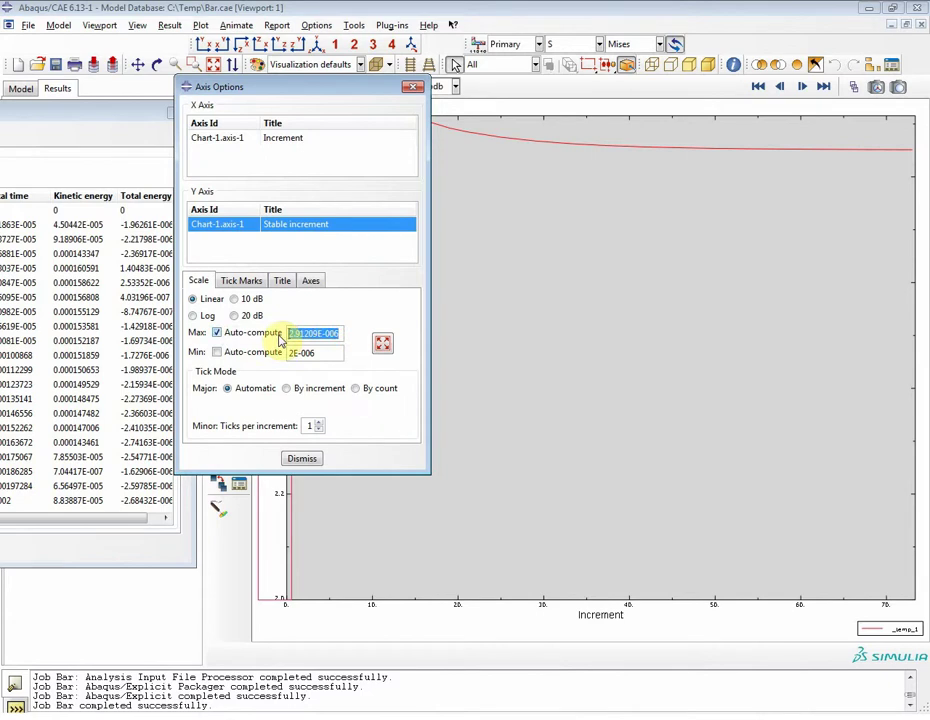
{"action": "type", "text": "3e-6"}
Step: Set the Y axis label font size to 12 points
{"action": "left_click", "coordinate": [282, 283]}
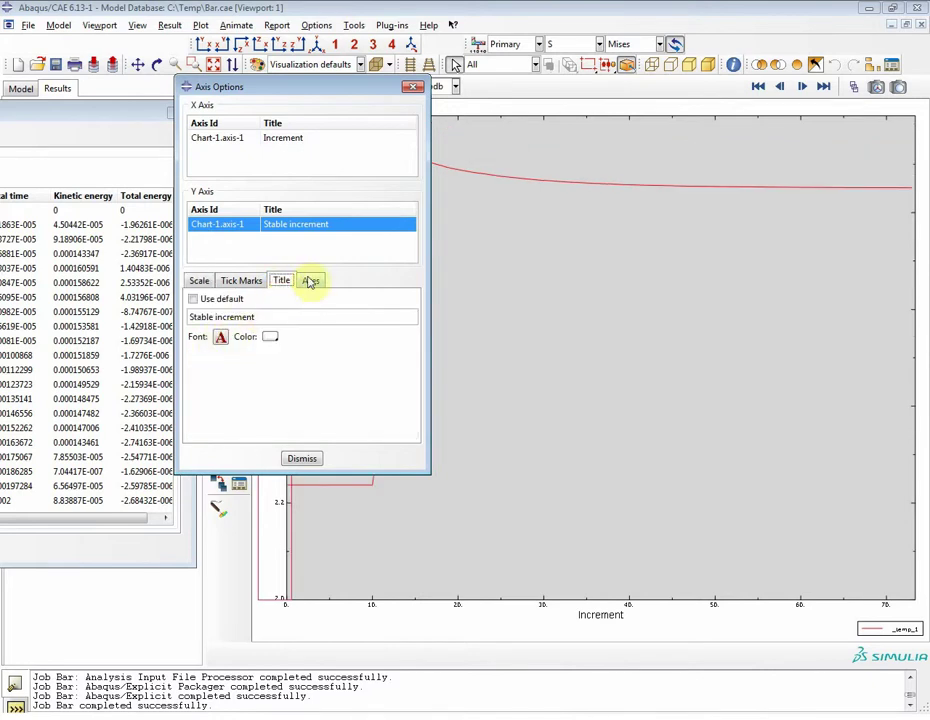
{"action": "left_click", "coordinate": [310, 281]}
{"action": "left_click", "coordinate": [222, 383]}
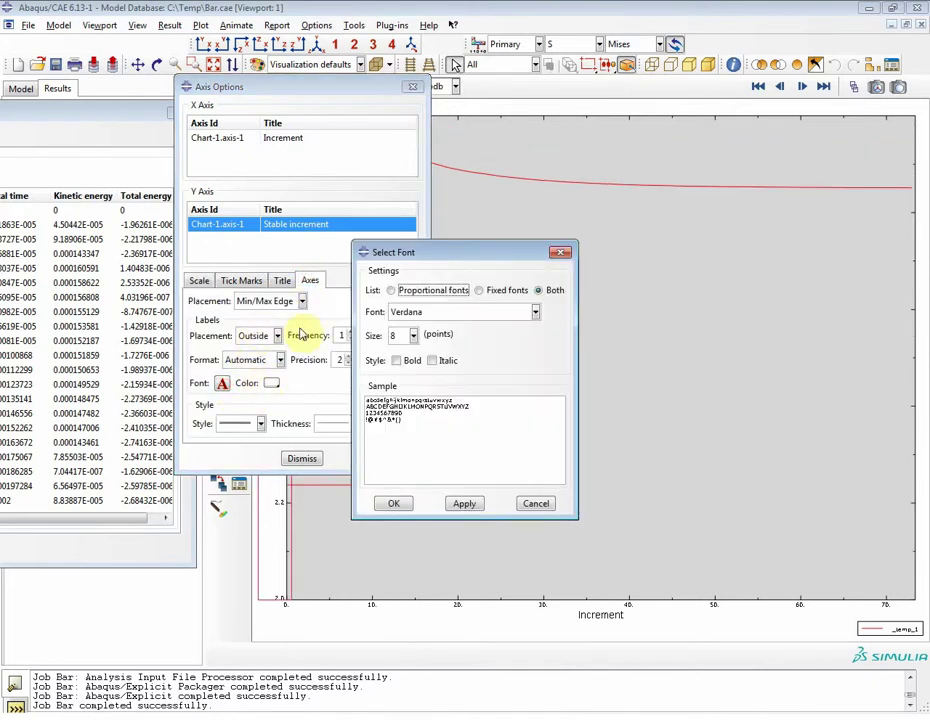
{"action": "left_click", "coordinate": [411, 336]}
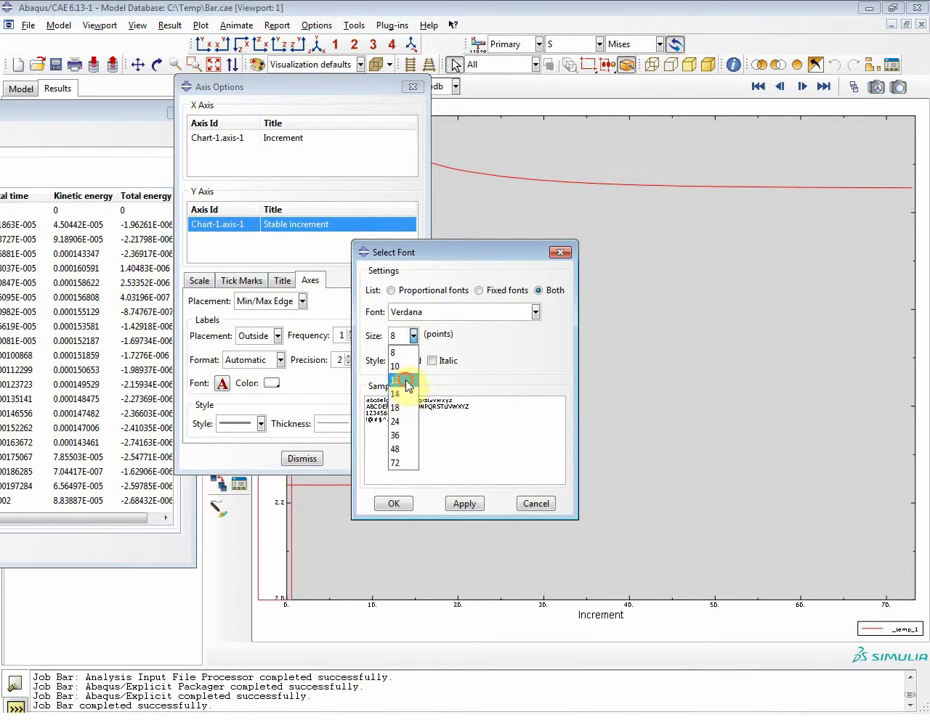
{"action": "left_click", "coordinate": [412, 381]}
{"action": "left_click", "coordinate": [398, 503]}
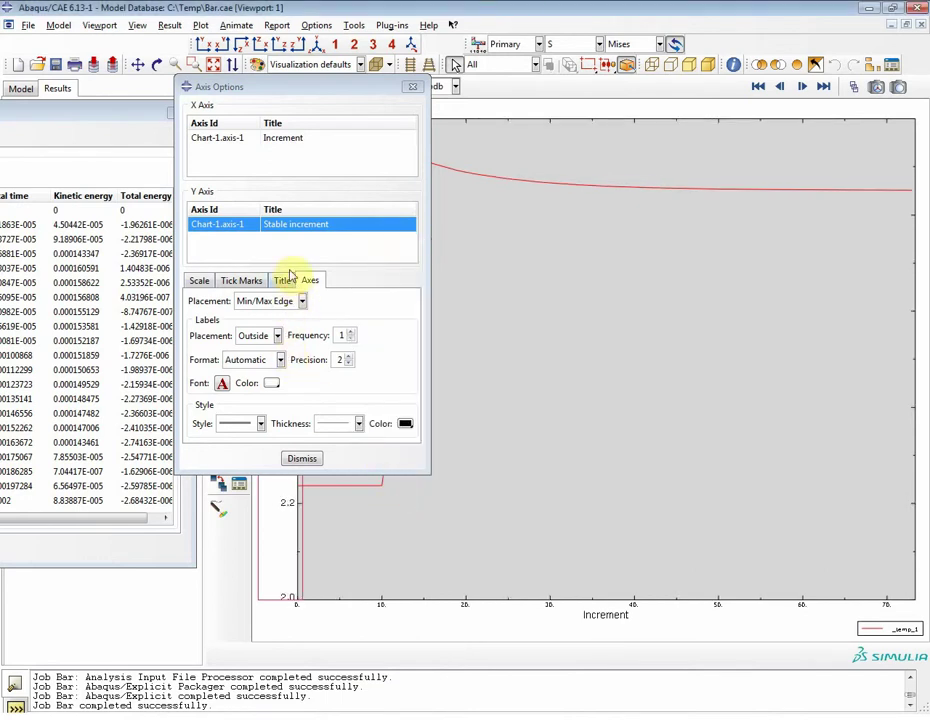
Step: Set the label font size of the Increment X axis to 12 points
{"action": "left_click", "coordinate": [222, 139]}
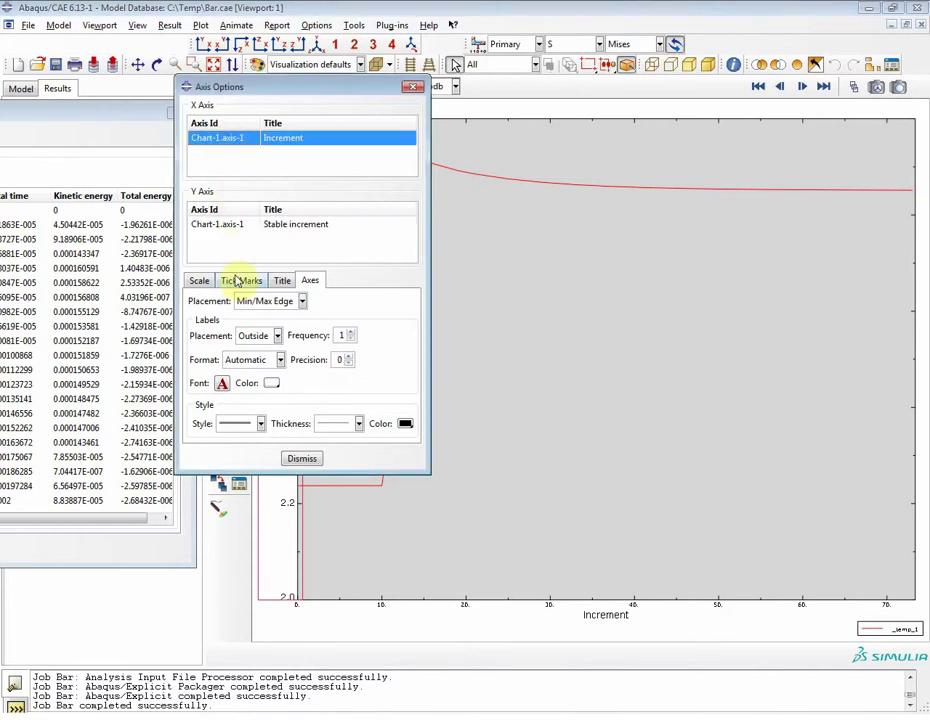
{"action": "left_click", "coordinate": [282, 281]}
{"action": "left_click", "coordinate": [312, 281]}
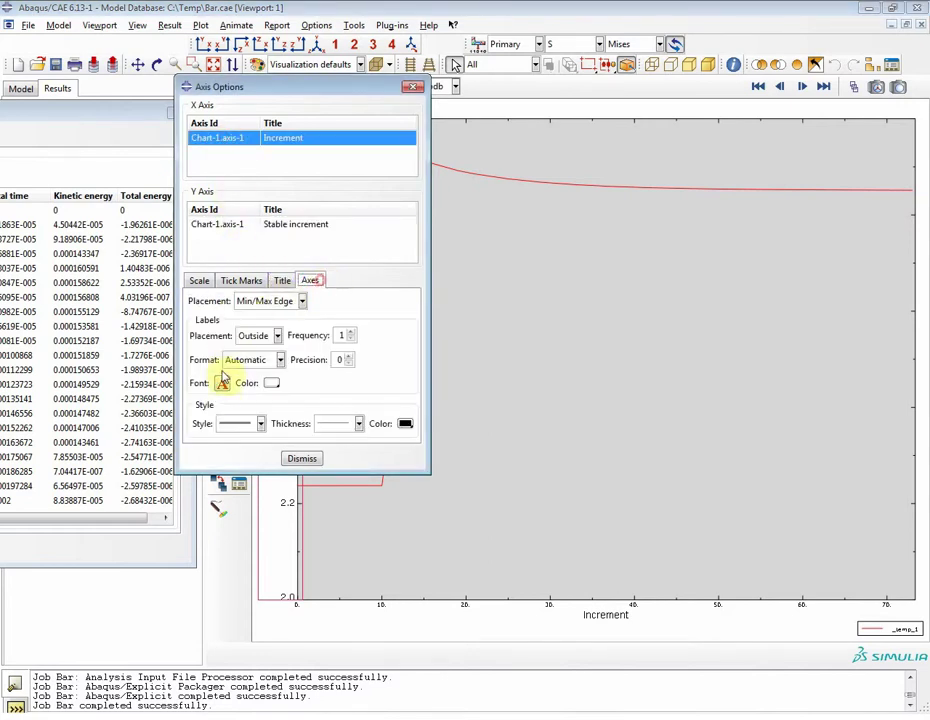
{"action": "left_click", "coordinate": [222, 383]}
{"action": "left_click", "coordinate": [416, 339]}
{"action": "left_click", "coordinate": [405, 393]}
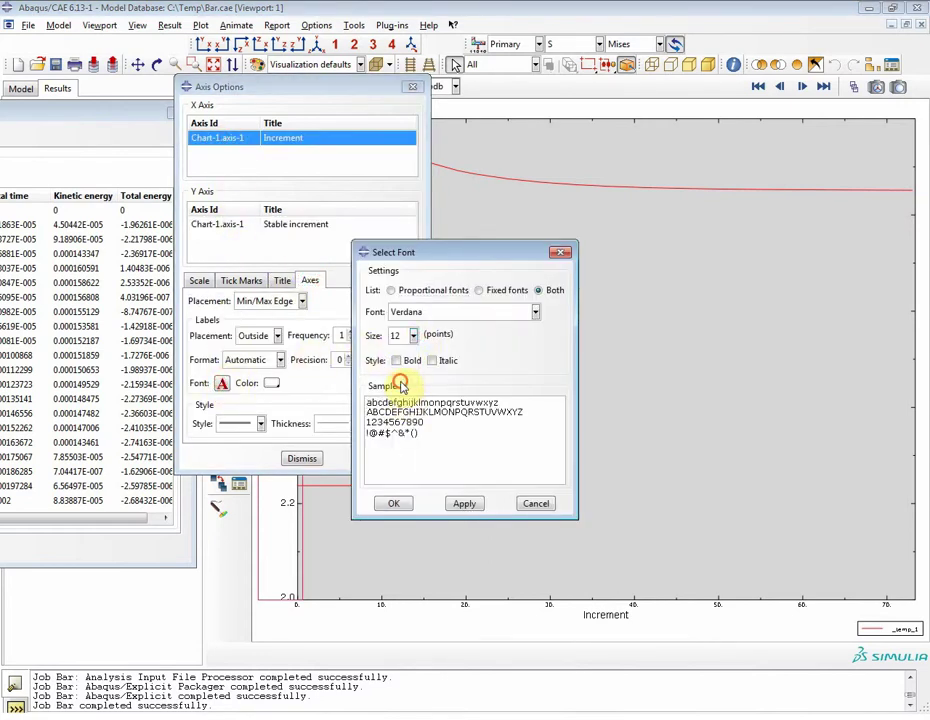
{"action": "left_click", "coordinate": [477, 502]}
{"action": "left_click", "coordinate": [410, 505]}
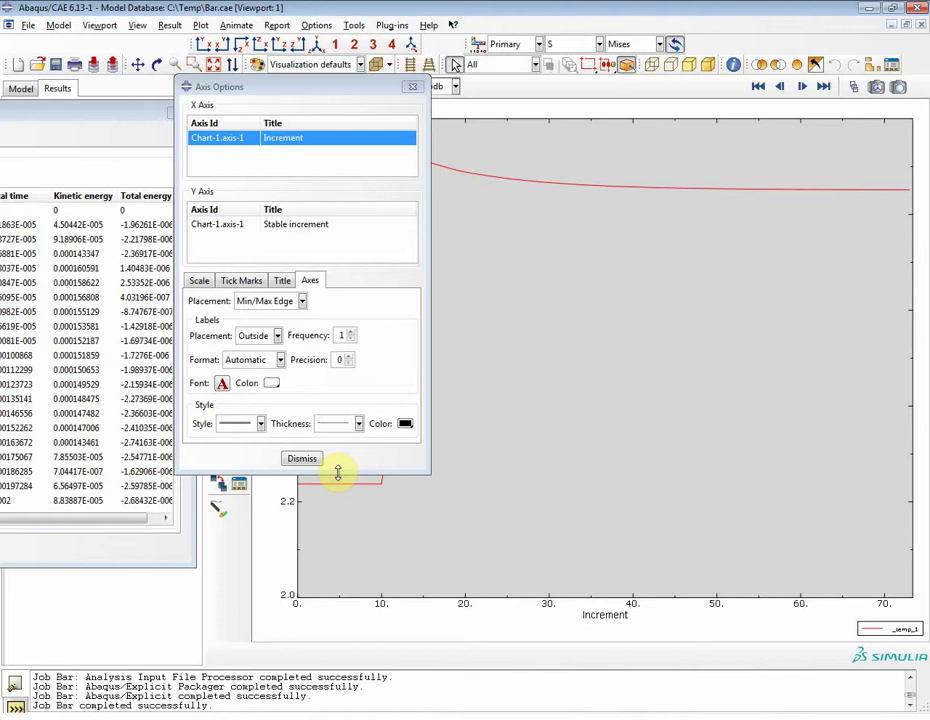
Step: Set the chart legend font size to 12 points and close the chart option and Job Diagnostics dialogs
{"action": "double_click", "coordinate": [899, 635]}
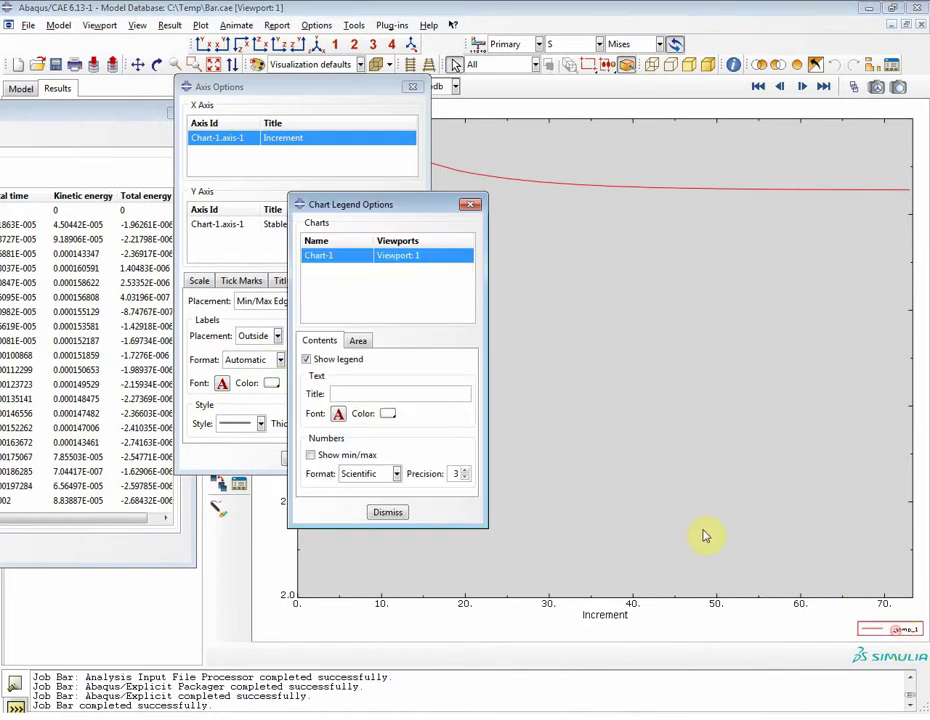
{"action": "left_click", "coordinate": [339, 414]}
{"action": "left_click", "coordinate": [413, 336]}
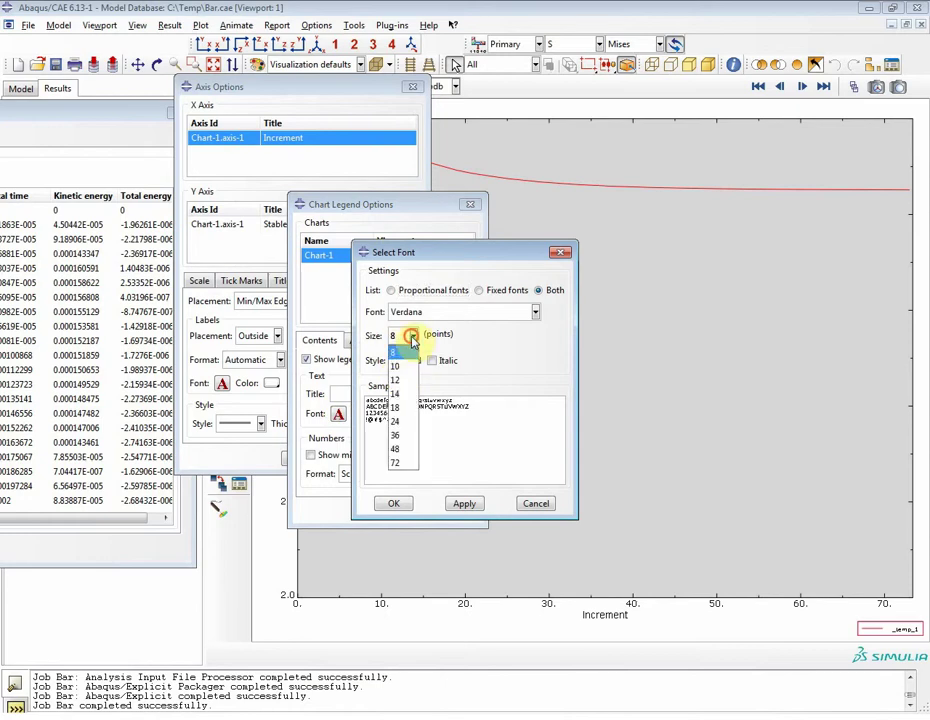
{"action": "left_click", "coordinate": [408, 381]}
{"action": "left_click", "coordinate": [394, 503]}
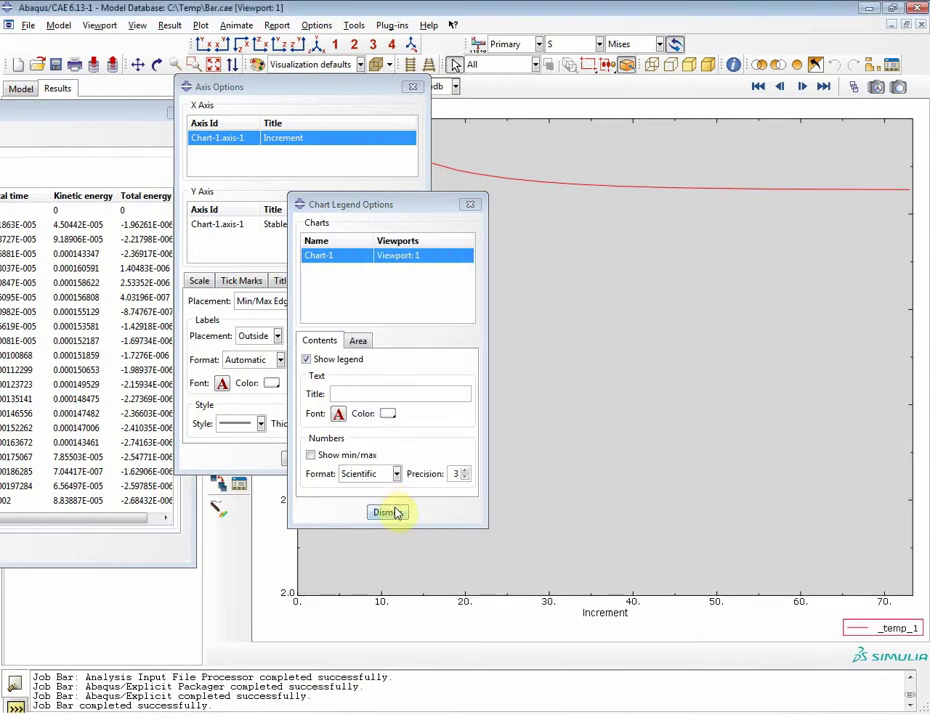
{"action": "left_click", "coordinate": [394, 512]}
{"action": "left_click", "coordinate": [314, 463]}
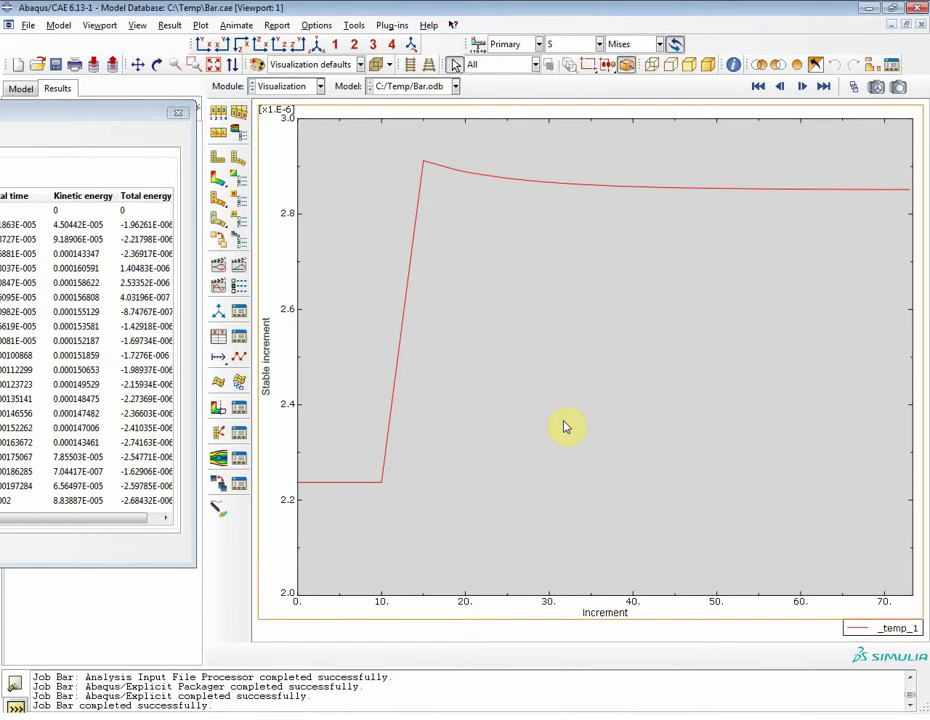
{"action": "left_click_drag", "start_coordinate": [110, 112], "coordinate": [587, 120]}
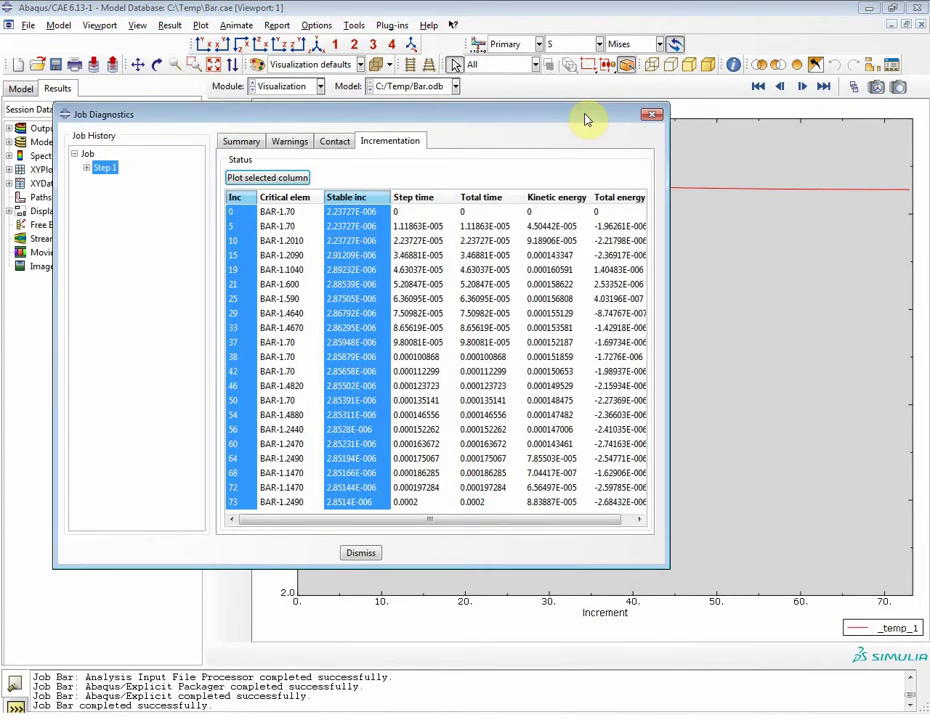
{"action": "left_click", "coordinate": [651, 114]}
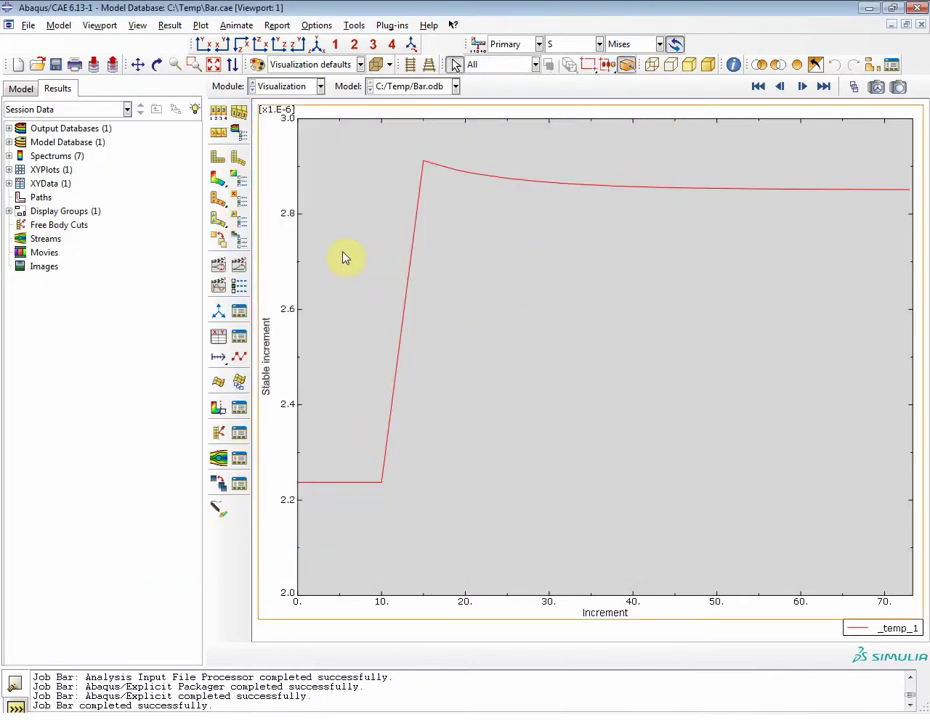
{"action": "double_click", "coordinate": [40, 197]}
{"action": "left_click", "coordinate": [200, 344]}
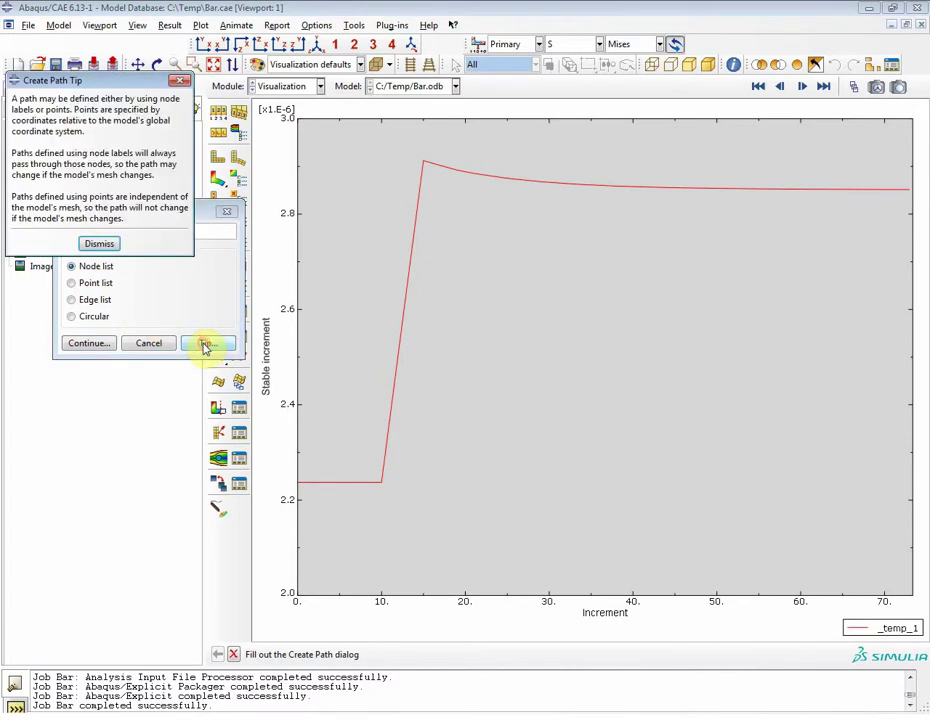
{"action": "left_click", "coordinate": [100, 244]}
{"action": "left_click", "coordinate": [160, 343]}
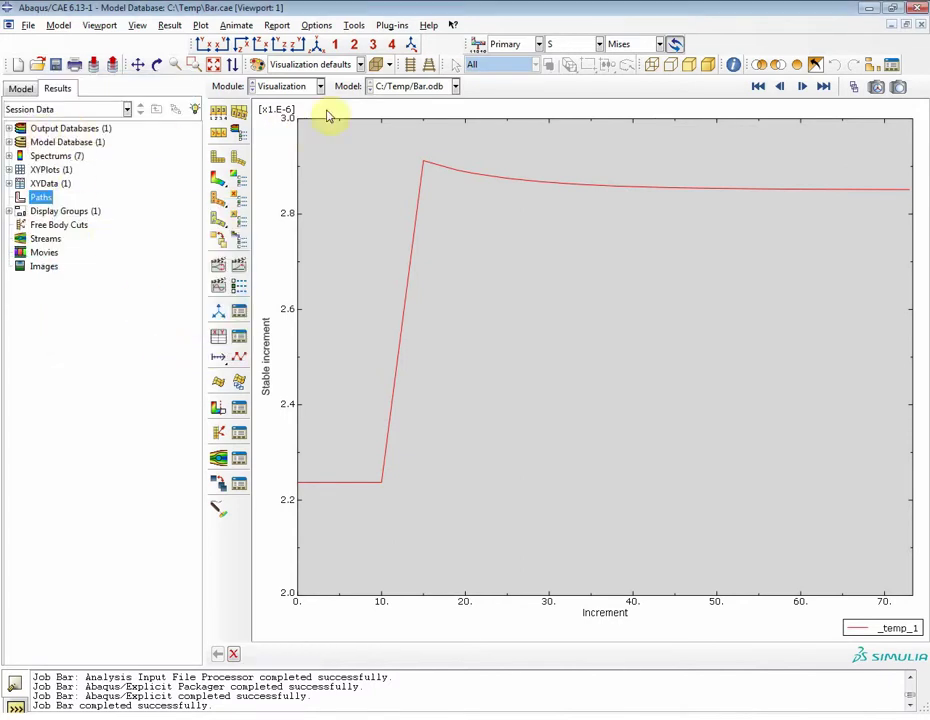
Step: Plot the Mises contours on the deformed bar and set the triad, legend, title block and state block font to 12 points
{"action": "left_click", "coordinate": [218, 180]}
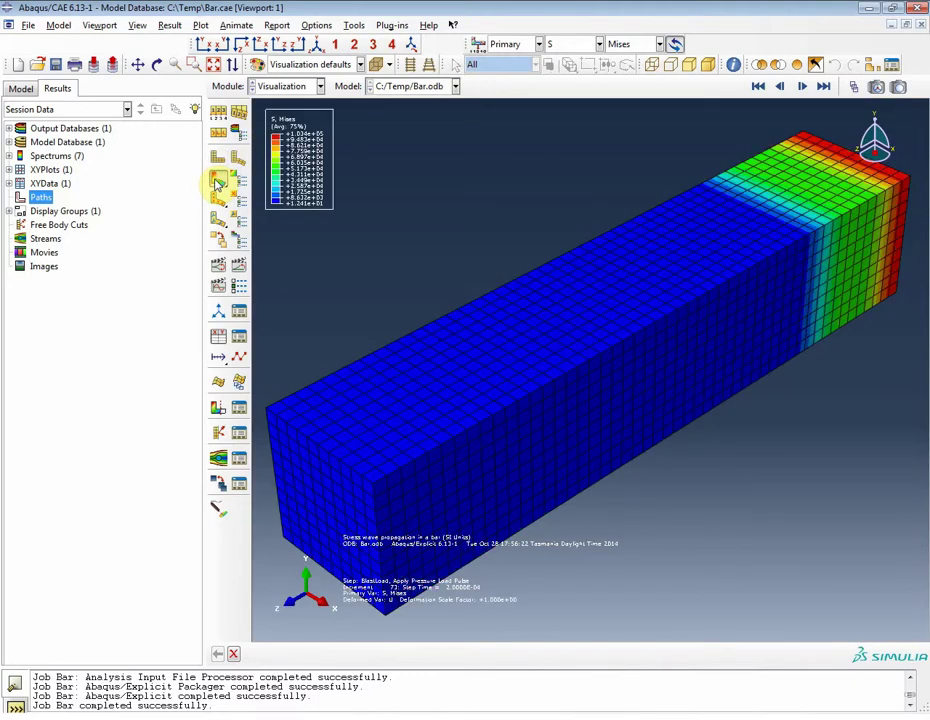
{"action": "left_click", "coordinate": [100, 25]}
{"action": "left_click", "coordinate": [126, 190]}
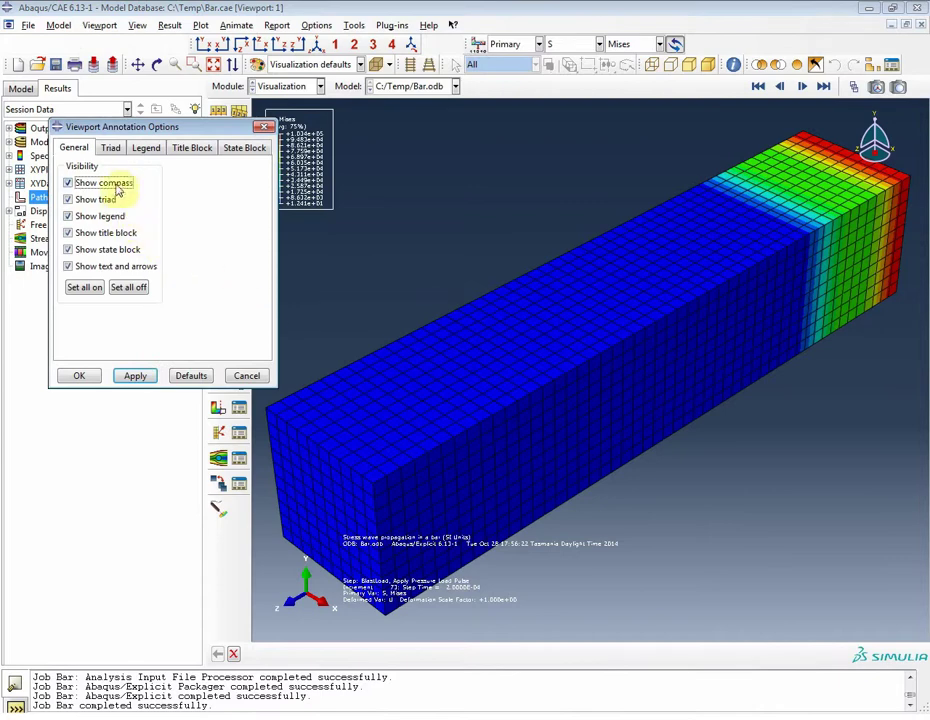
{"action": "left_click", "coordinate": [148, 150]}
{"action": "left_click", "coordinate": [225, 236]}
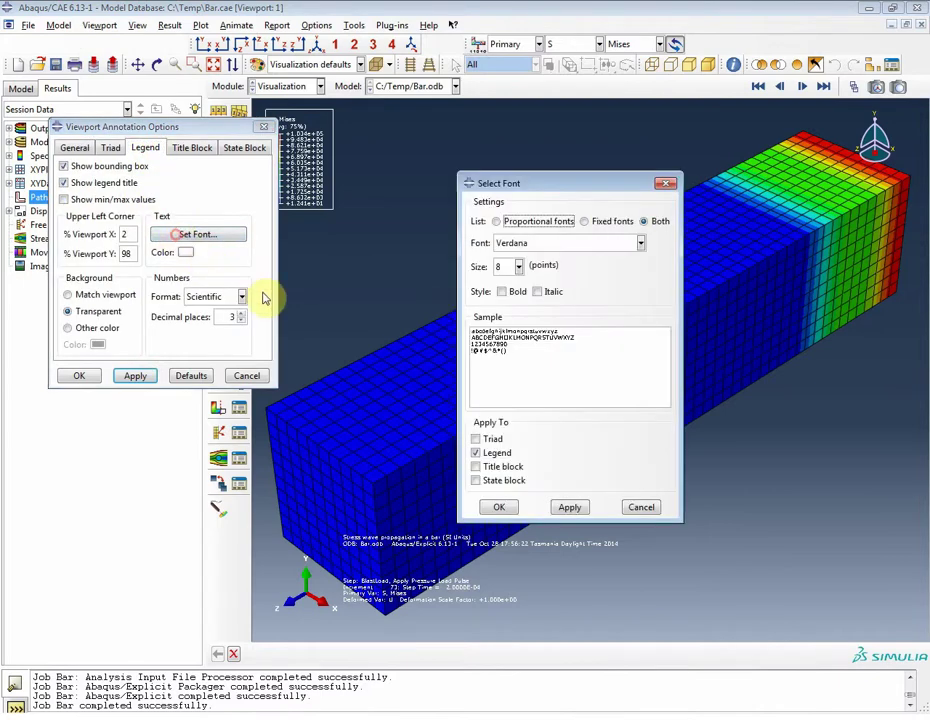
{"action": "left_click", "coordinate": [519, 265]}
{"action": "left_click", "coordinate": [505, 310]}
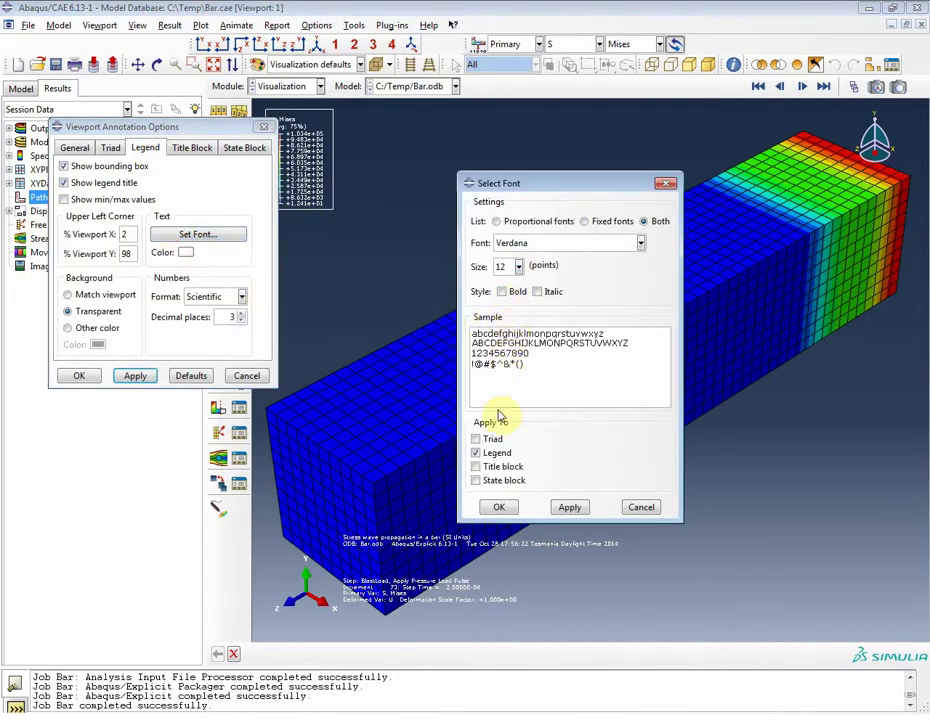
{"action": "left_click", "coordinate": [493, 439]}
{"action": "left_click", "coordinate": [476, 466]}
{"action": "left_click", "coordinate": [476, 480]}
{"action": "left_click", "coordinate": [499, 507]}
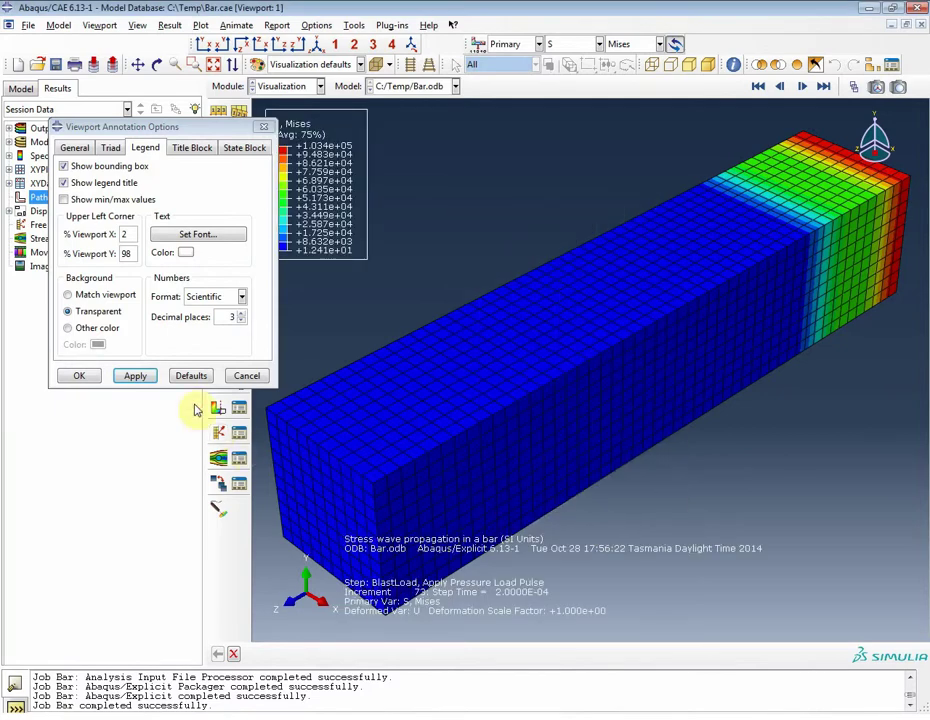
{"action": "left_click", "coordinate": [80, 376]}
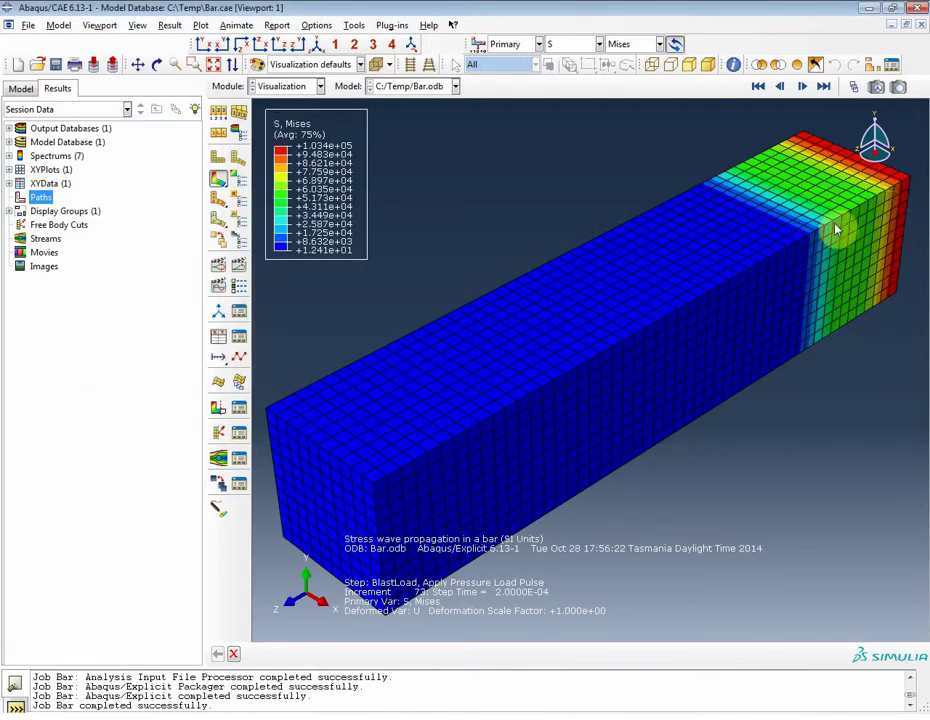
Step: Run a scale factor animation of the bar's Mises stress contours
{"action": "left_click", "coordinate": [219, 268]}
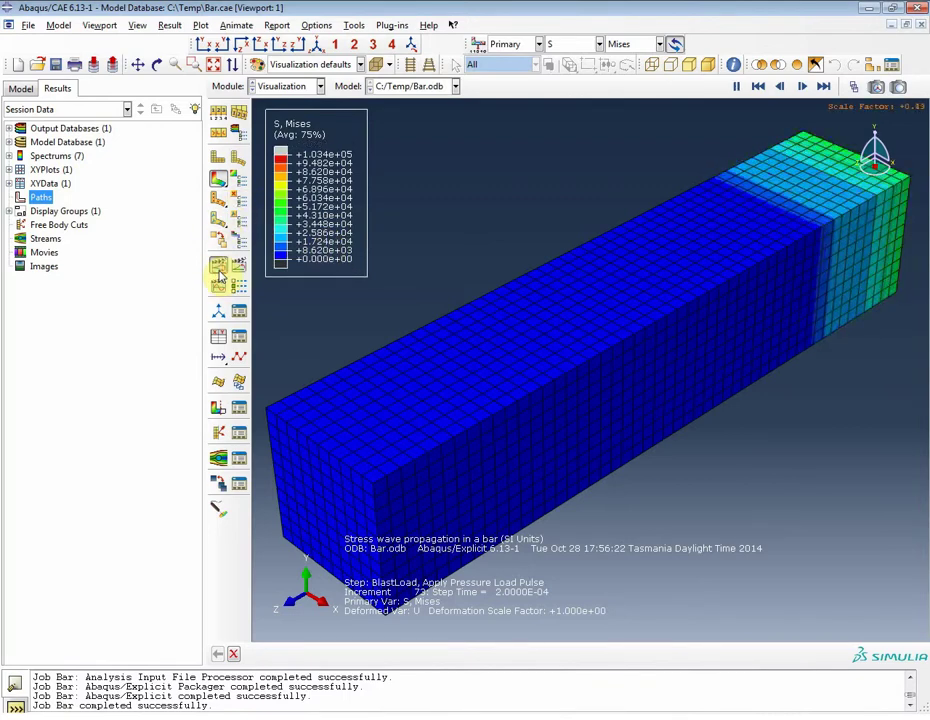
Step: Create a point list path named Center
{"action": "double_click", "coordinate": [35, 200]}
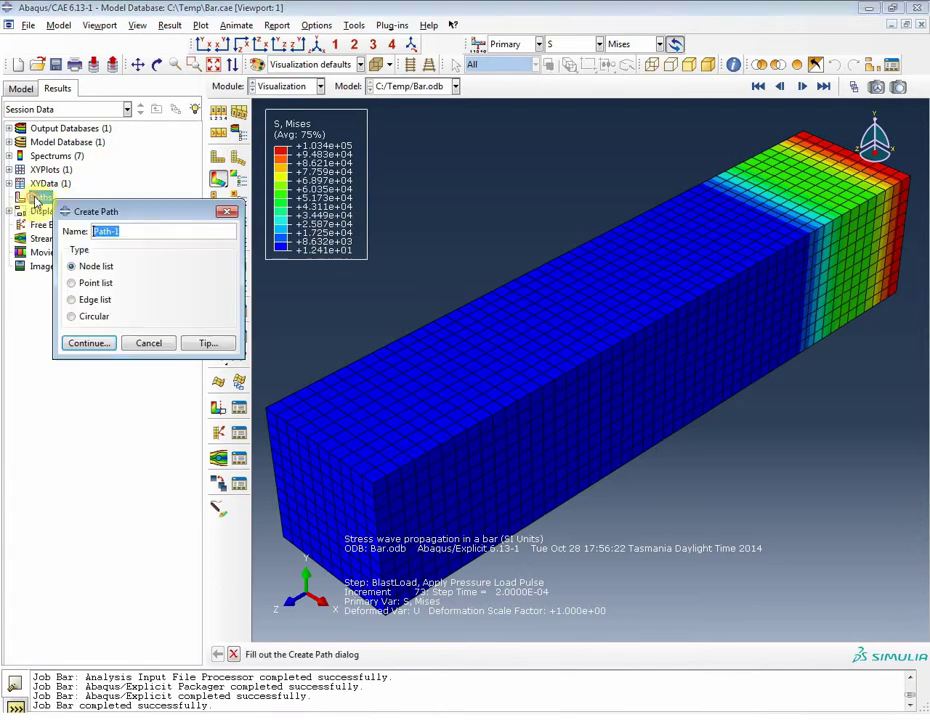
{"action": "left_click", "coordinate": [94, 283]}
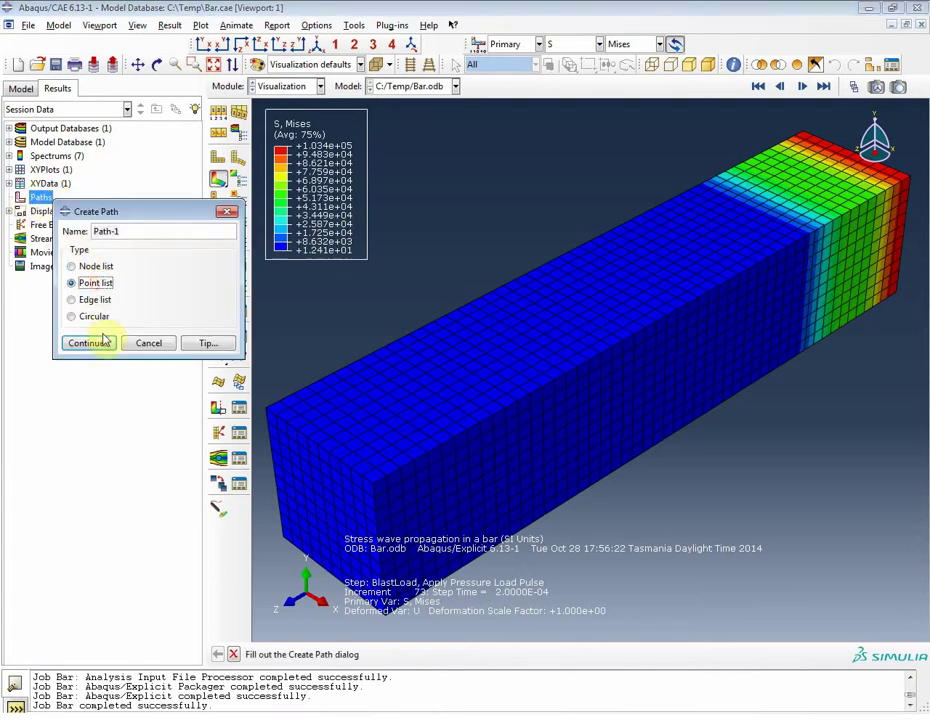
{"action": "triple_click", "coordinate": [142, 233]}
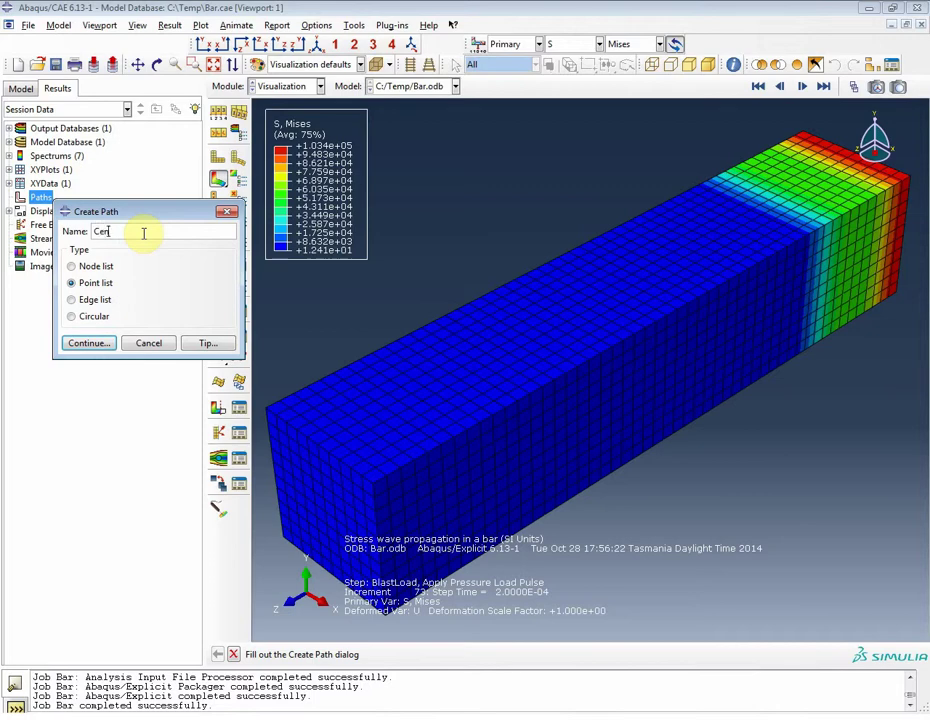
{"action": "left_click", "coordinate": [86, 343]}
Step: Define the Center path along the bar's axis from point 0,0,1 to point 0,0,0
{"action": "left_click", "coordinate": [52, 226]}
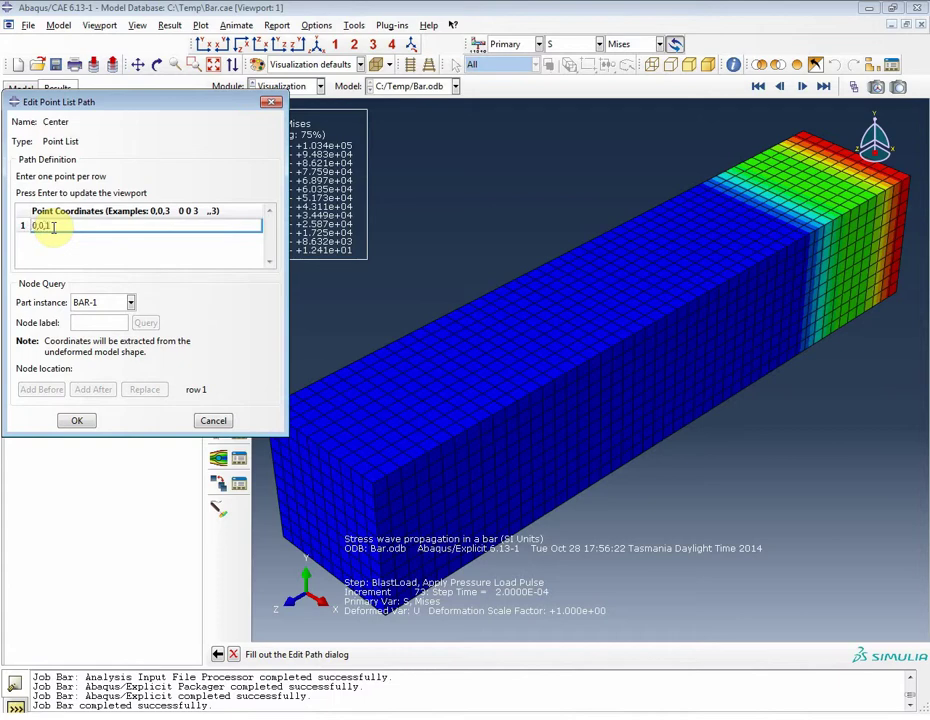
{"action": "type", "text": "0,0,1"}
{"action": "key", "text": "Return"}
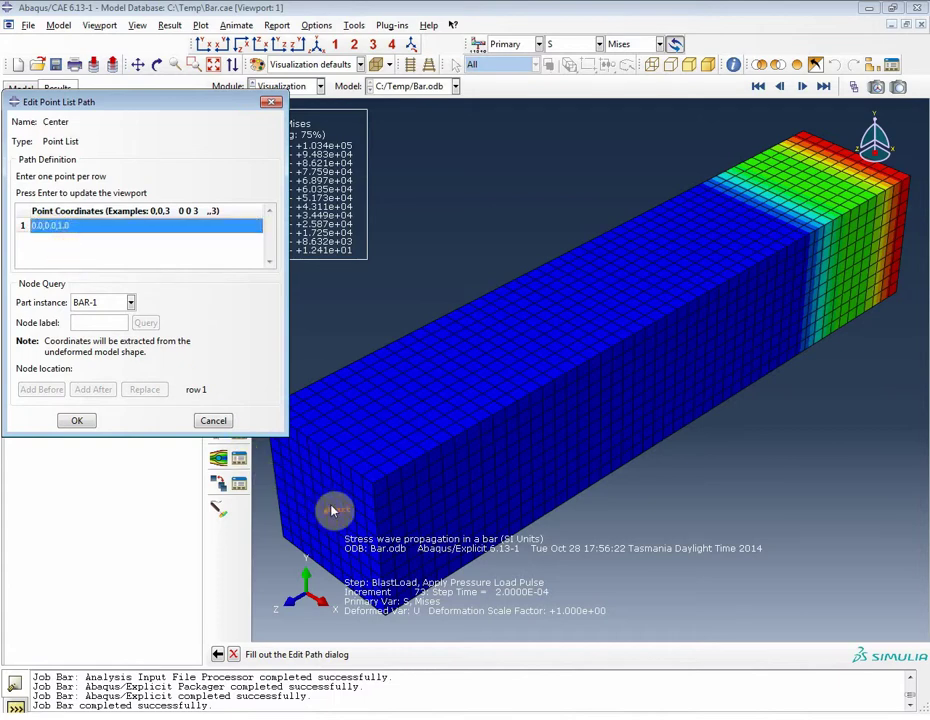
{"action": "left_click", "coordinate": [86, 240]}
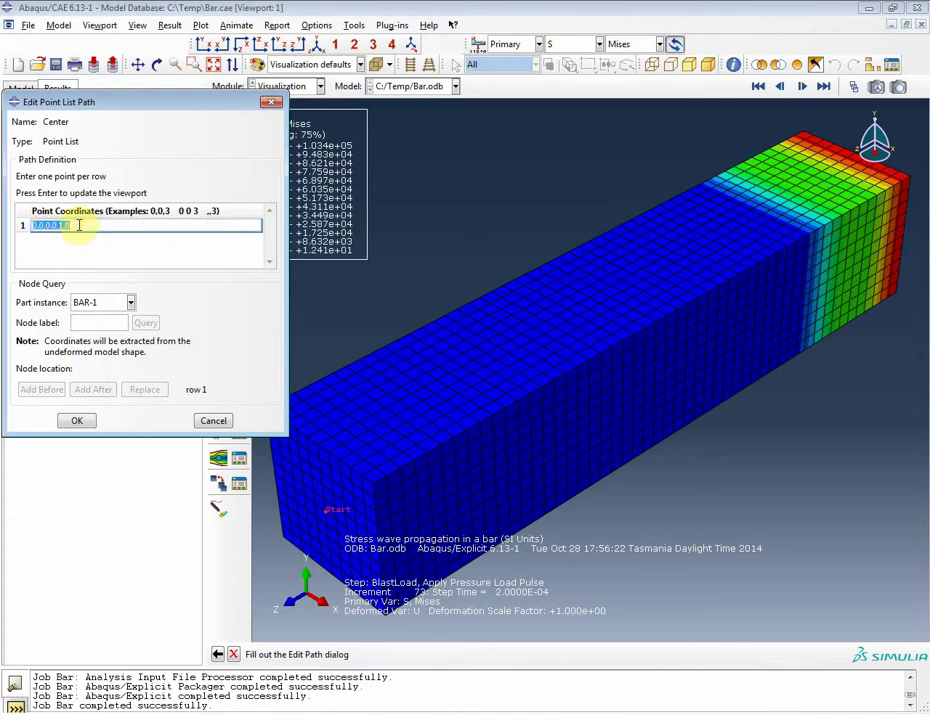
{"action": "left_click", "coordinate": [78, 224]}
{"action": "left_click", "coordinate": [73, 238]}
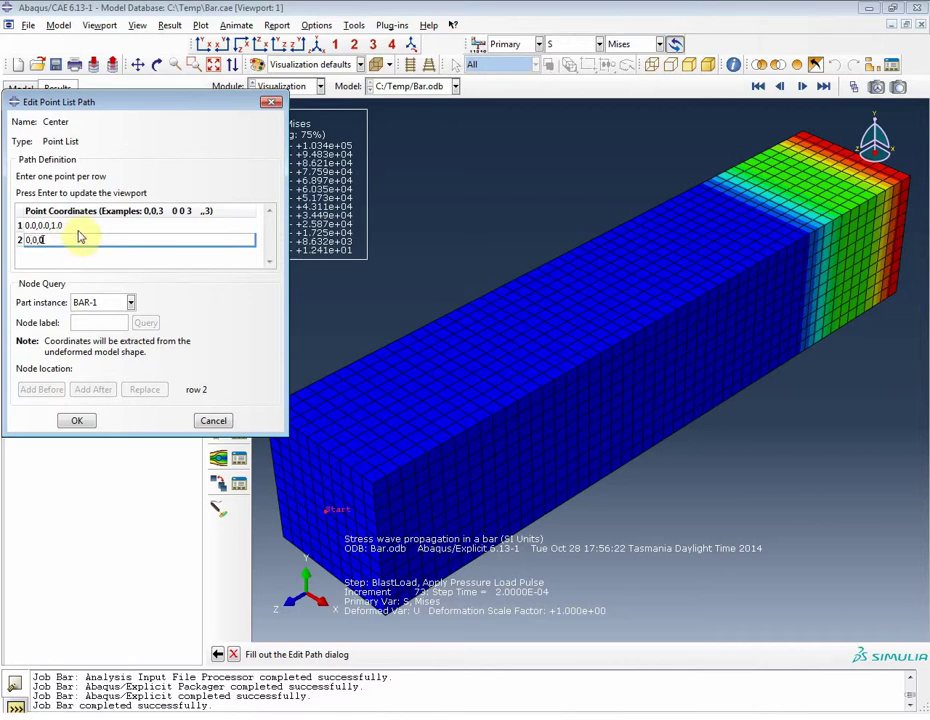
{"action": "left_click", "coordinate": [77, 227]}
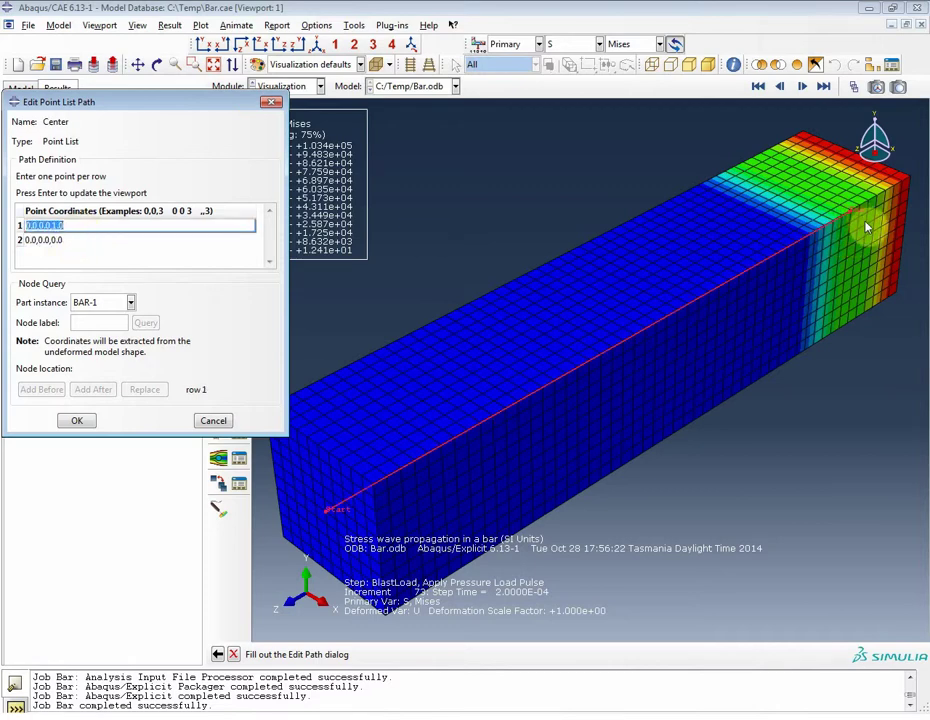
{"action": "left_click", "coordinate": [73, 422]}
{"action": "left_click", "coordinate": [75, 422]}
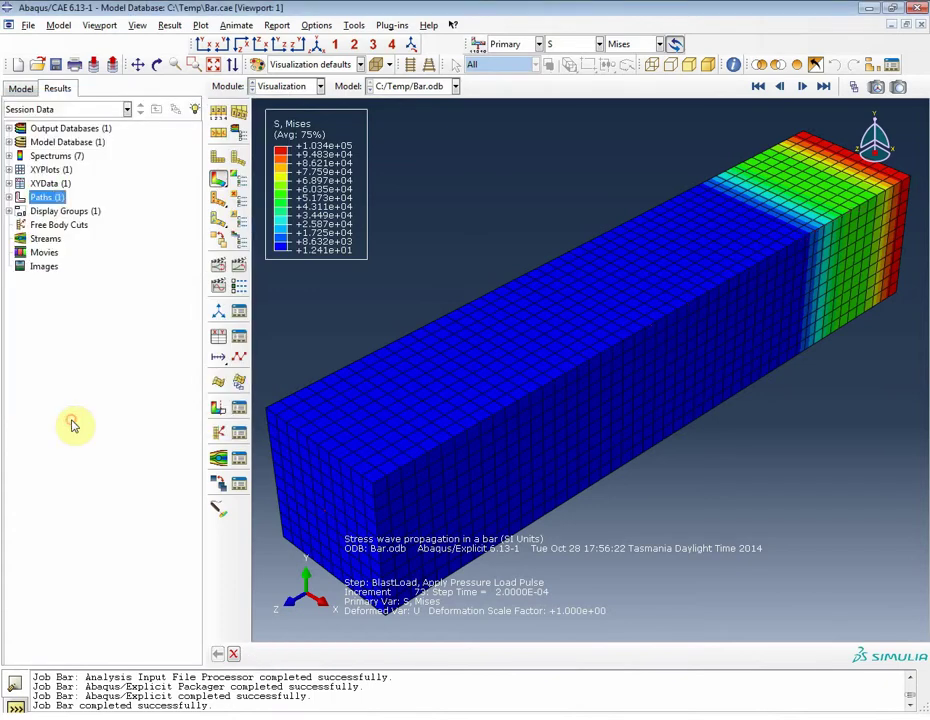
Step: Start XY data extraction from the Center path and include the path's intersections with the element mesh
{"action": "left_click", "coordinate": [9, 184]}
{"action": "double_click", "coordinate": [50, 185]}
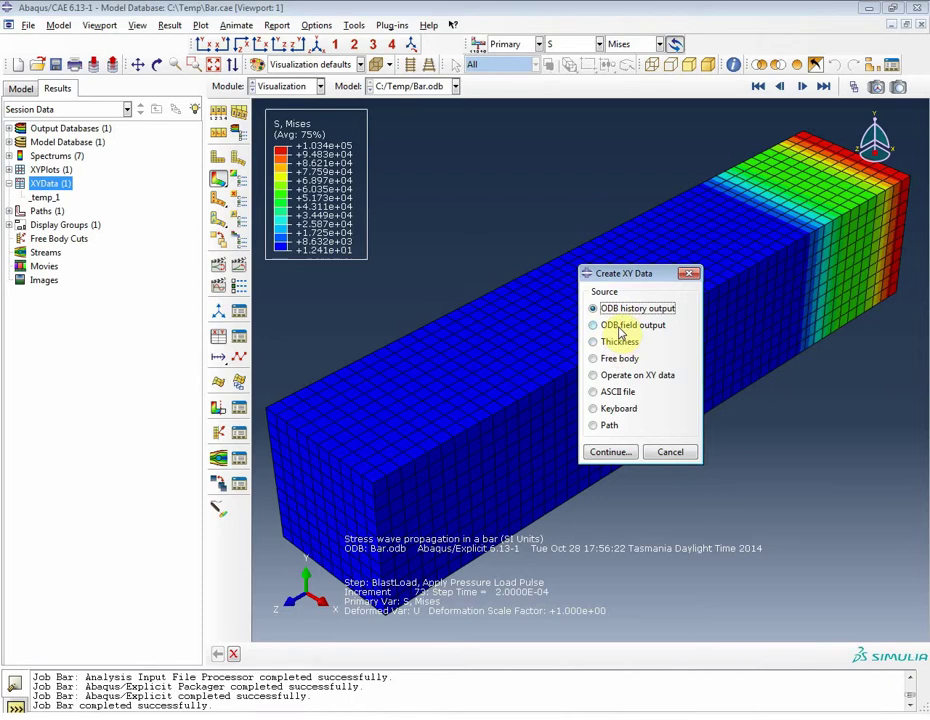
{"action": "left_click", "coordinate": [608, 426]}
{"action": "left_click", "coordinate": [611, 452]}
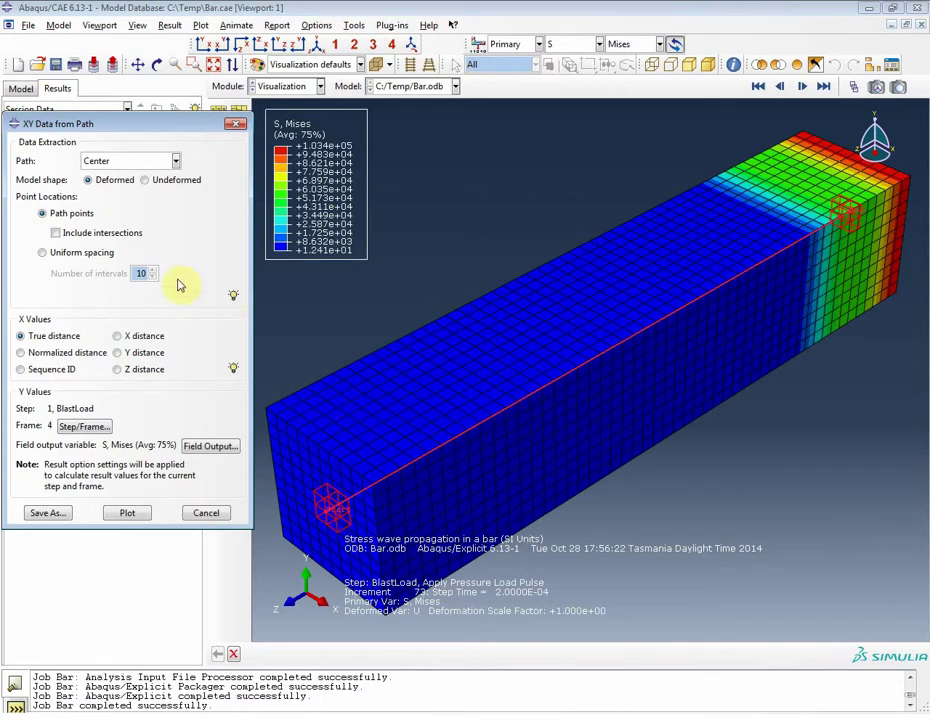
{"action": "left_click", "coordinate": [103, 235]}
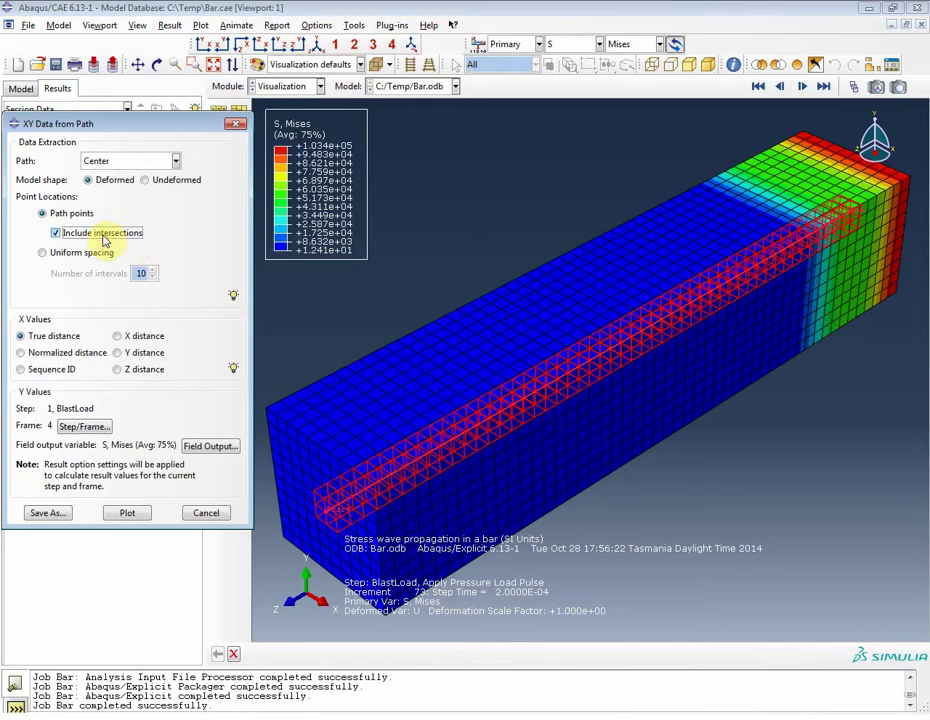